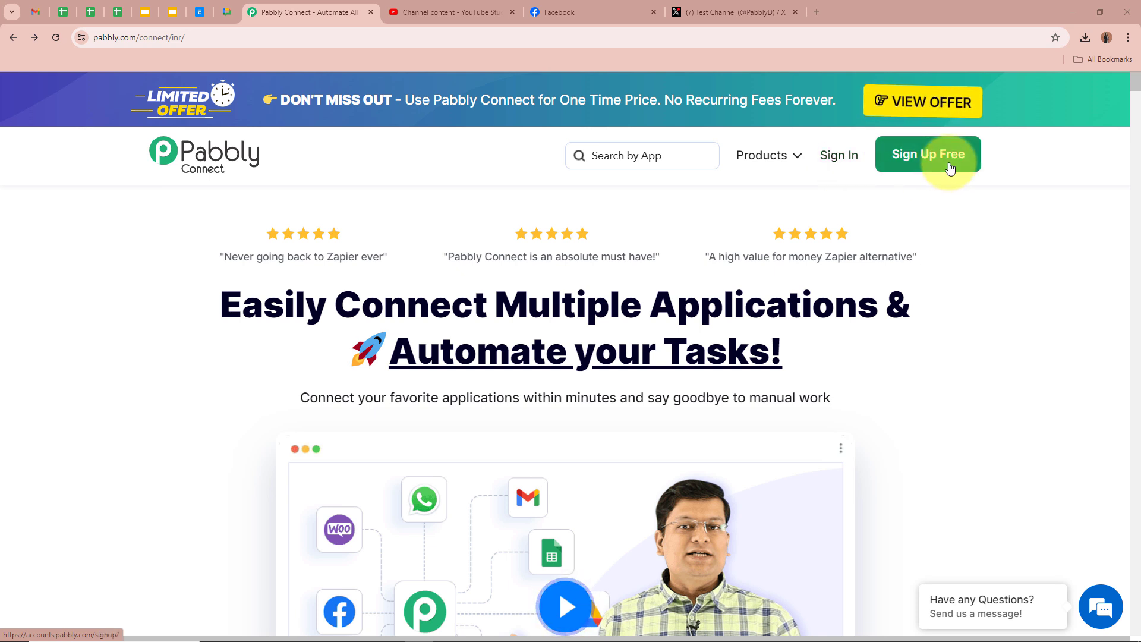
# Sign in to the existing Pabbly account and open Pabbly Connect from the list of all apps.
pyautogui.click(828, 155)
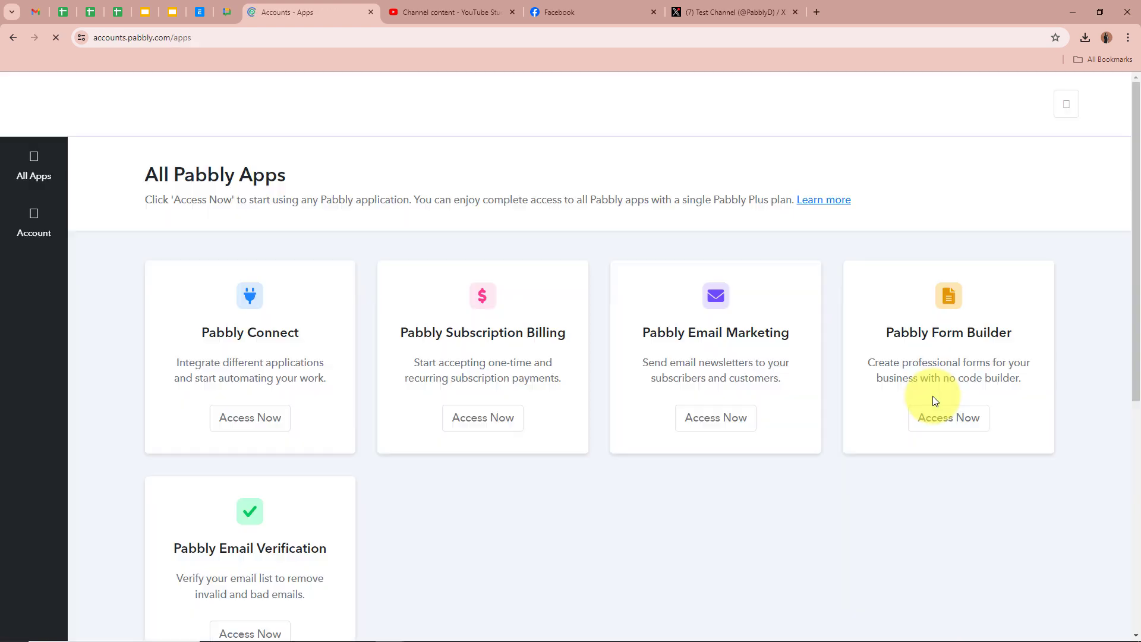
pyautogui.moveTo(147, 174); pyautogui.dragTo(339, 171)
pyautogui.click(338, 169)
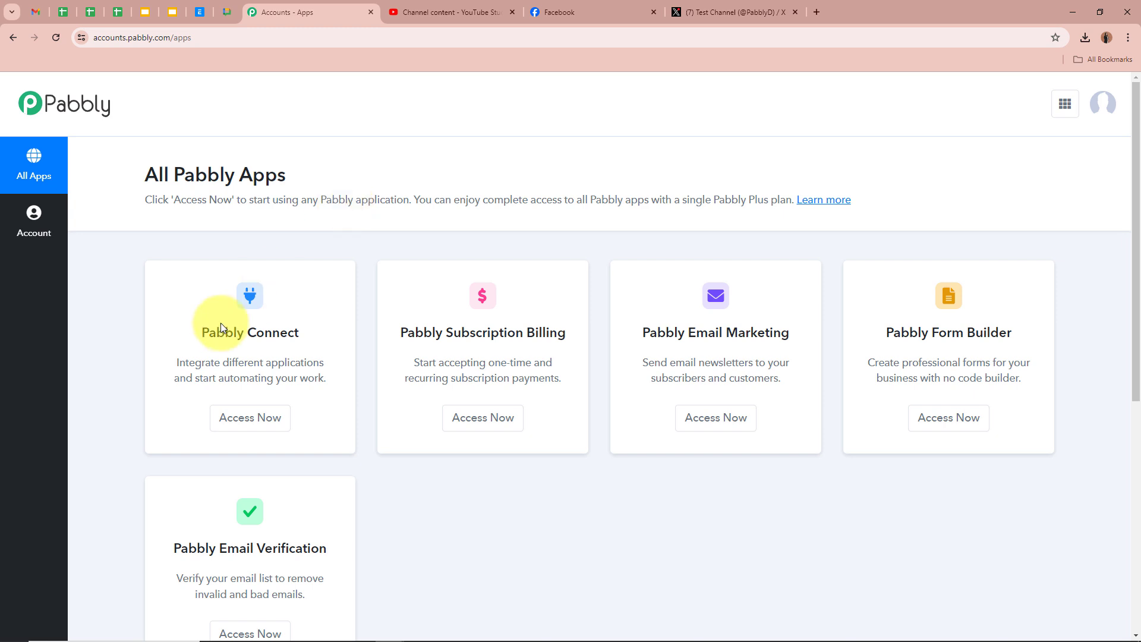
pyautogui.moveTo(193, 329); pyautogui.dragTo(306, 320)
pyautogui.click(310, 321)
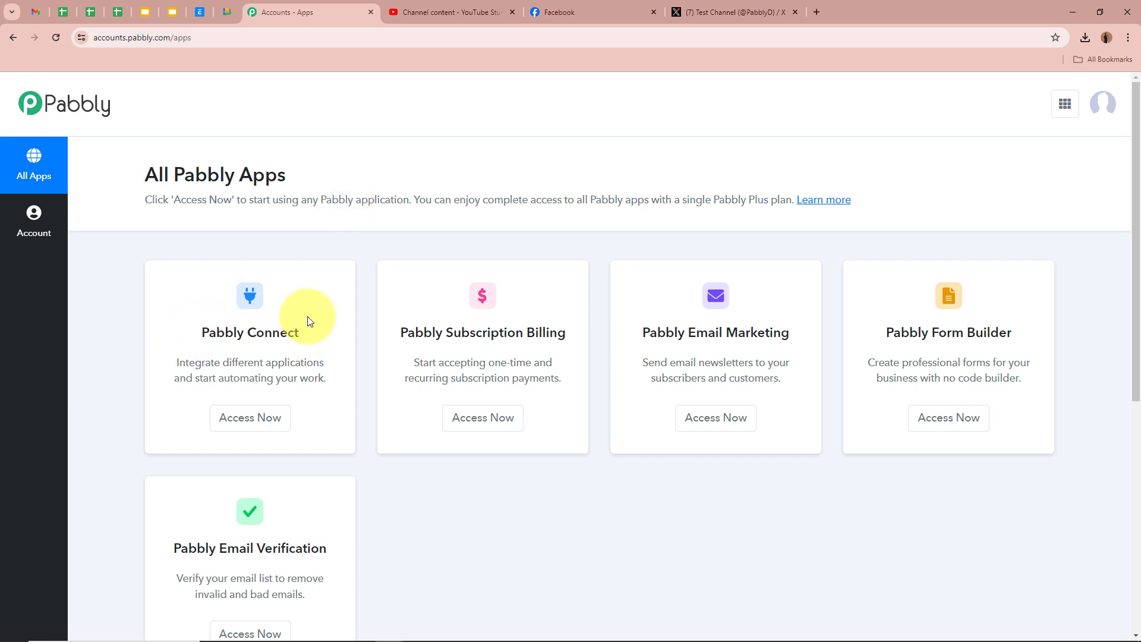
pyautogui.click(279, 419)
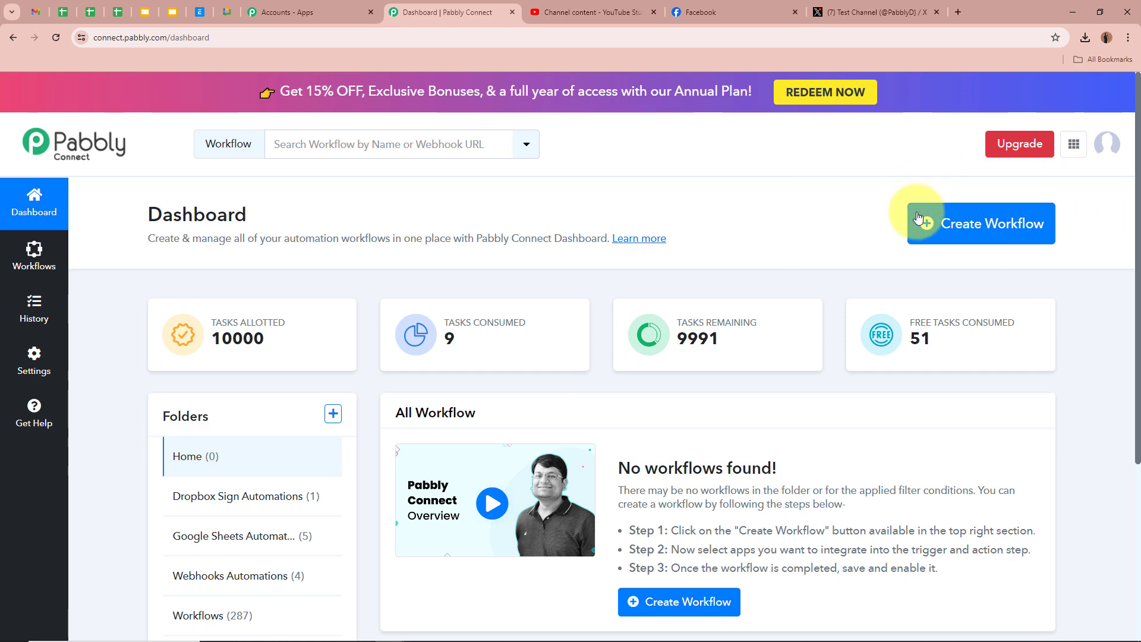
# Start a new workflow and name it "How to Share YouTube Videos on Social Media Platforms".
pyautogui.click(982, 227)
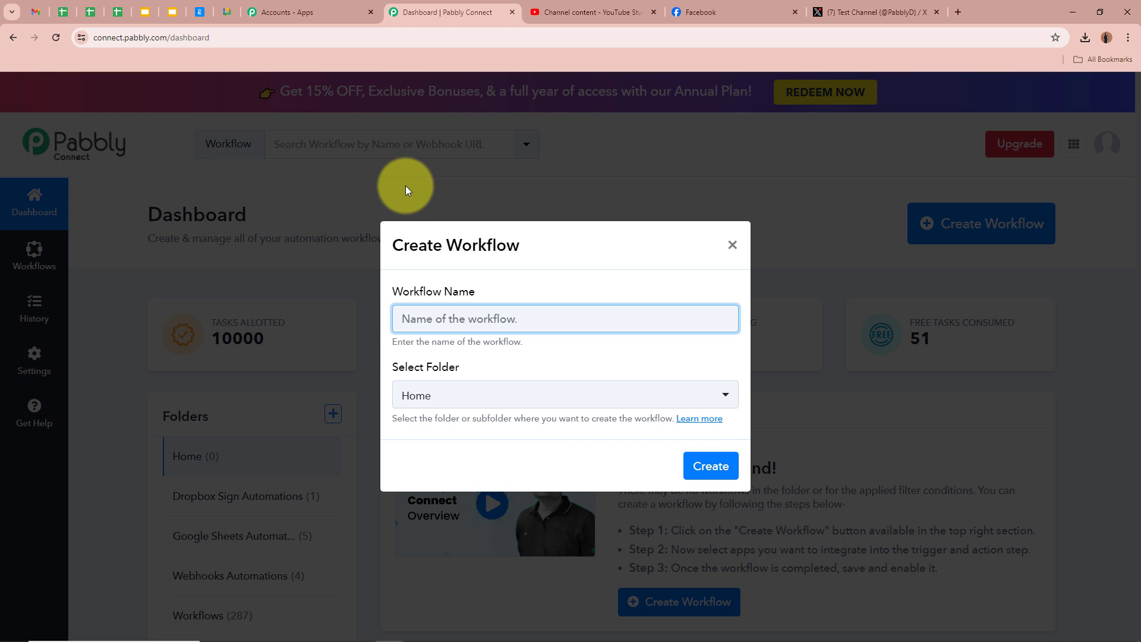
pyautogui.write('How to Share YouTube Videos on Social Media Platforms')
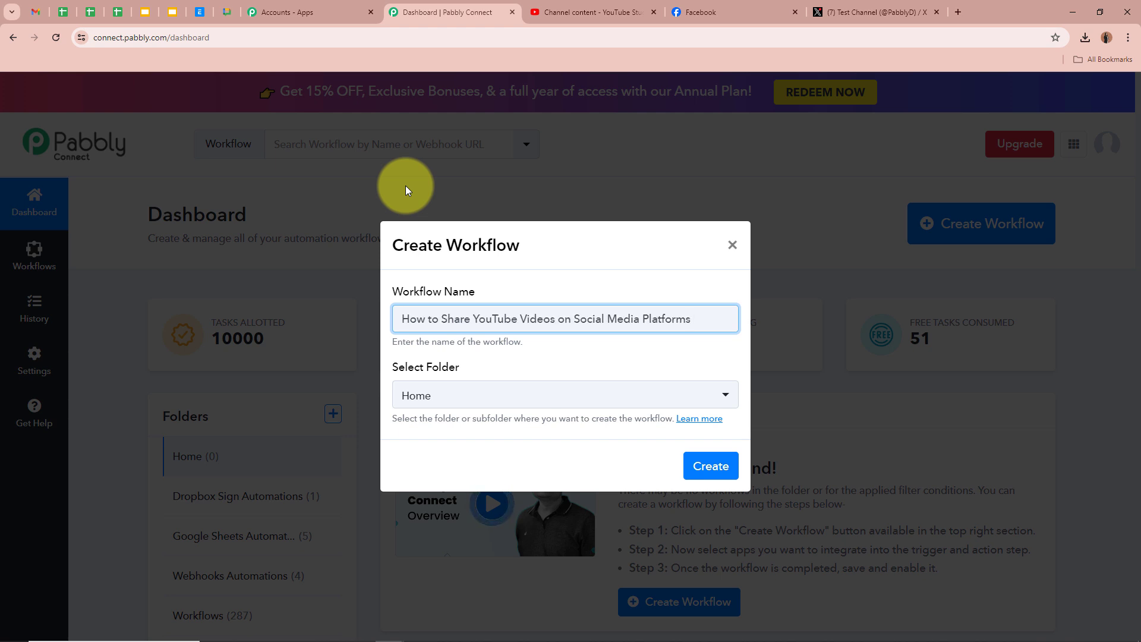
pyautogui.click(538, 353)
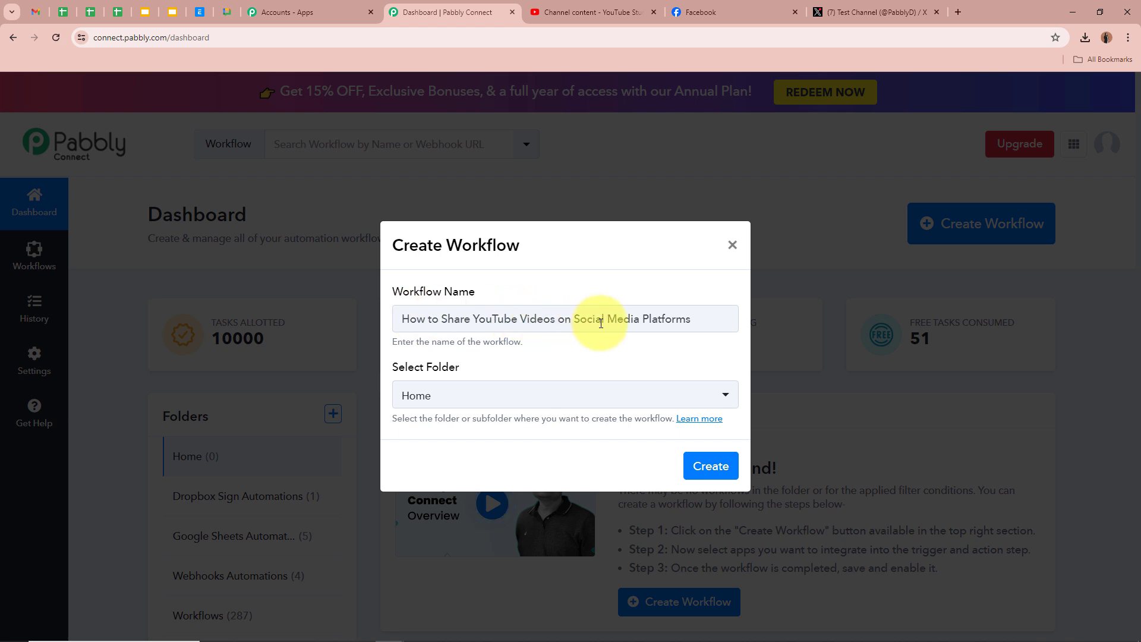
pyautogui.moveTo(708, 321); pyautogui.dragTo(364, 319)
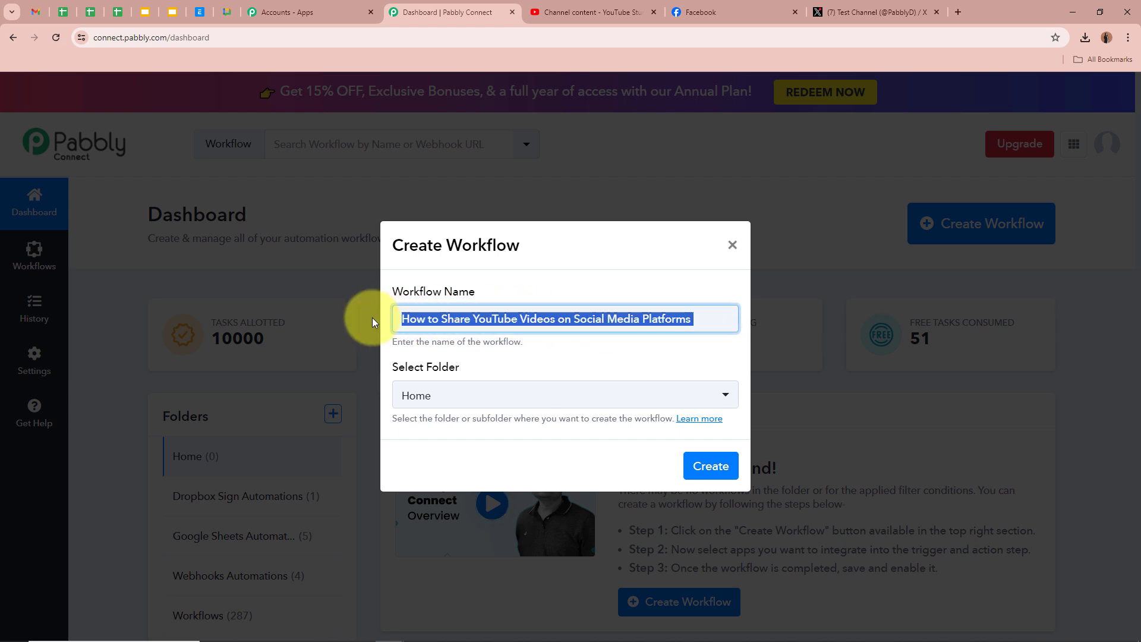
pyautogui.click(634, 374)
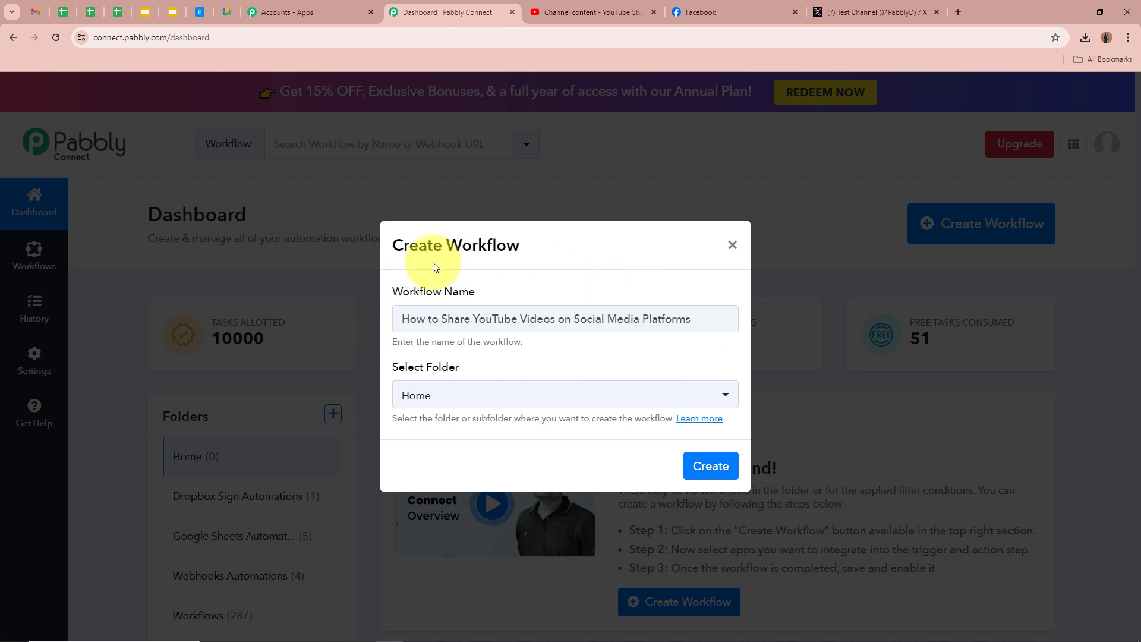
# Choose the YouTube Automations folder for the new workflow and create it.
pyautogui.click(527, 394)
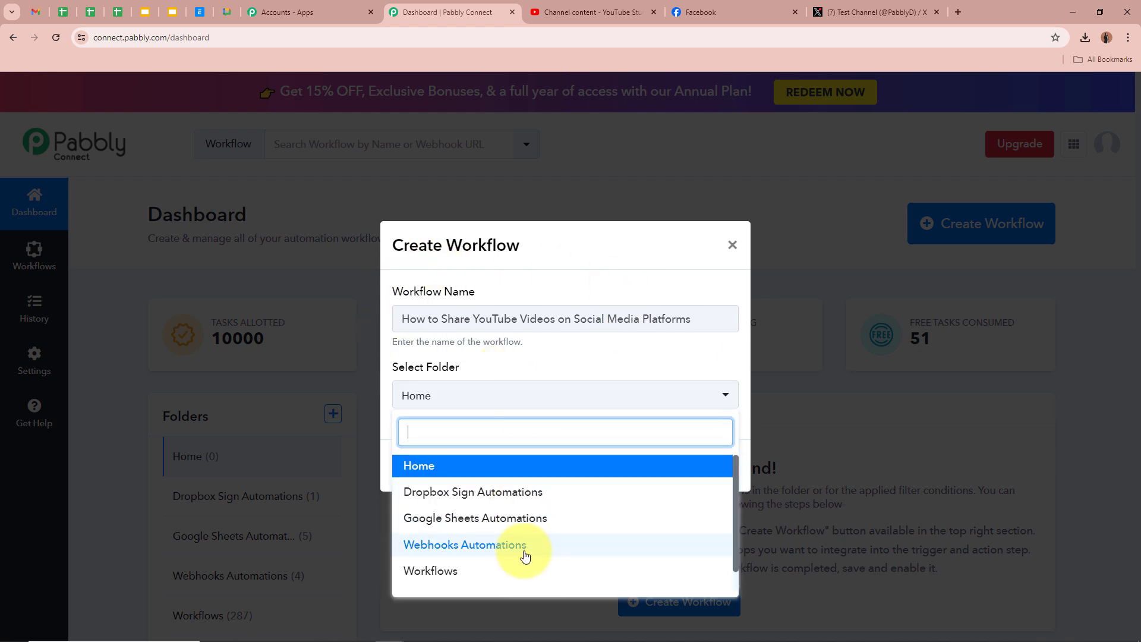
pyautogui.scroll(-1, 526, 555)
pyautogui.click(479, 575)
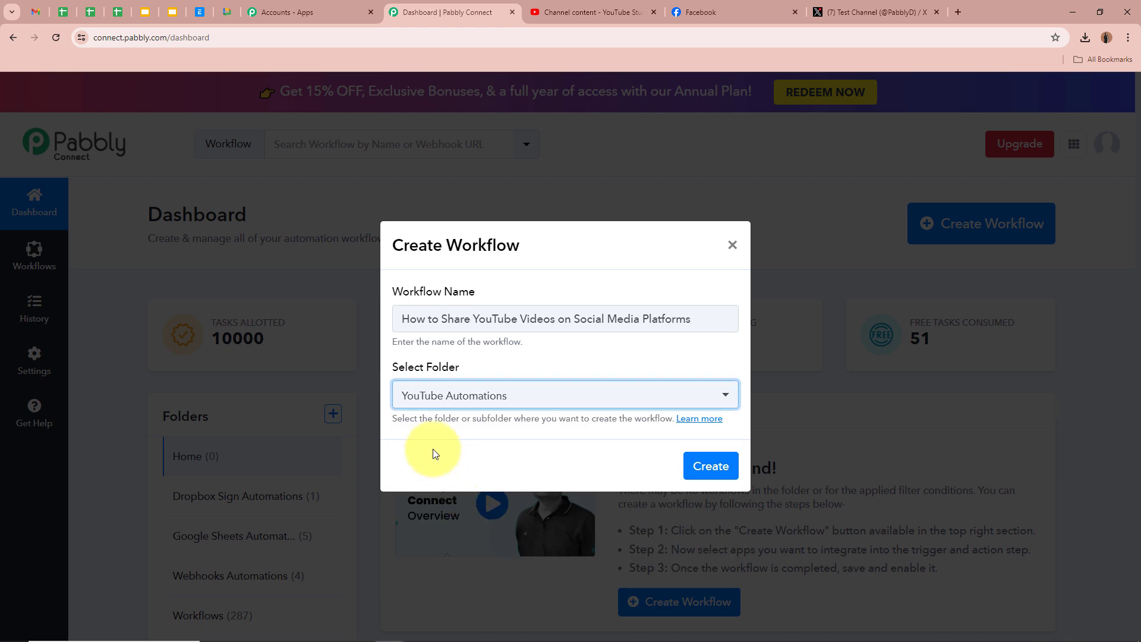
pyautogui.click(432, 453)
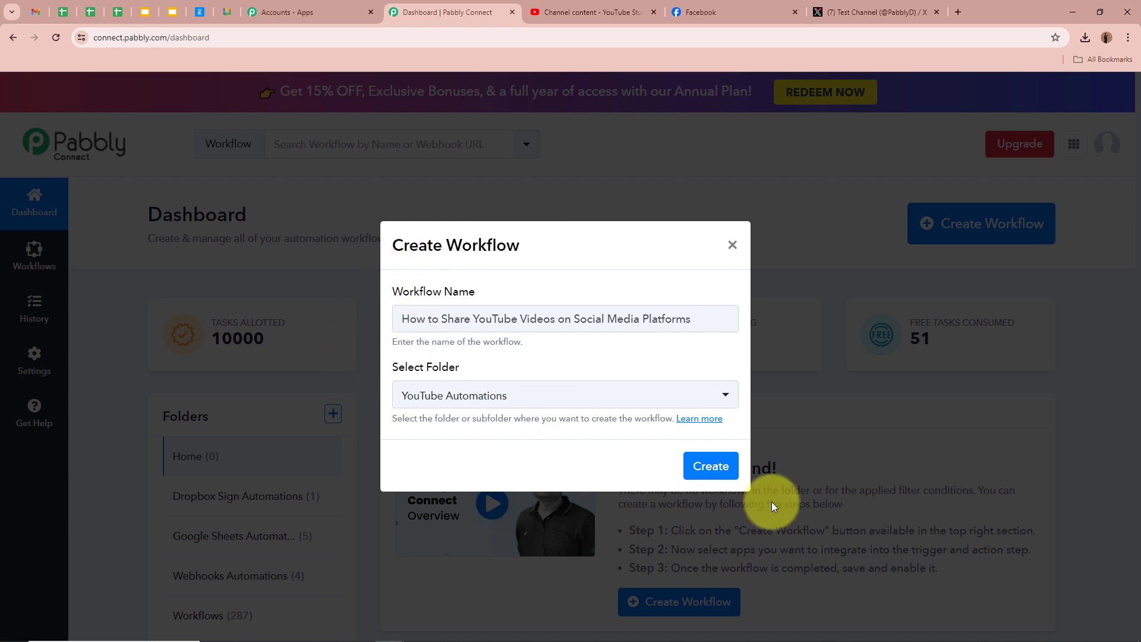
pyautogui.click(710, 464)
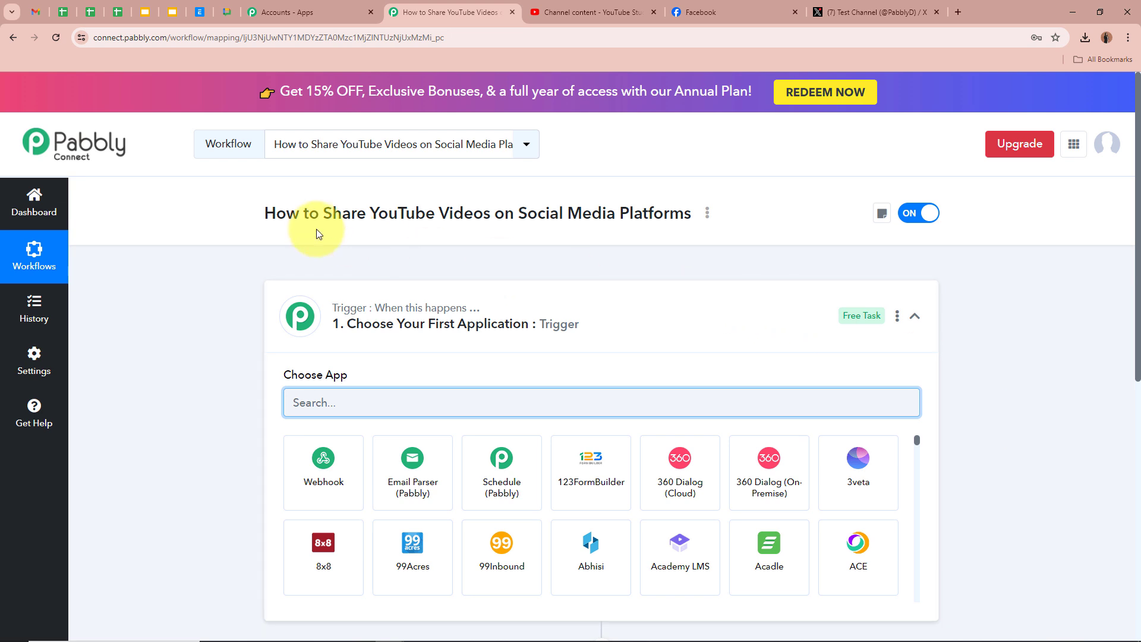
pyautogui.moveTo(263, 212); pyautogui.dragTo(612, 217)
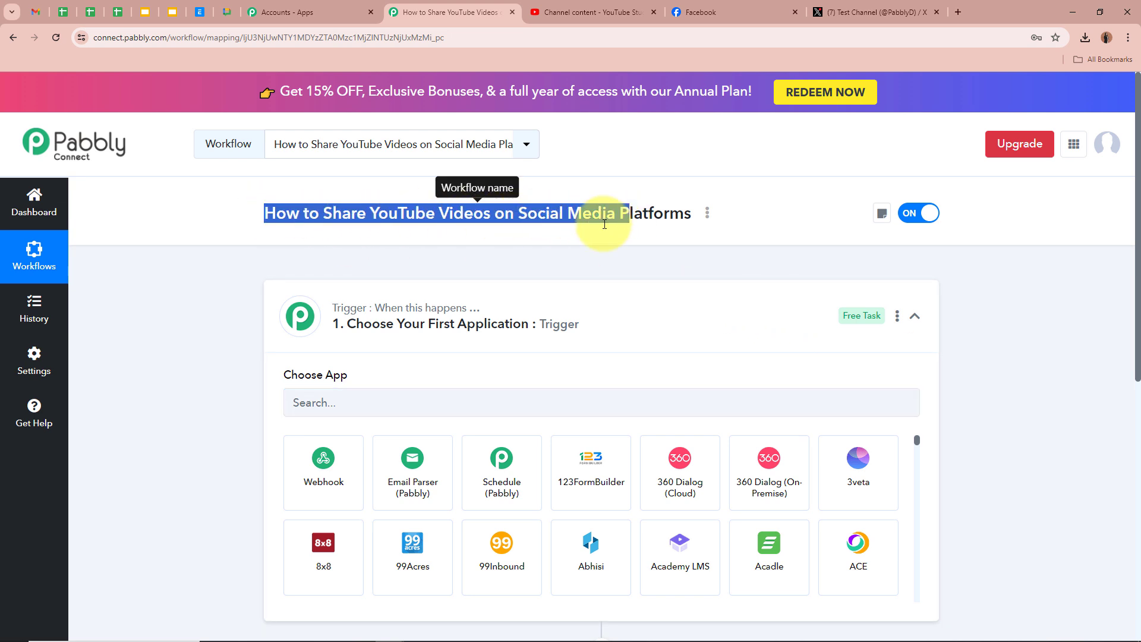
pyautogui.click(240, 283)
pyautogui.click(662, 310)
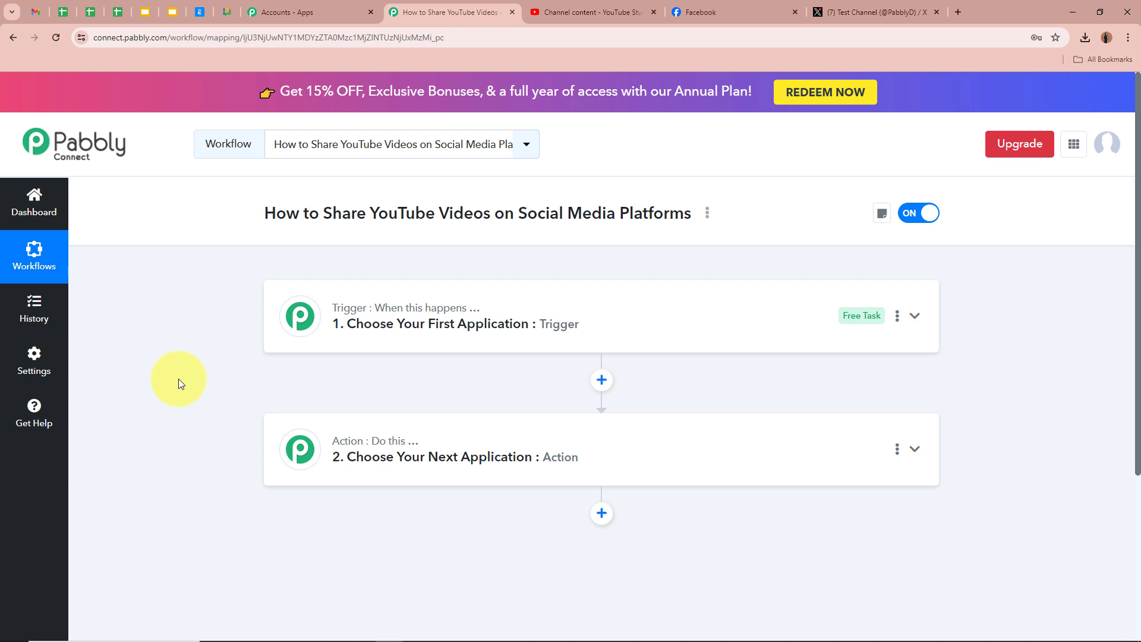
pyautogui.click(915, 316)
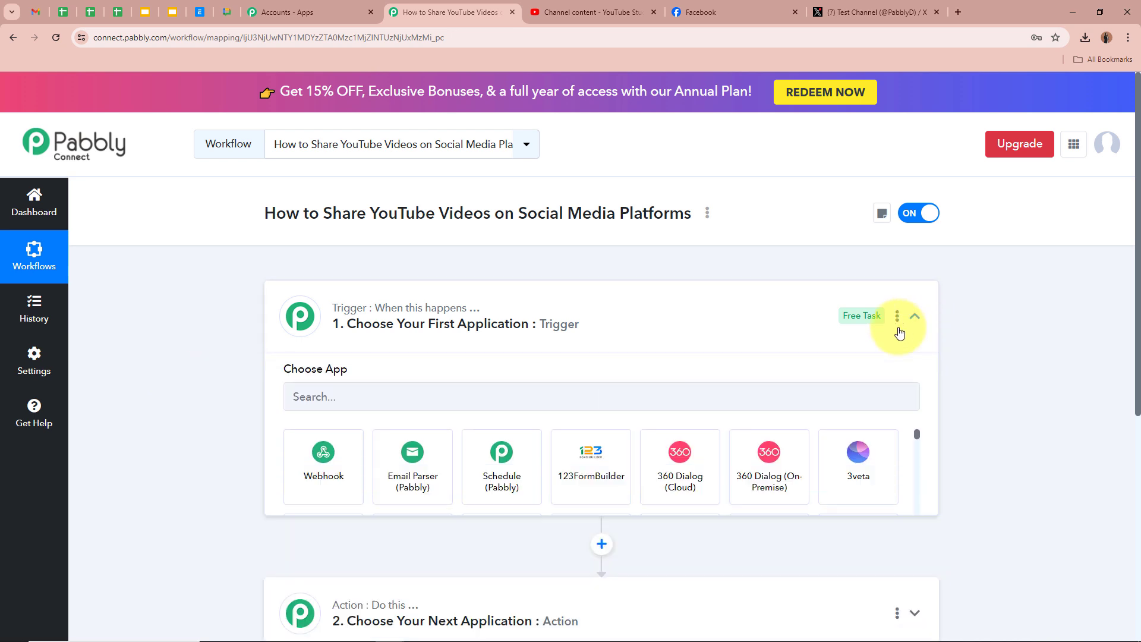
# Set YouTube as the trigger app with the event "New Video in Channel with Video URL".
pyautogui.click(592, 398)
pyautogui.write('You')
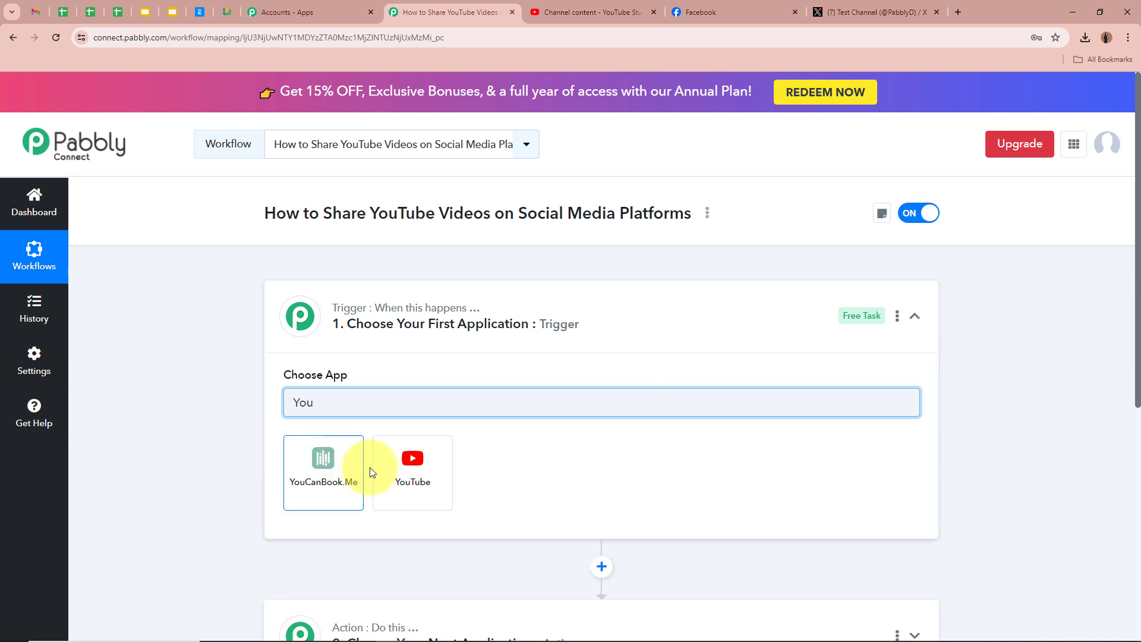
pyautogui.click(403, 463)
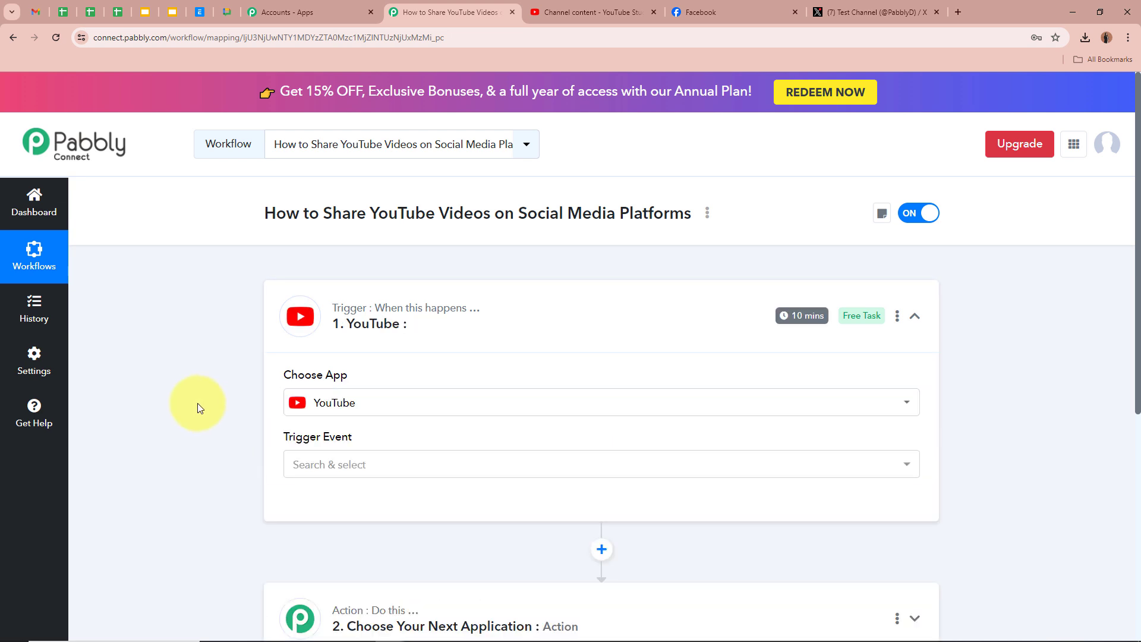
pyautogui.click(387, 464)
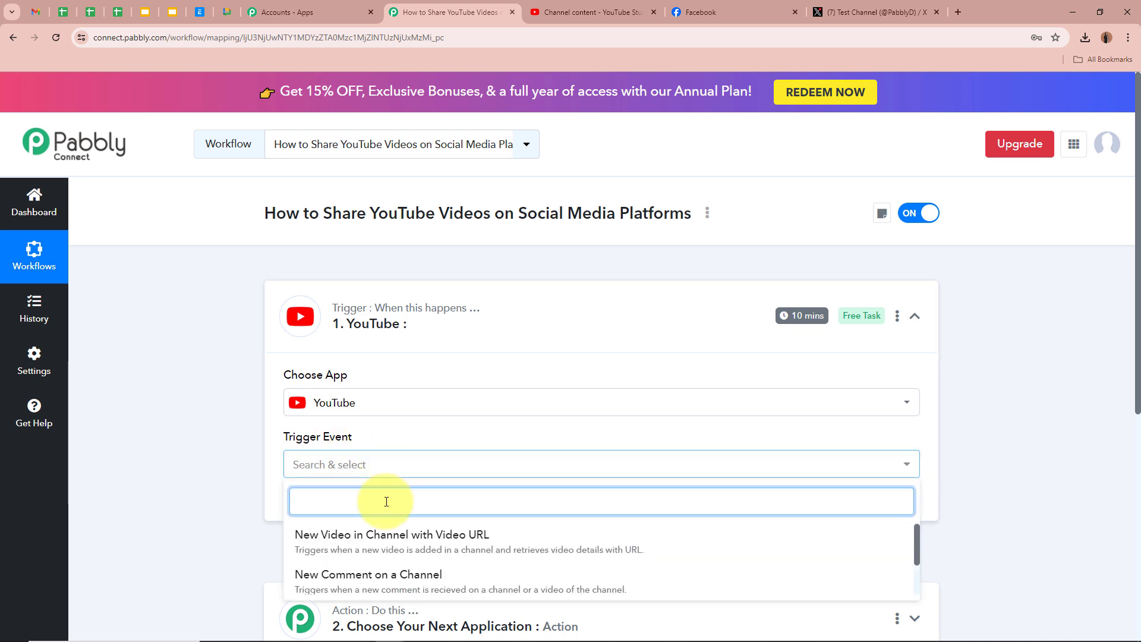
pyautogui.click(387, 538)
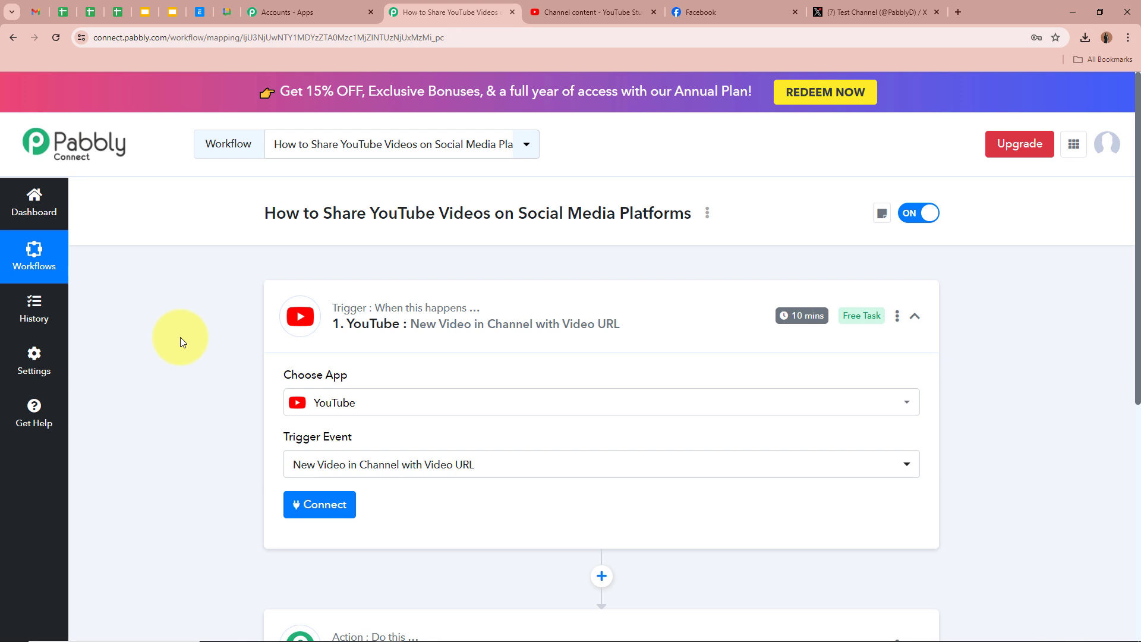
pyautogui.click(571, 12)
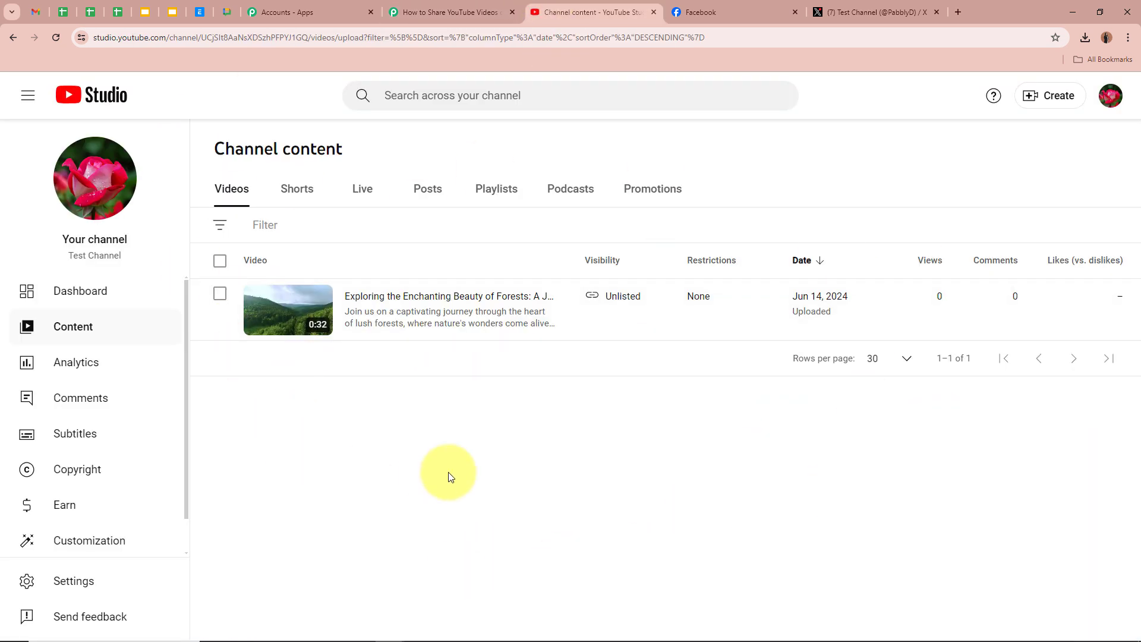
pyautogui.click(440, 12)
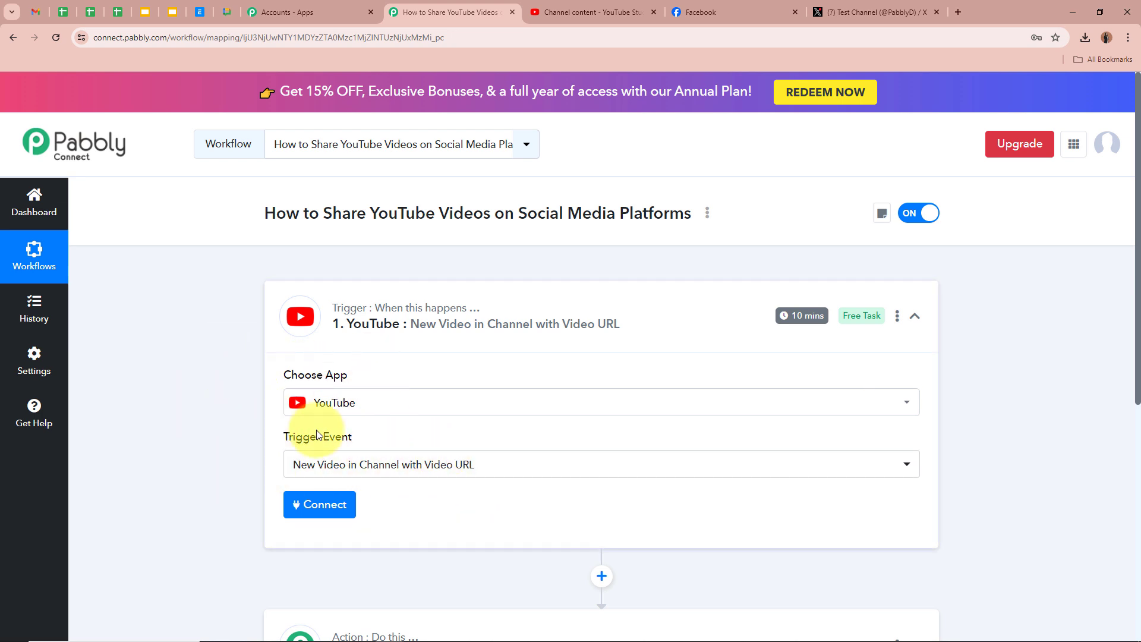
# Add a new YouTube connection to the trigger and authorize Pabbly Connect to access the Google account.
pyautogui.scroll(-2, 220, 360)
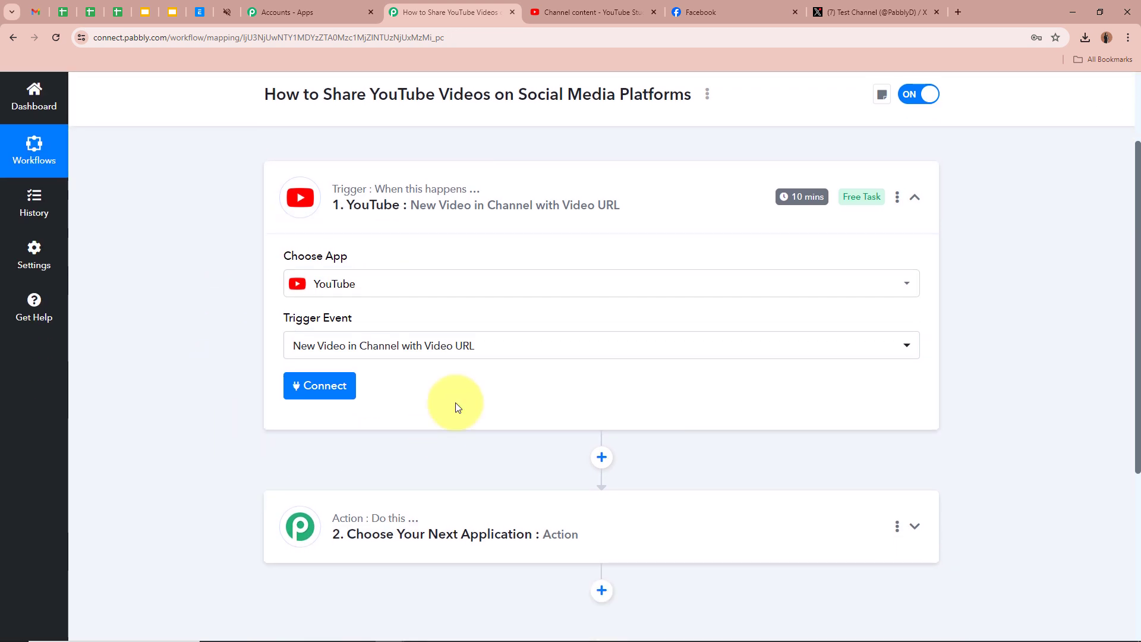
pyautogui.click(301, 376)
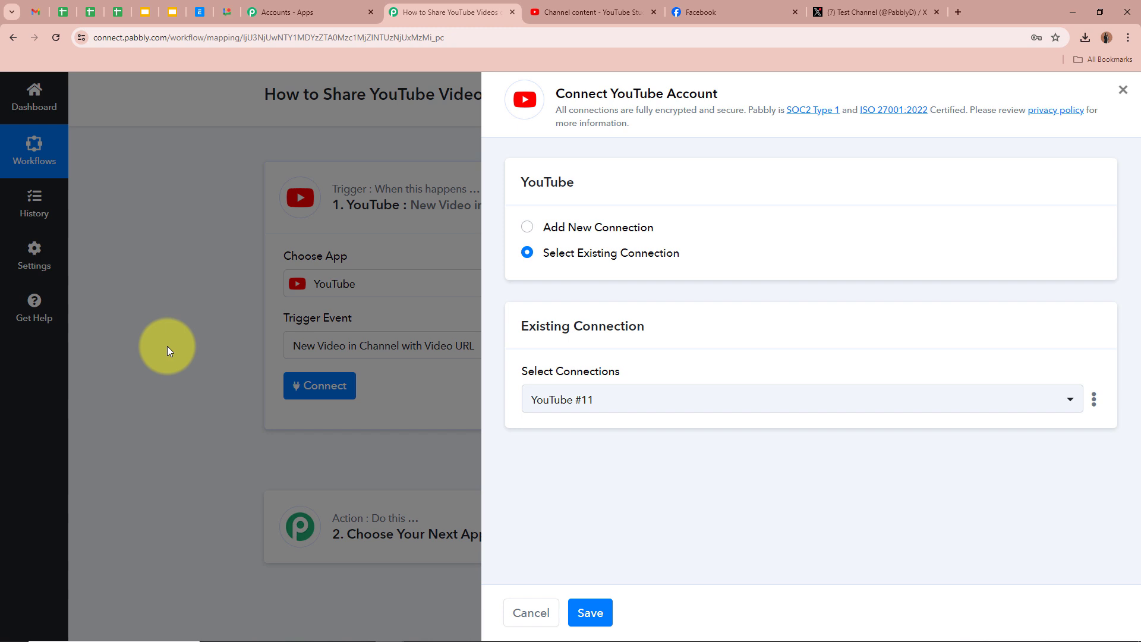
pyautogui.click(526, 228)
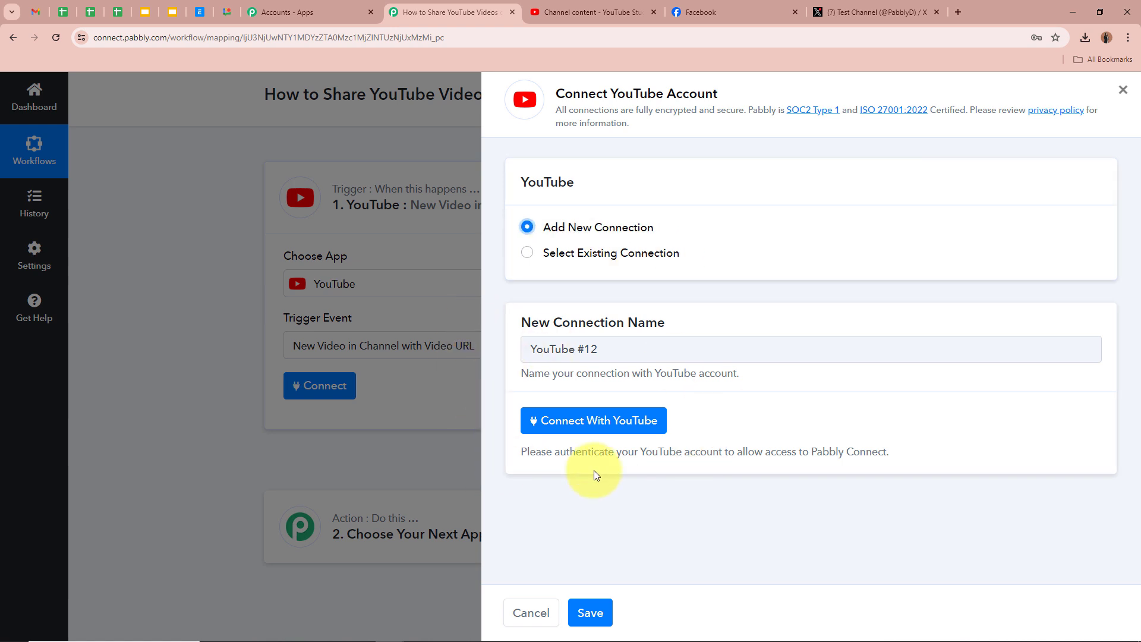
pyautogui.click(584, 420)
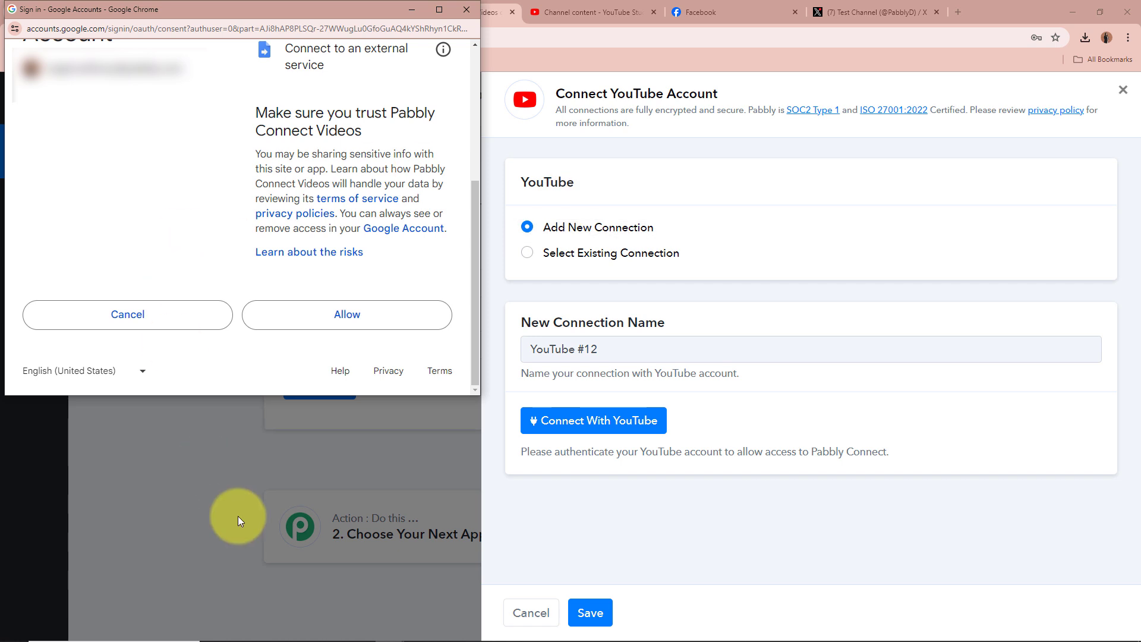
pyautogui.click(381, 331)
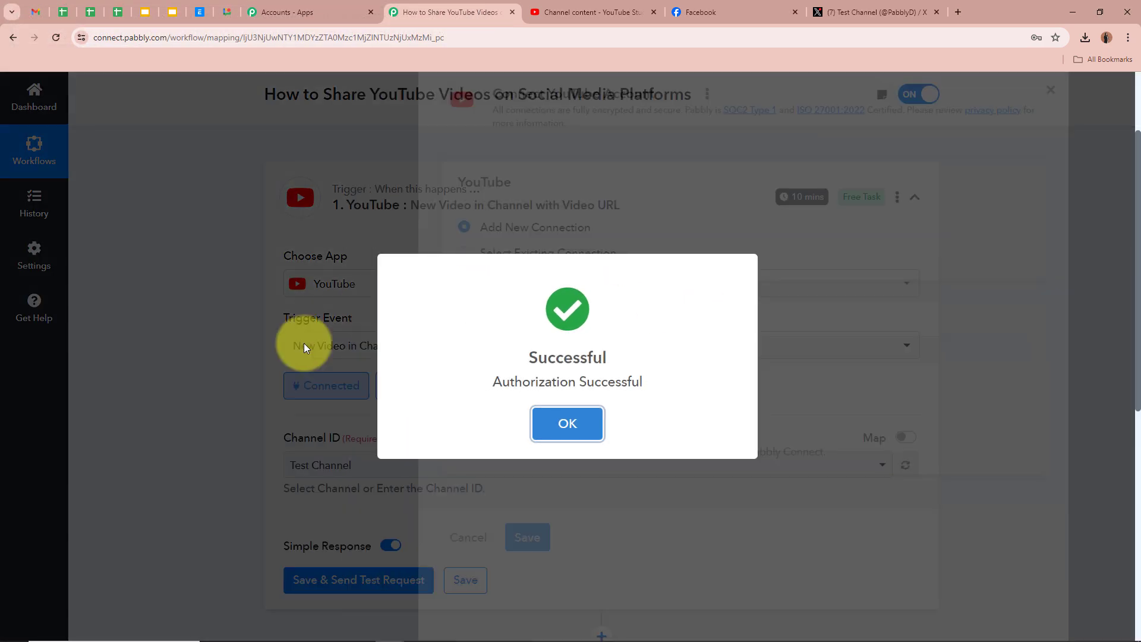
pyautogui.click(568, 423)
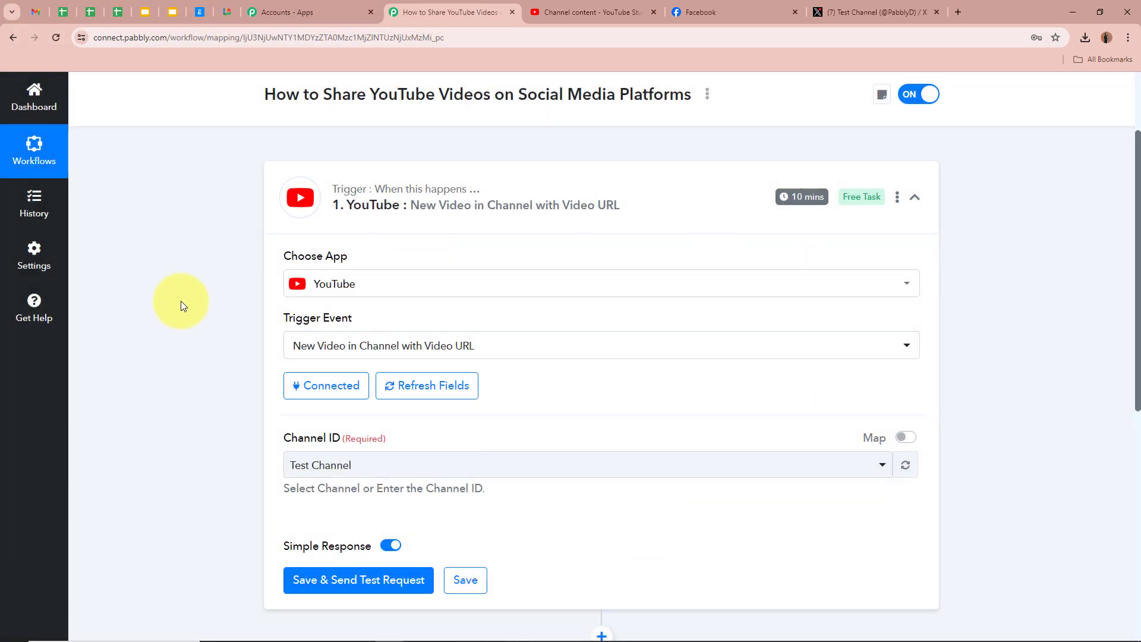
# Compare the channel selected in the trigger's Channel ID field with the channel name in YouTube Studio.
pyautogui.scroll(-4, 181, 300)
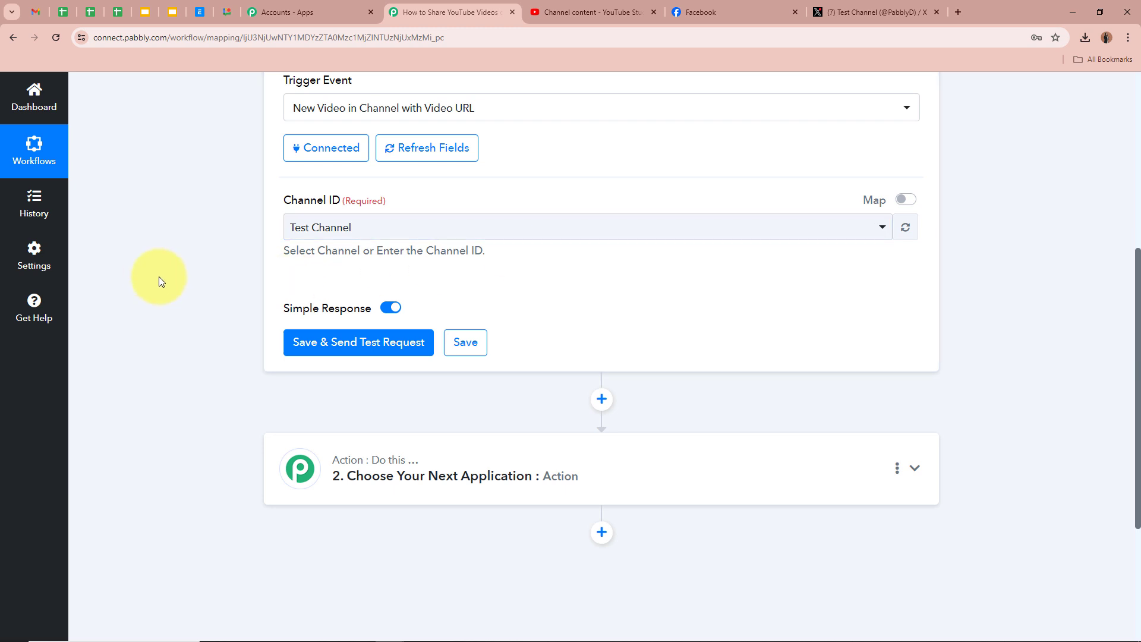
pyautogui.click(594, 12)
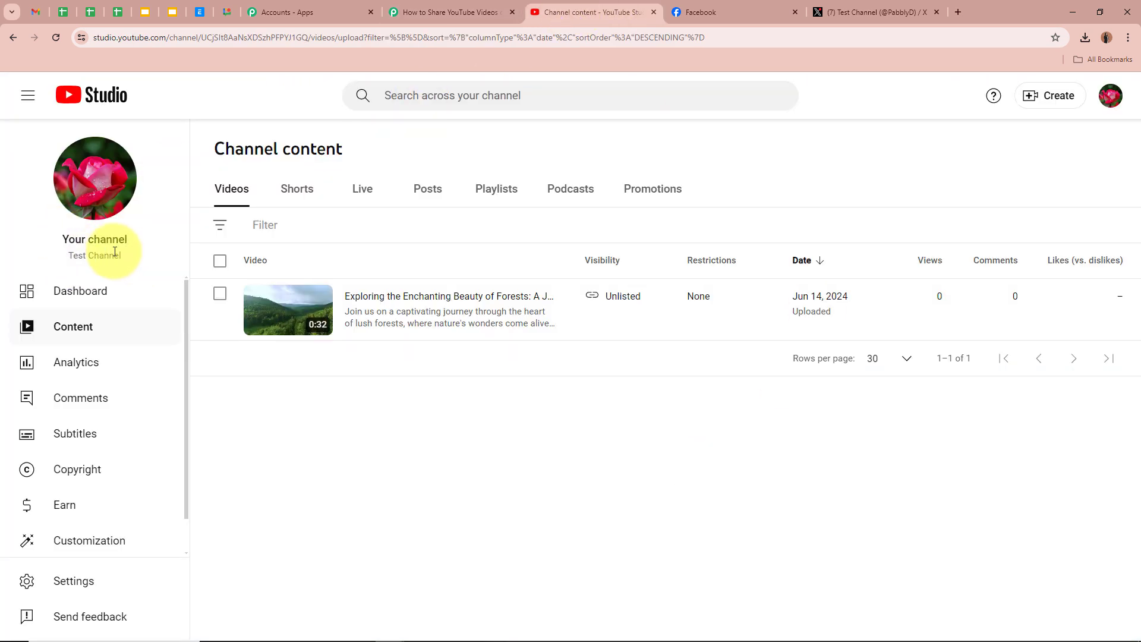
pyautogui.moveTo(77, 256); pyautogui.dragTo(68, 256)
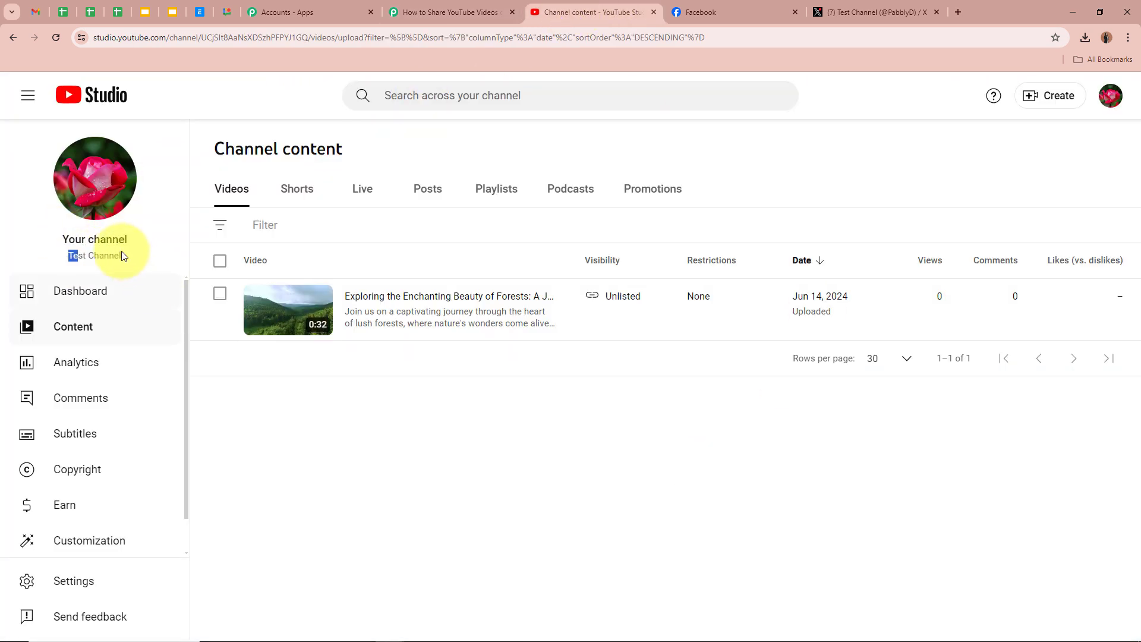
pyautogui.click(467, 3)
pyautogui.click(377, 234)
pyautogui.click(210, 259)
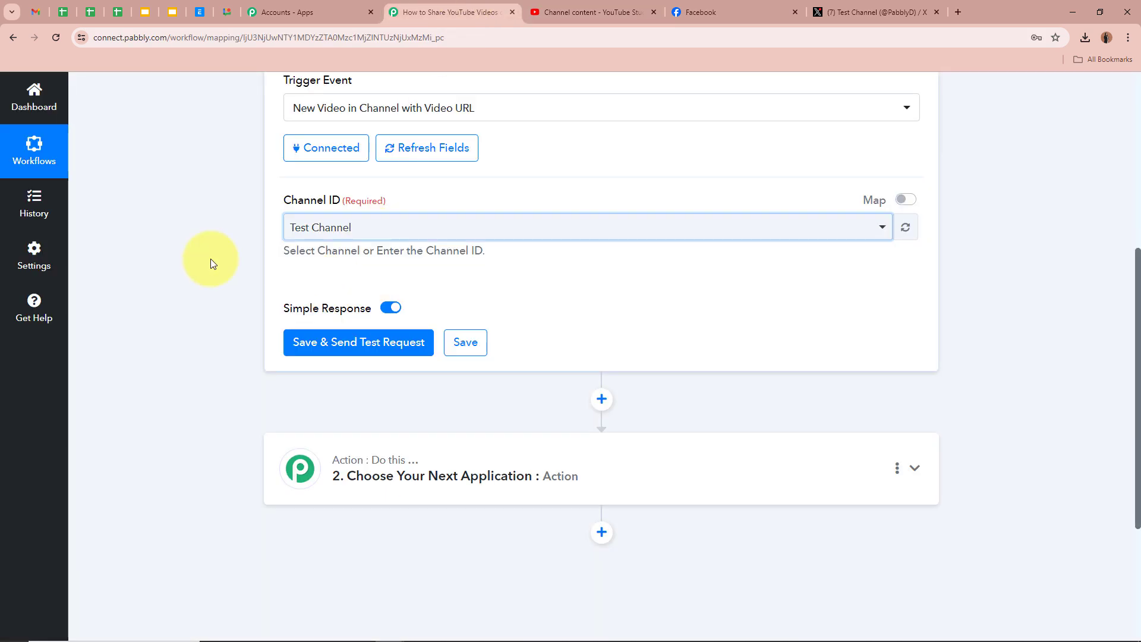
pyautogui.click(592, 12)
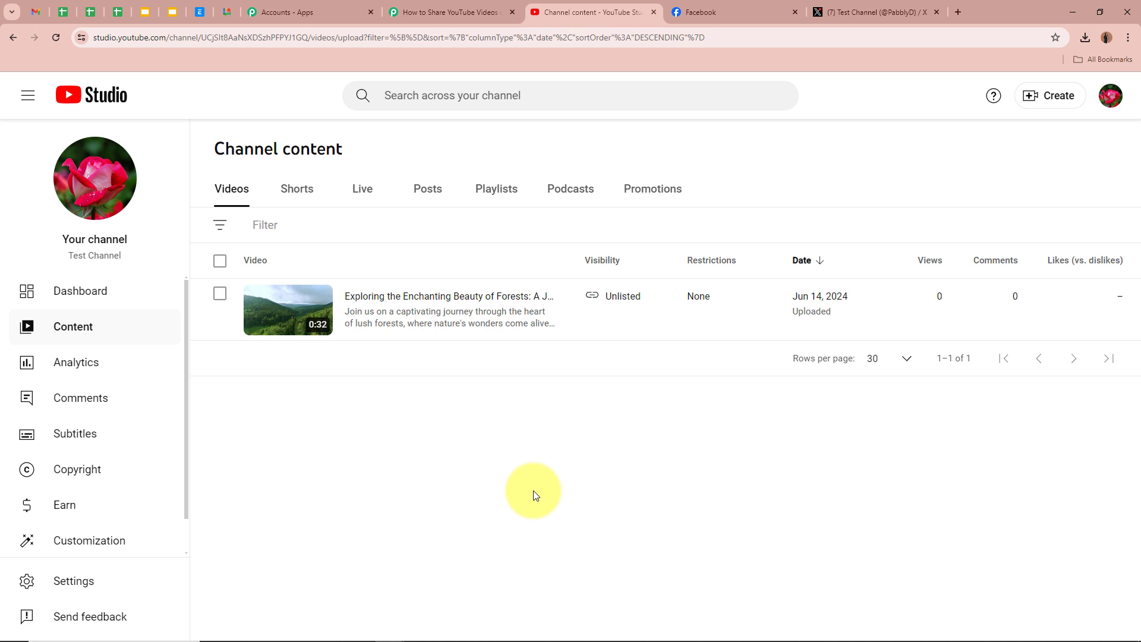
pyautogui.click(450, 12)
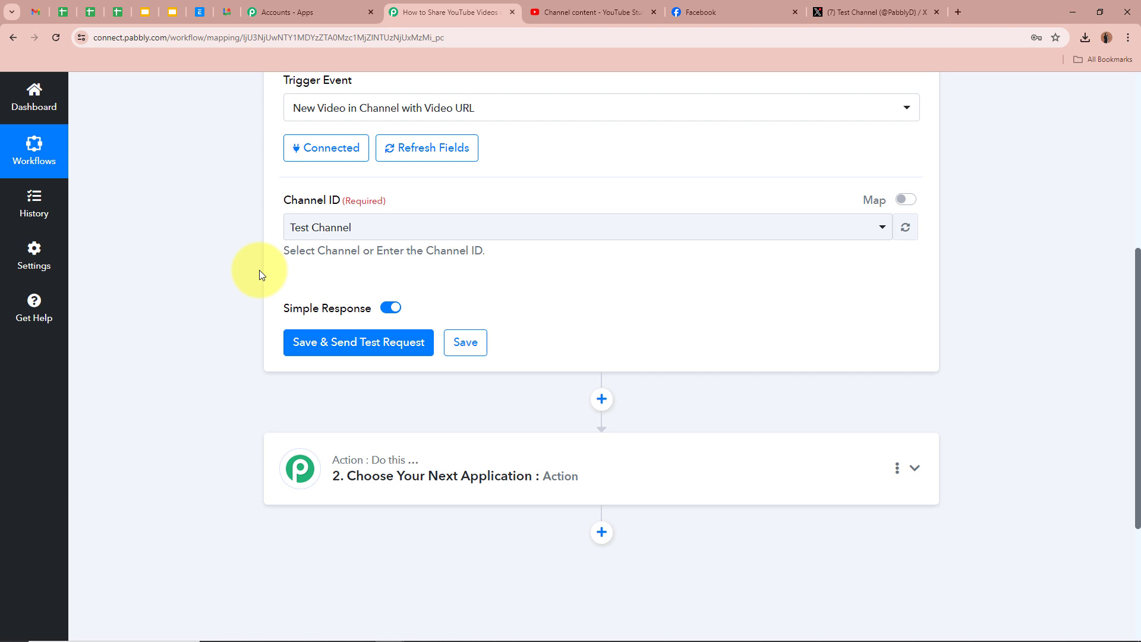
pyautogui.click(591, 12)
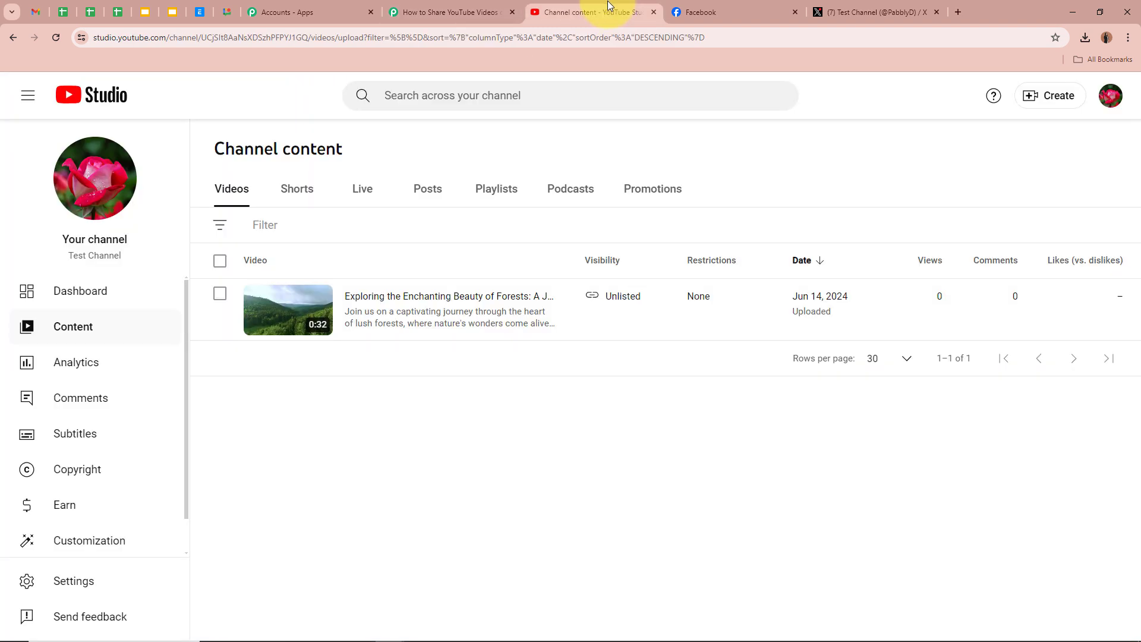
pyautogui.click(451, 12)
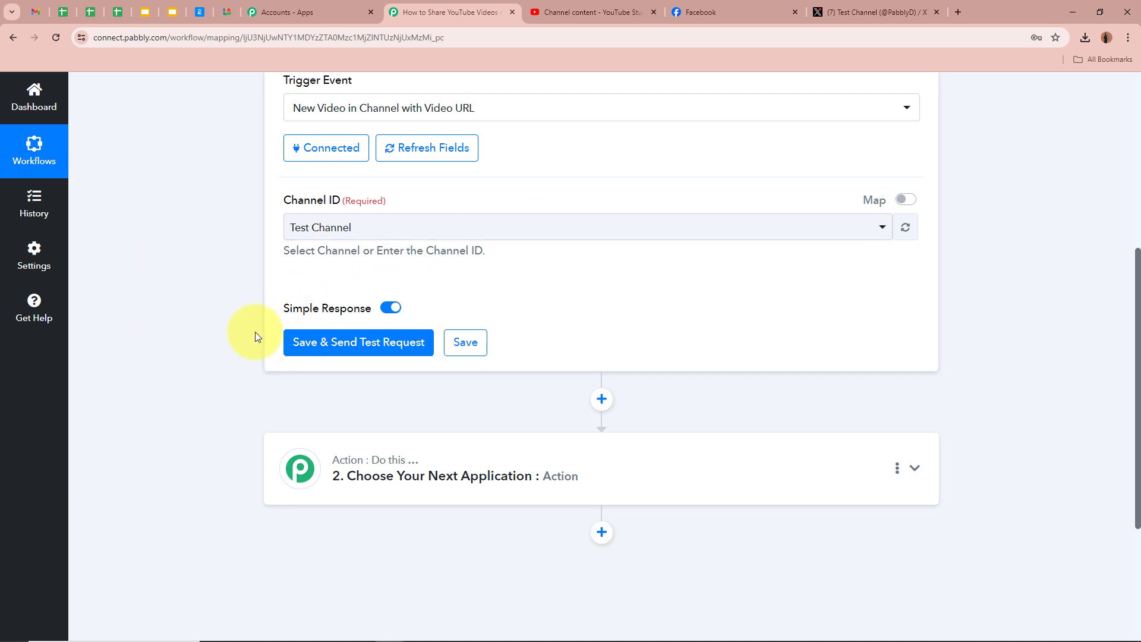
# Switch to YouTube Studio and upload the video file "Watering Beautiful Flowers at Sunset" to the test channel.
pyautogui.click(591, 12)
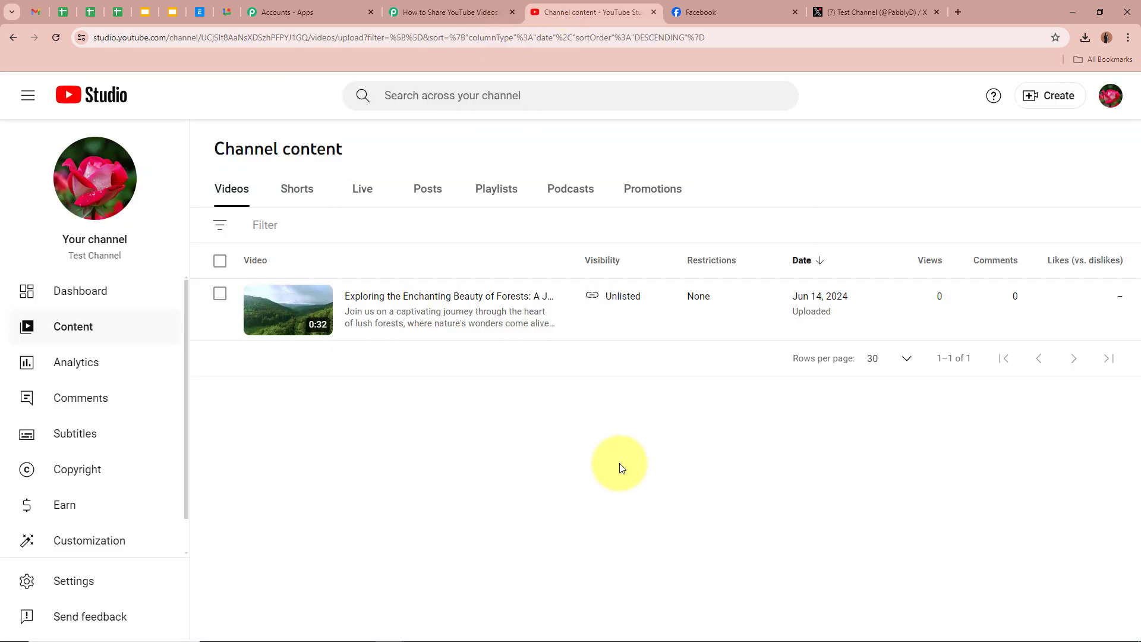
pyautogui.click(1050, 105)
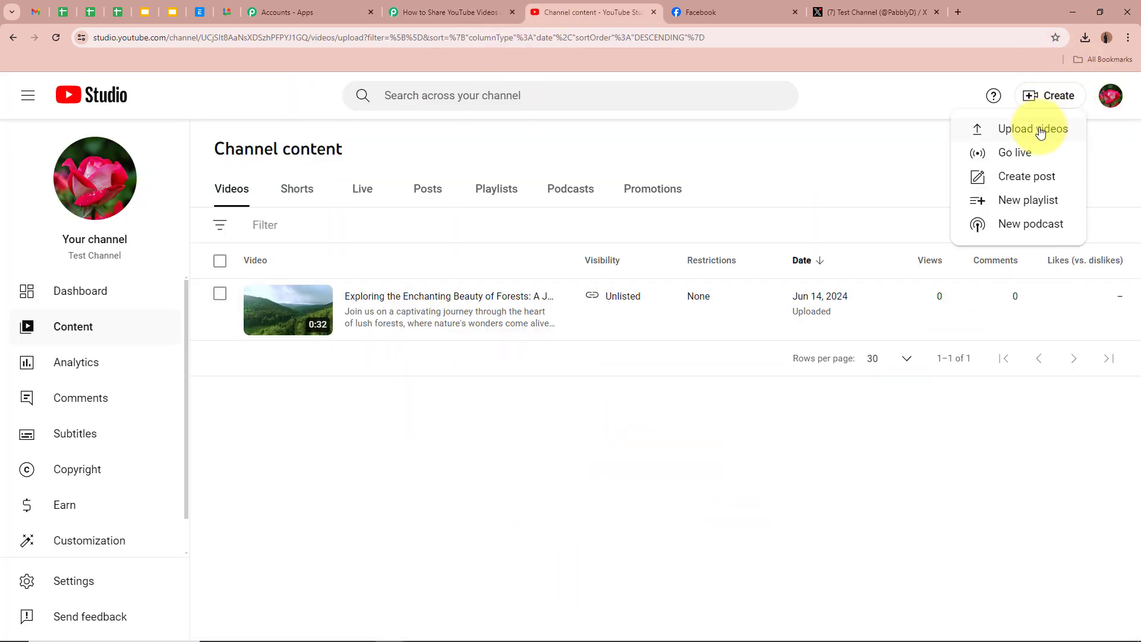
pyautogui.click(1040, 134)
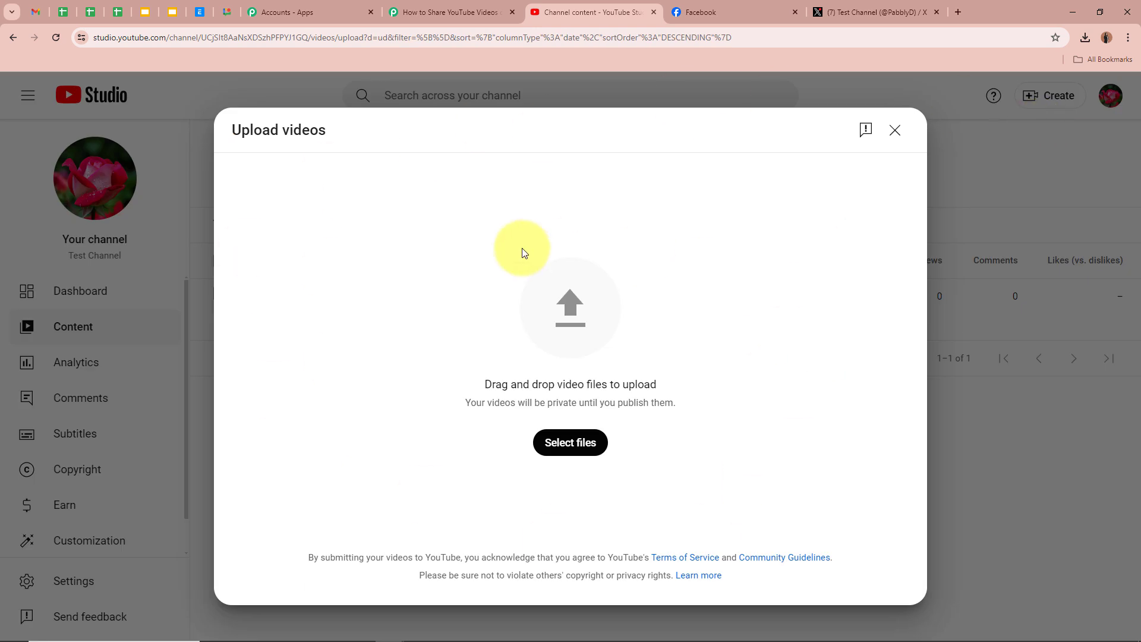
pyautogui.click(551, 449)
pyautogui.doubleClick(349, 186)
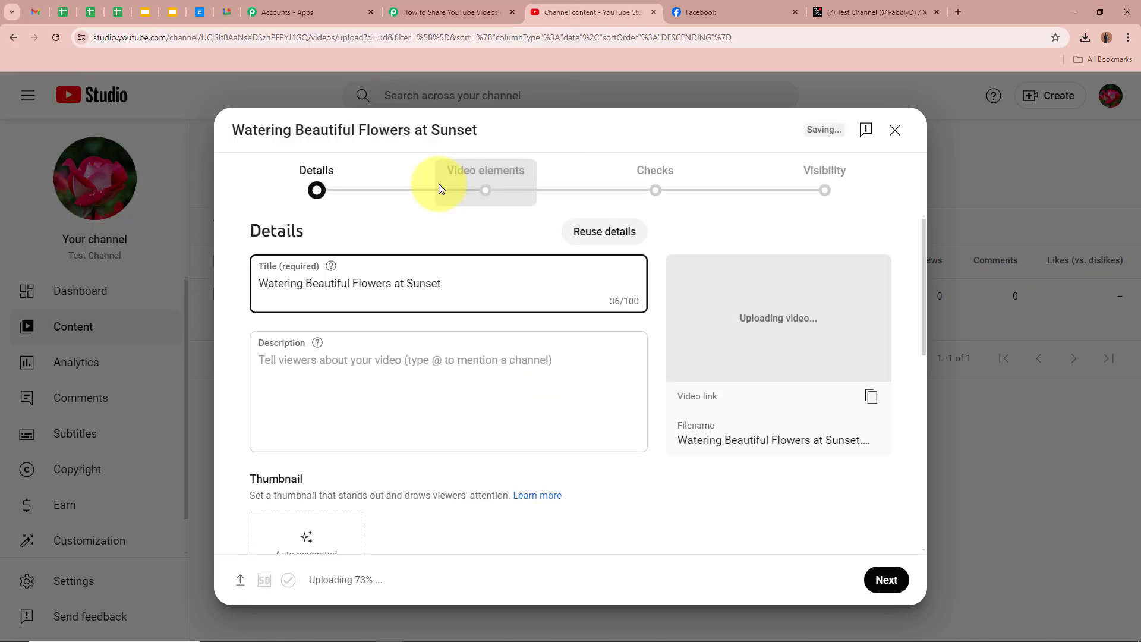
# Title the video "Relaxing Evening Routine: Watering My Flowers at Sunset 🌅" and add the evening-routine description with its hashtags, from #EveningRoutine to #FlowerGarden.
pyautogui.hotkey('ctrl', 'a')
pyautogui.press('BackSpace')
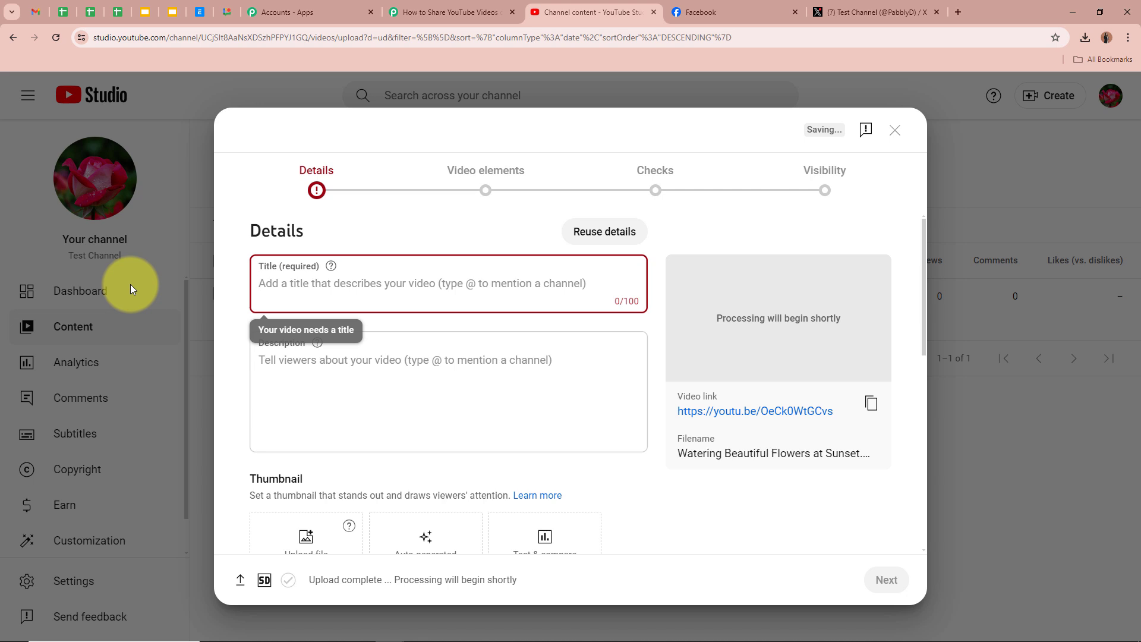
pyautogui.write('Relaxing Evening Routine: Watering My Flowers at Sunset 🌅')
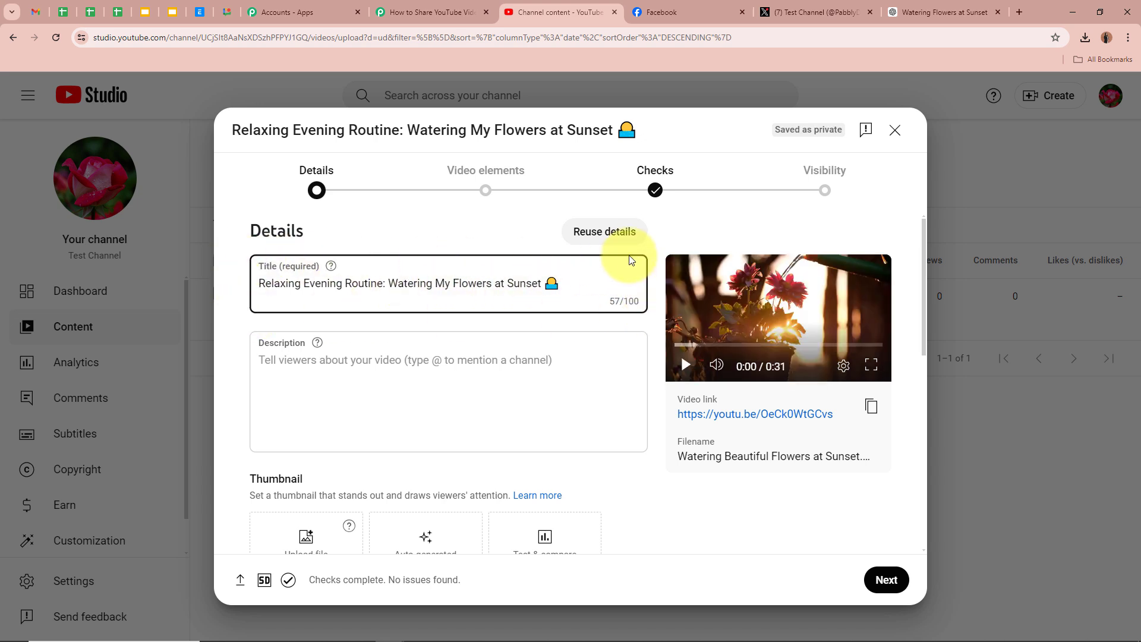
pyautogui.click(329, 365)
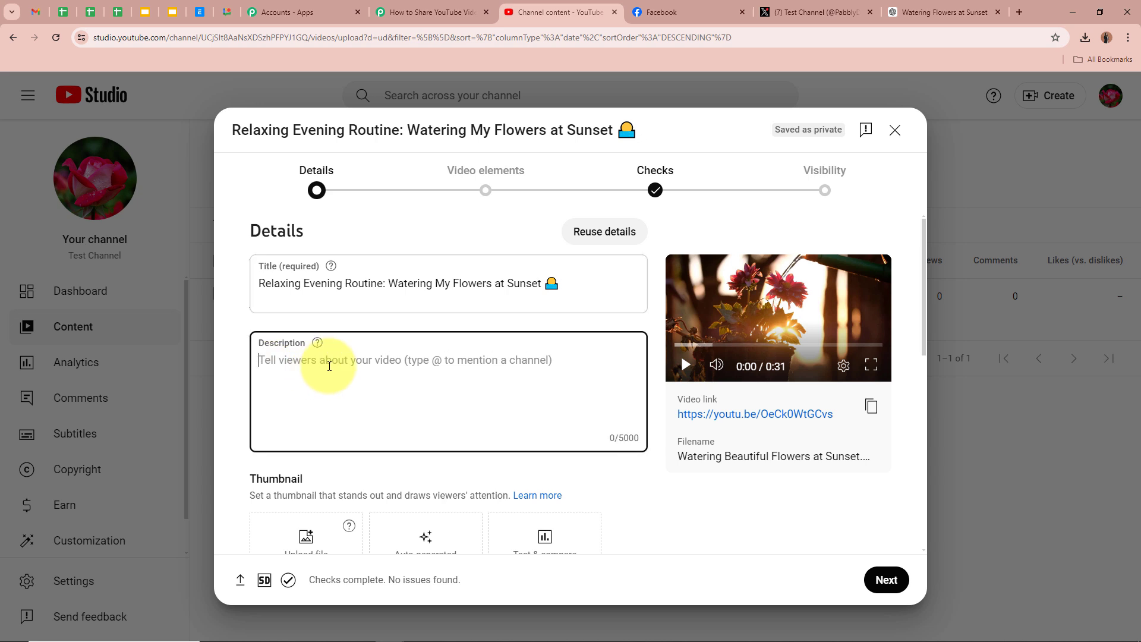
pyautogui.write("Join me in my peaceful evening routine as I water my beautiful flowers during a stunning sunset. This serene moment is perfect for unwinding after a long day and enjoying the simple pleasures of nature. Watch the vibrant colors of the sunset as they cast a warm glow over the garden, making this a truly magical experience. Don't forget to like, comment, and subscribe for more relaxing and inspiring content! 🌸 🌼   #EveningRoutine #Sunset #Gardening #Relaxation #FlowerGarden")
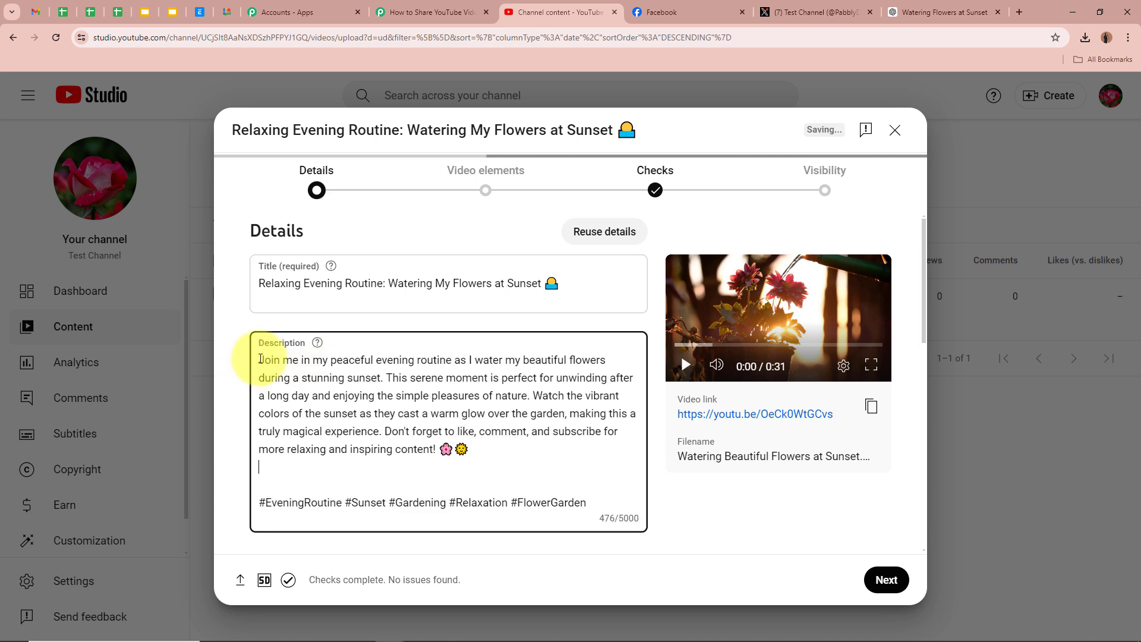
pyautogui.moveTo(260, 359); pyautogui.dragTo(499, 453)
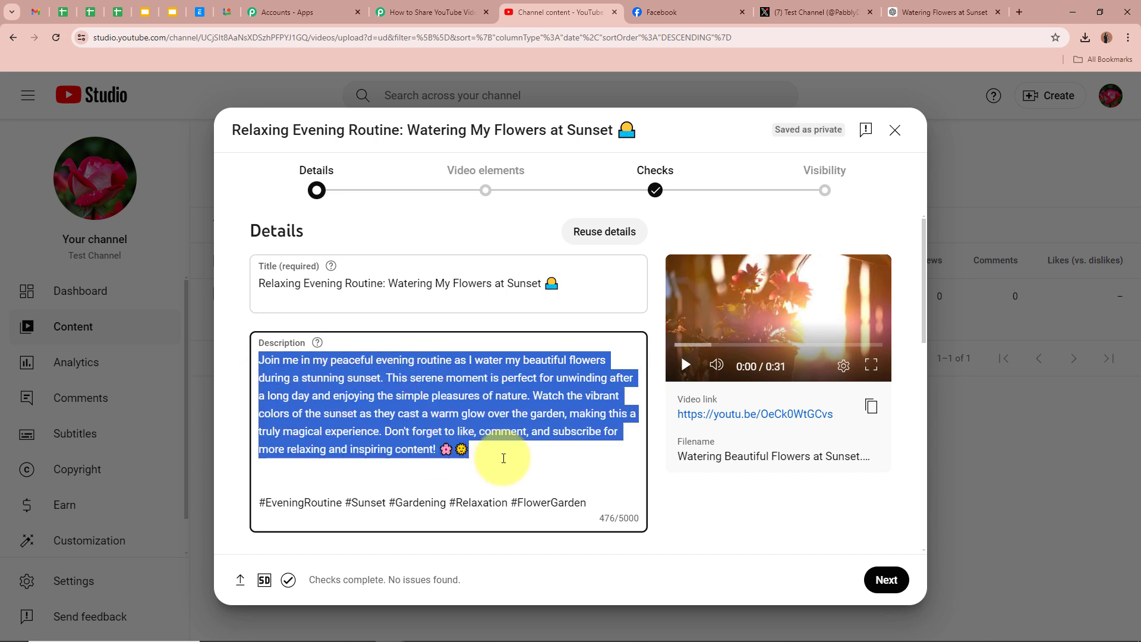
pyautogui.moveTo(255, 502); pyautogui.dragTo(611, 502)
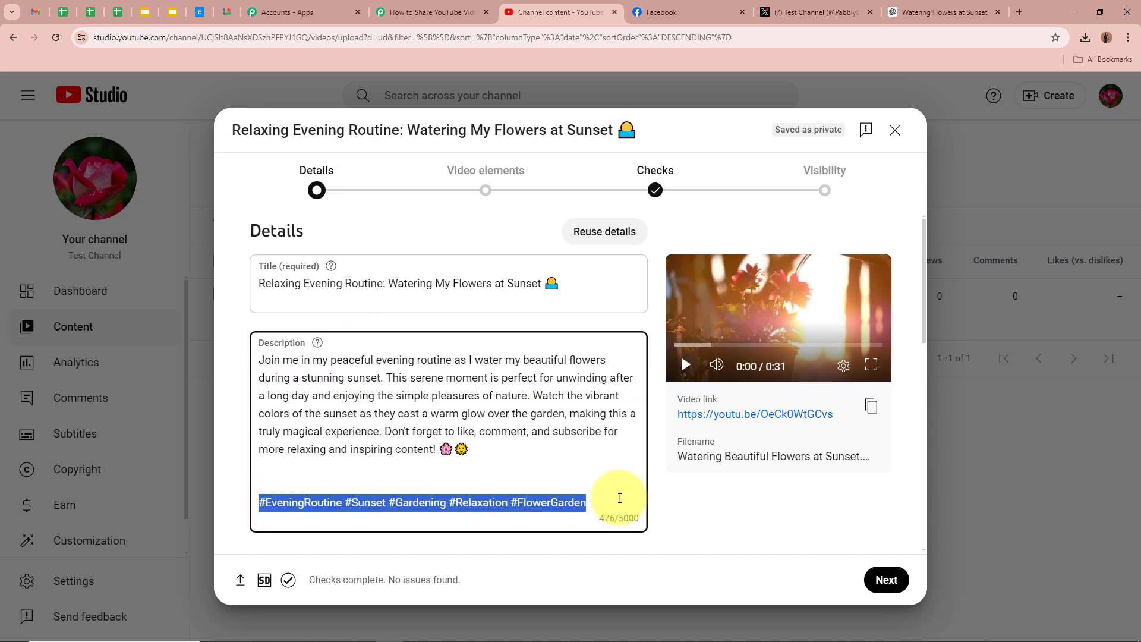
pyautogui.click(618, 470)
# Use the middle auto-generated image as the video's thumbnail.
pyautogui.scroll(-3, 560, 383)
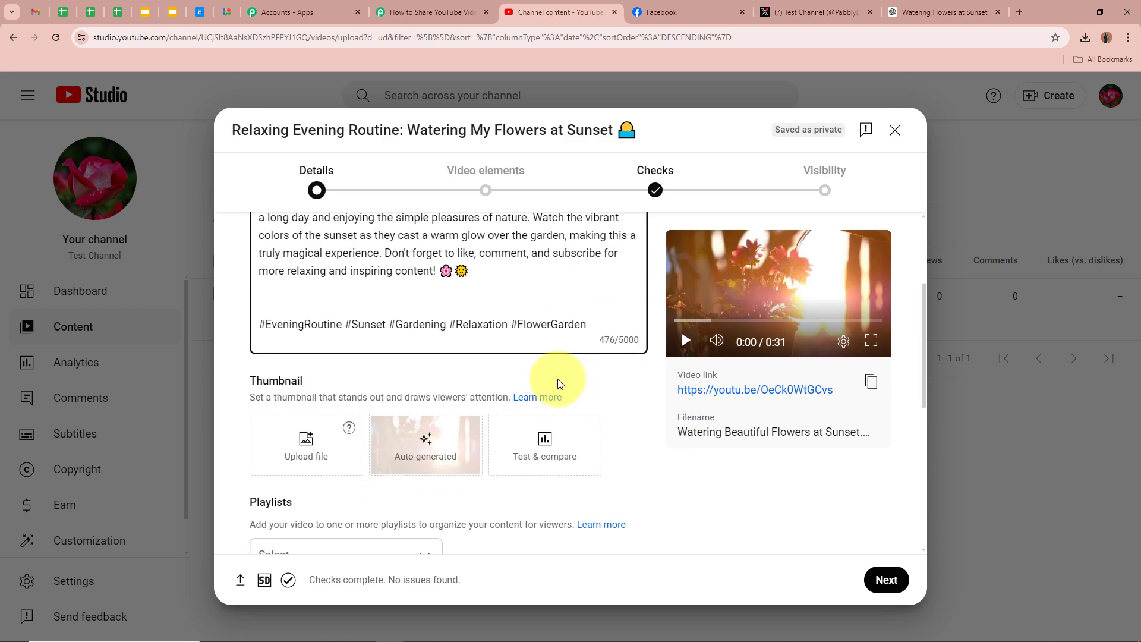
pyautogui.scroll(-2, 535, 357)
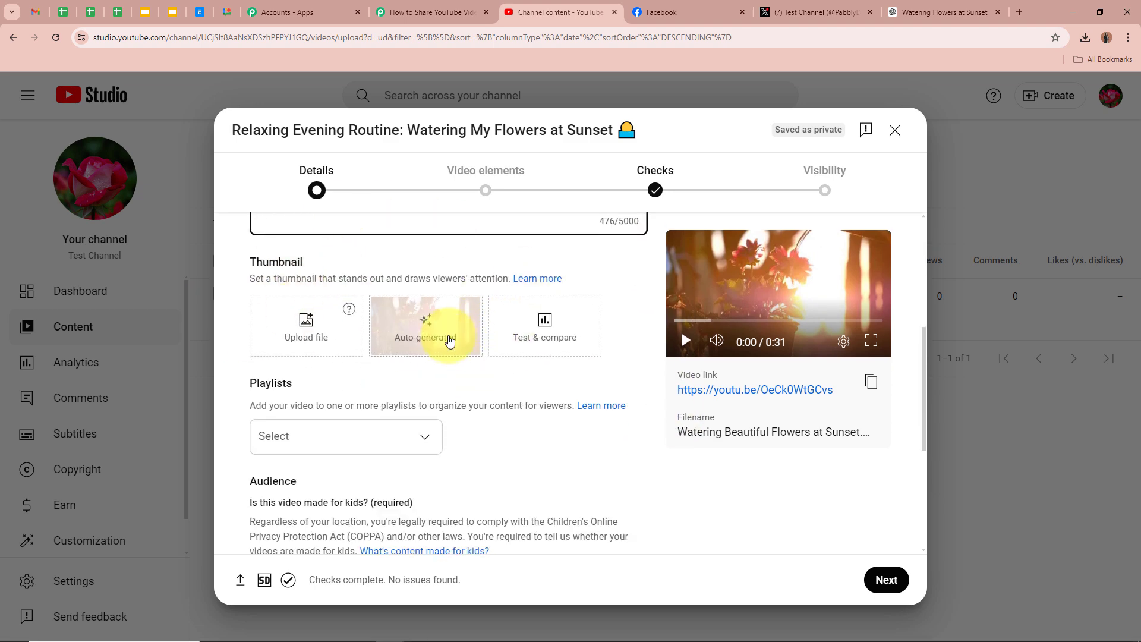
pyautogui.click(431, 337)
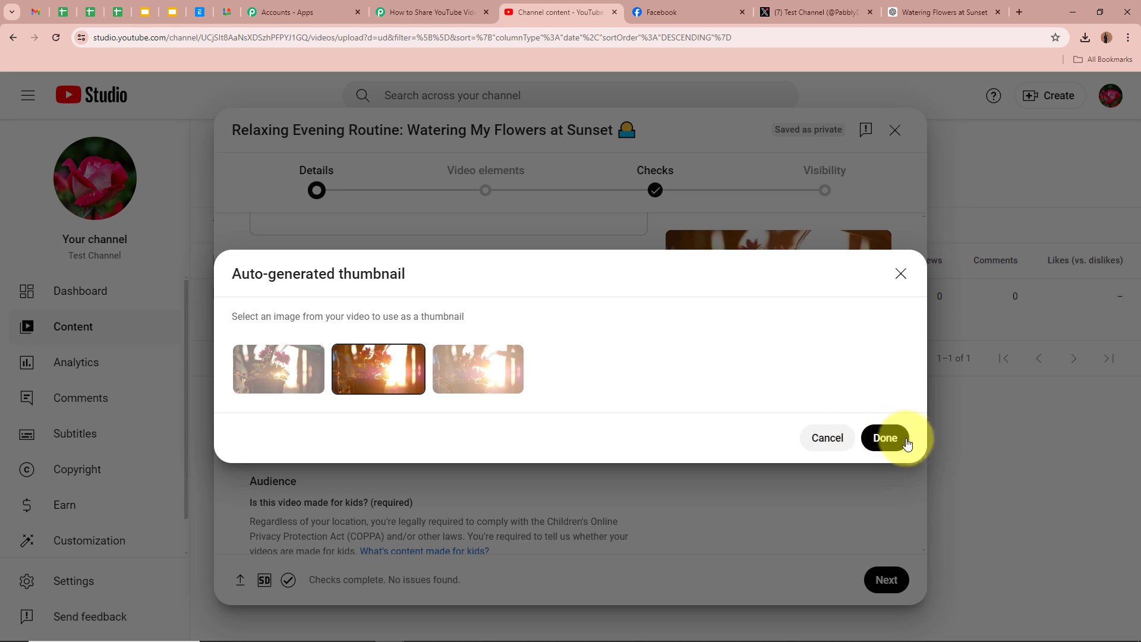
pyautogui.click(885, 438)
# Leave the video without a playlist and mark its audience as not made for kids.
pyautogui.scroll(-3, 452, 297)
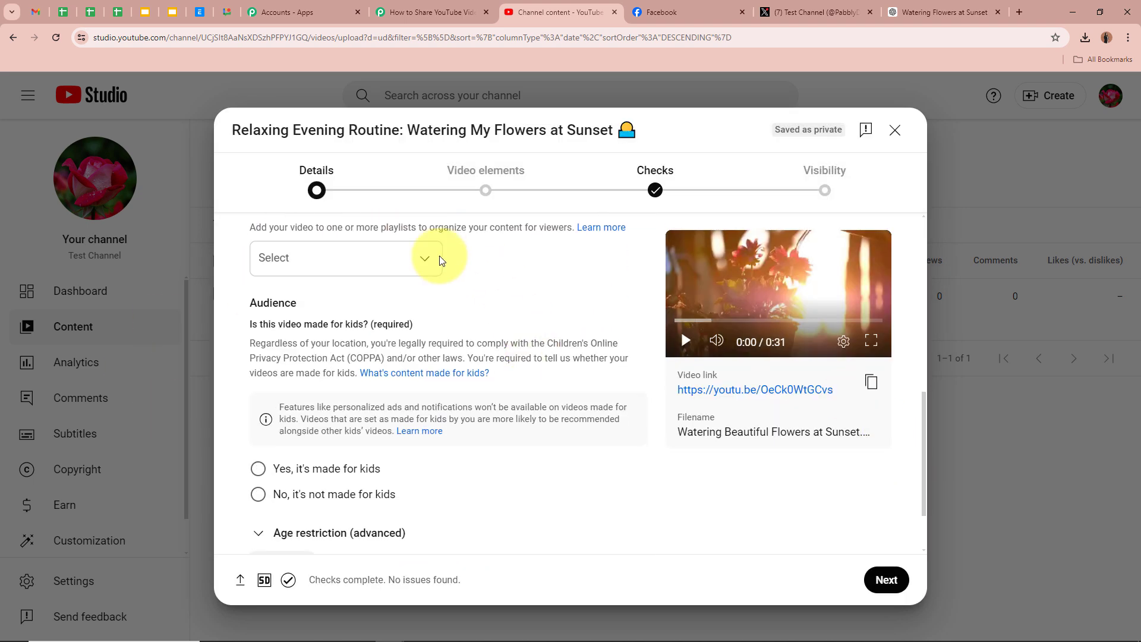
pyautogui.click(380, 261)
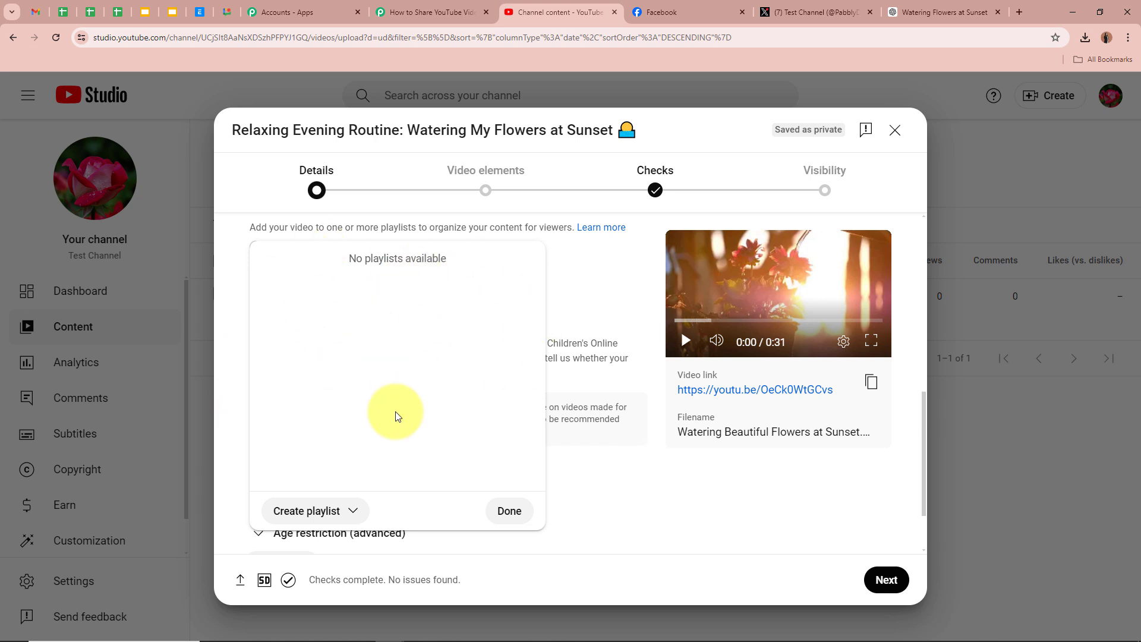
pyautogui.click(509, 511)
pyautogui.scroll(-2, 553, 439)
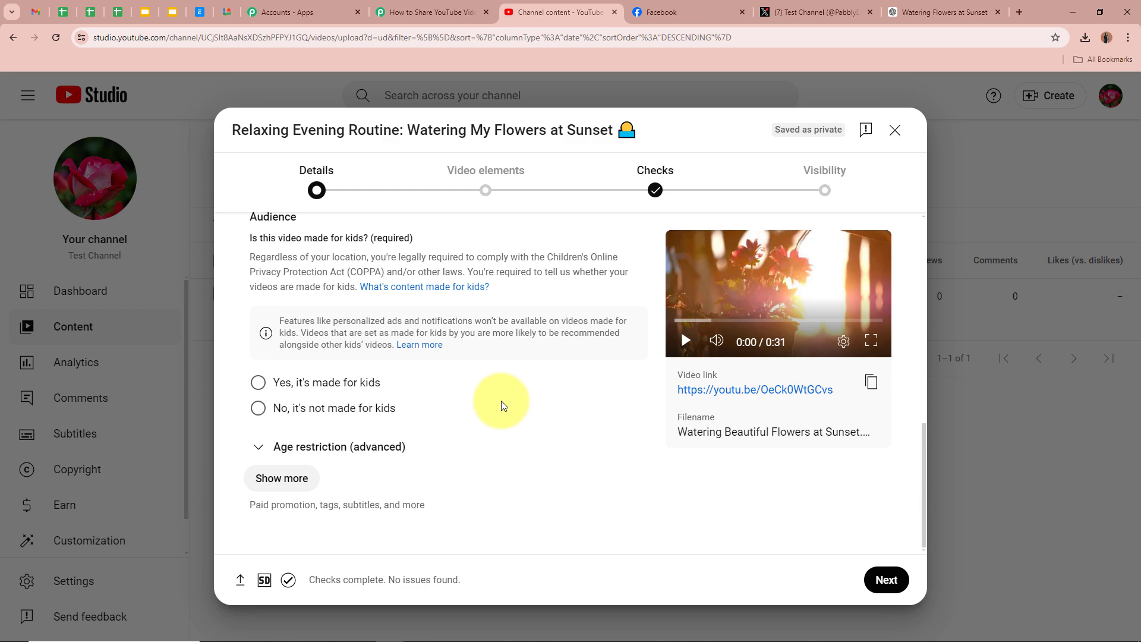
pyautogui.click(259, 407)
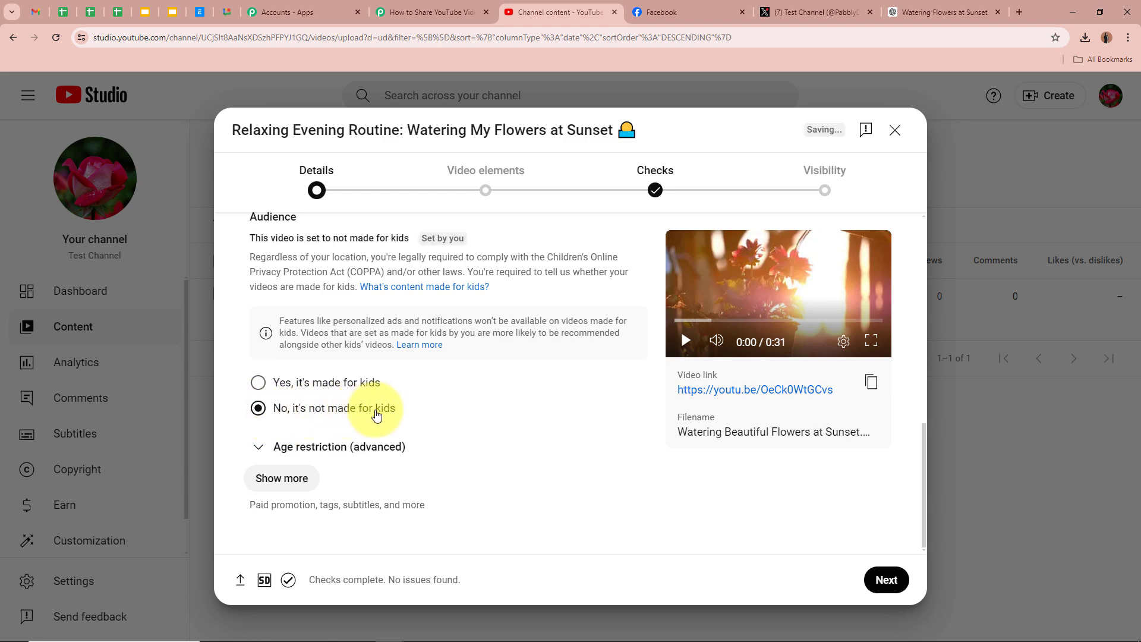
pyautogui.scroll(5, 507, 428)
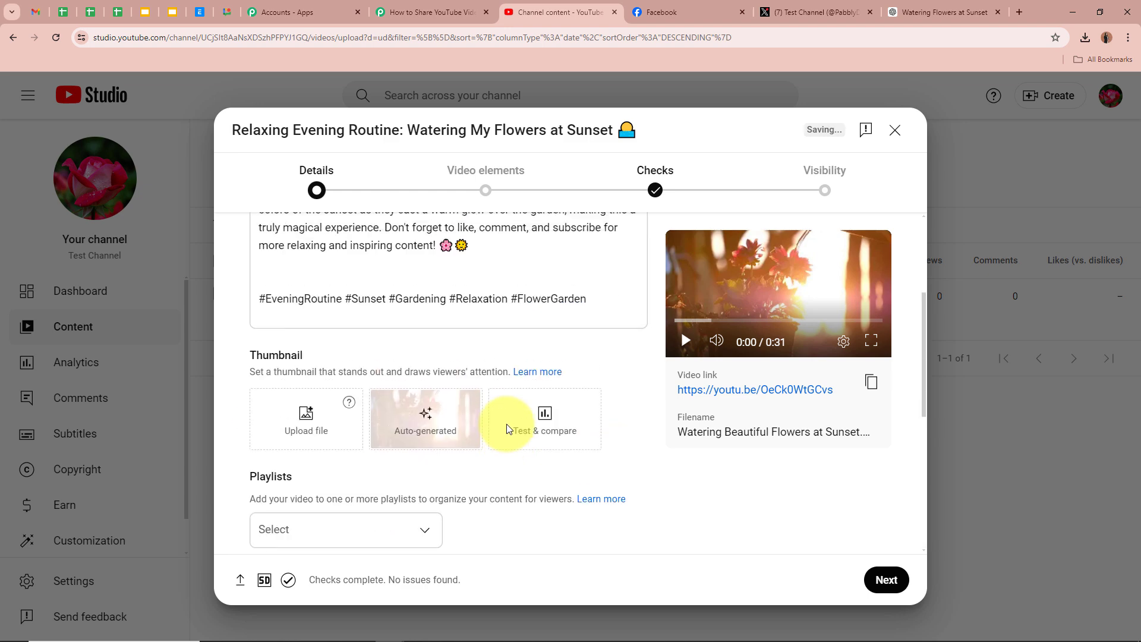
pyautogui.scroll(-5, 507, 428)
# Go past the video elements and checks without additions, set the visibility to Public, and publish the video.
pyautogui.click(884, 579)
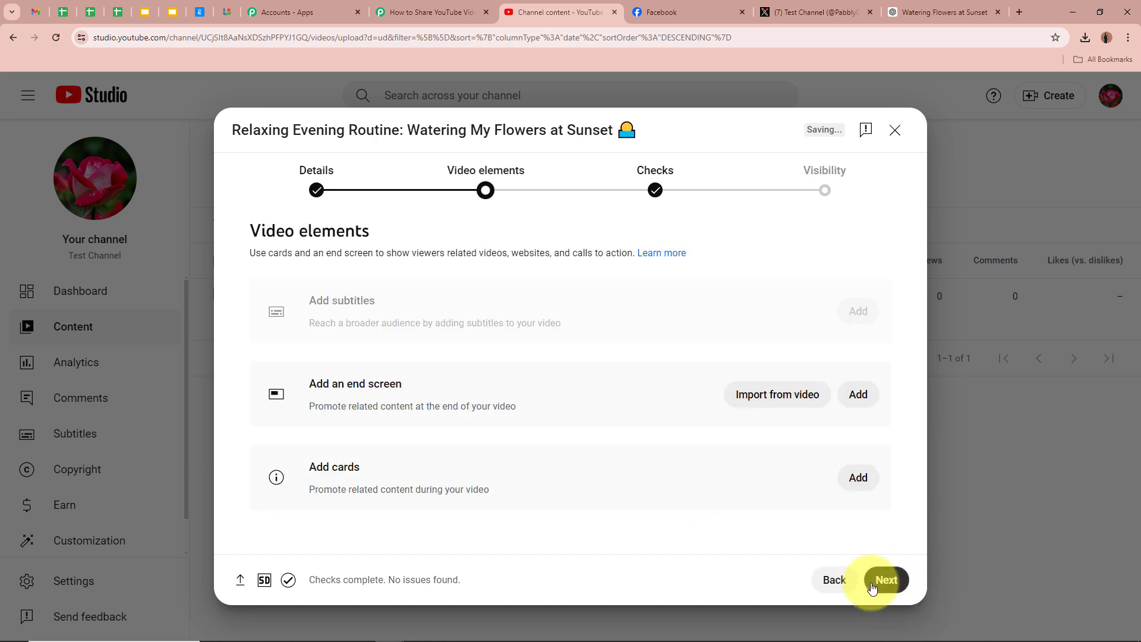
pyautogui.click(872, 586)
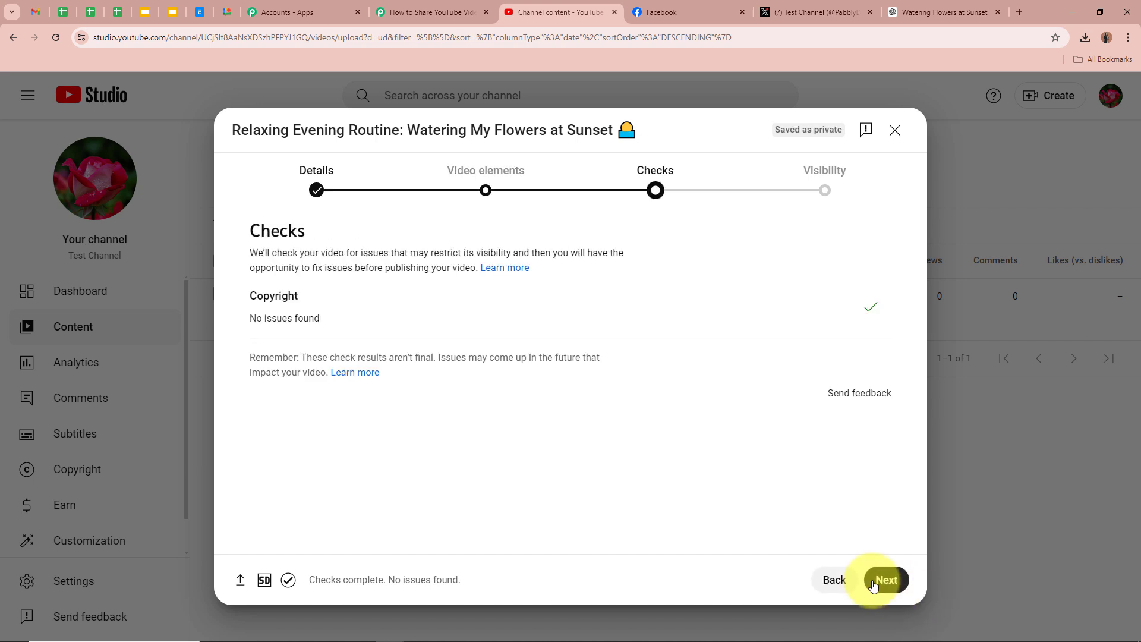
pyautogui.click(872, 586)
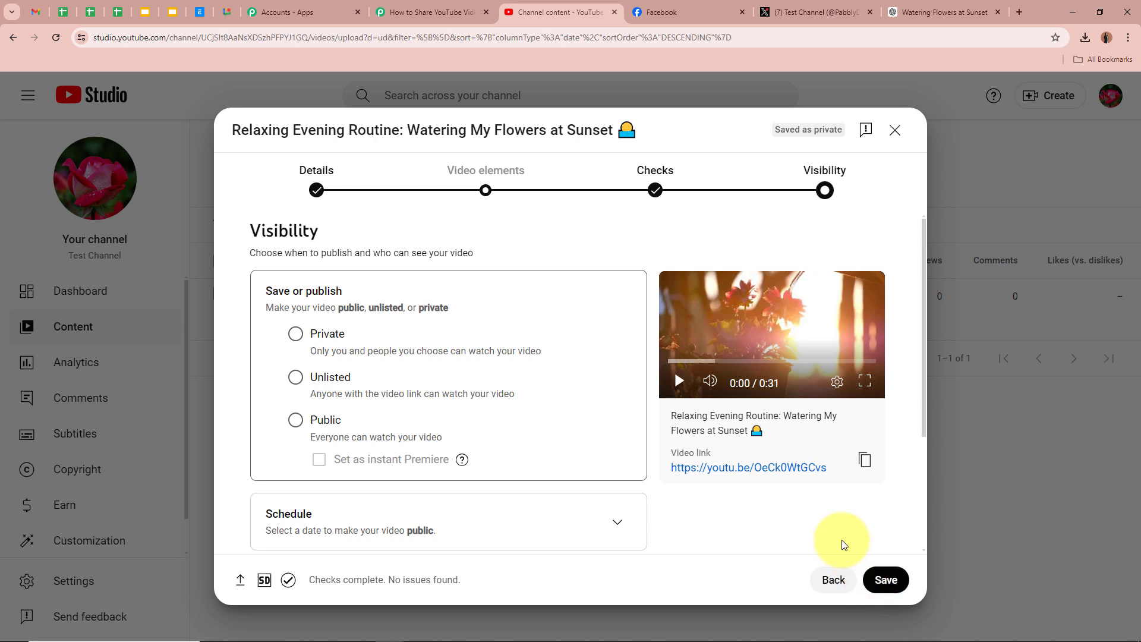
pyautogui.moveTo(244, 232); pyautogui.dragTo(345, 234)
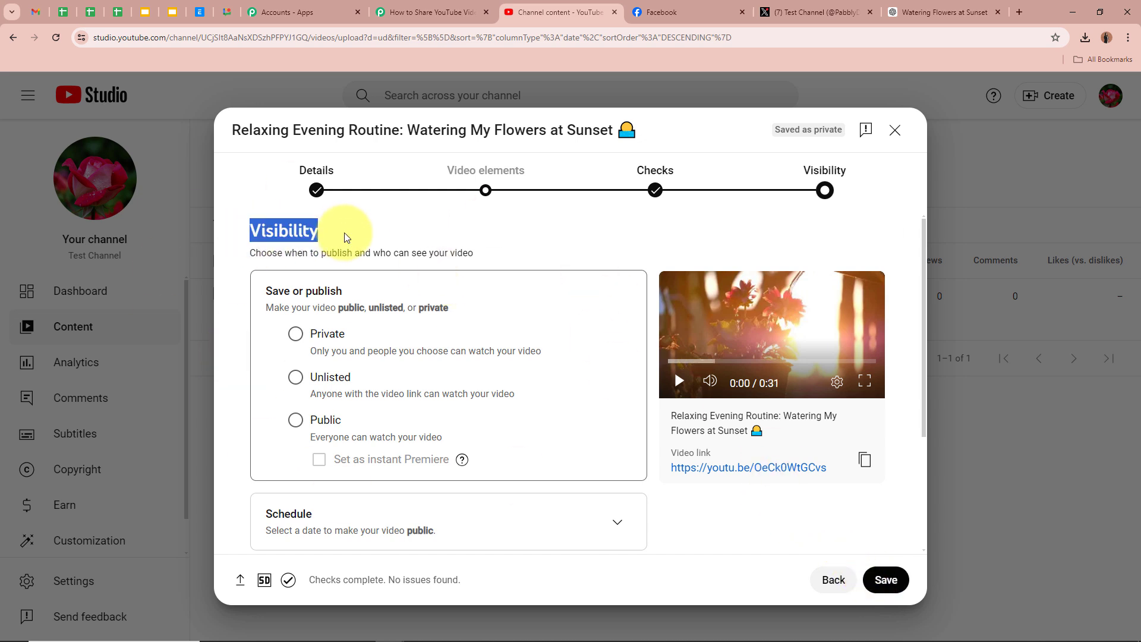
pyautogui.click(296, 421)
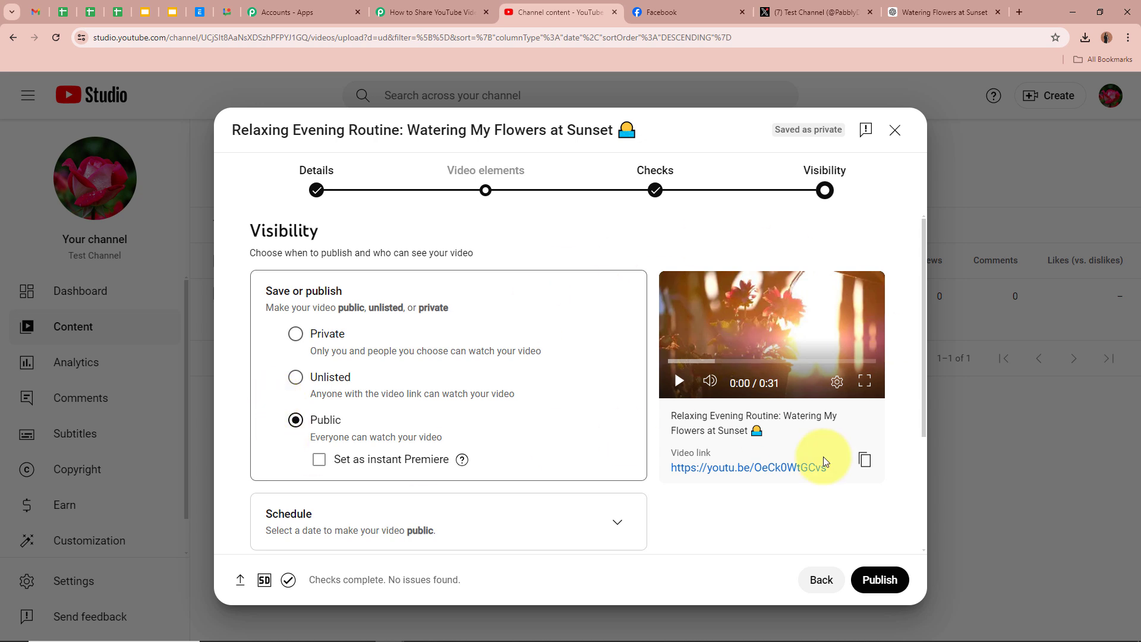
pyautogui.click(872, 578)
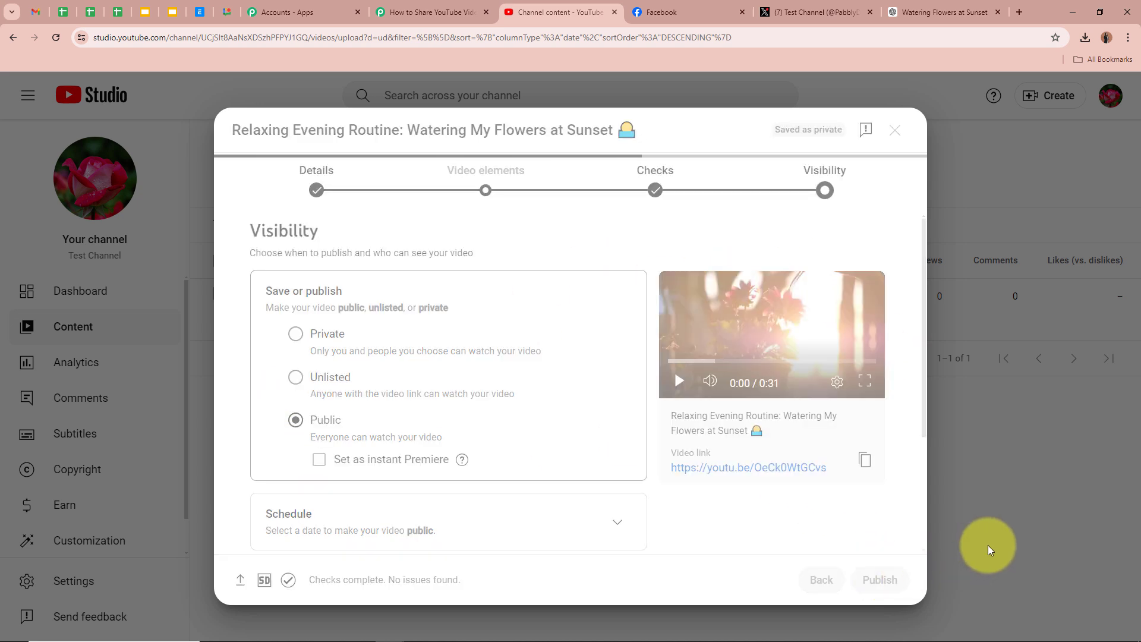
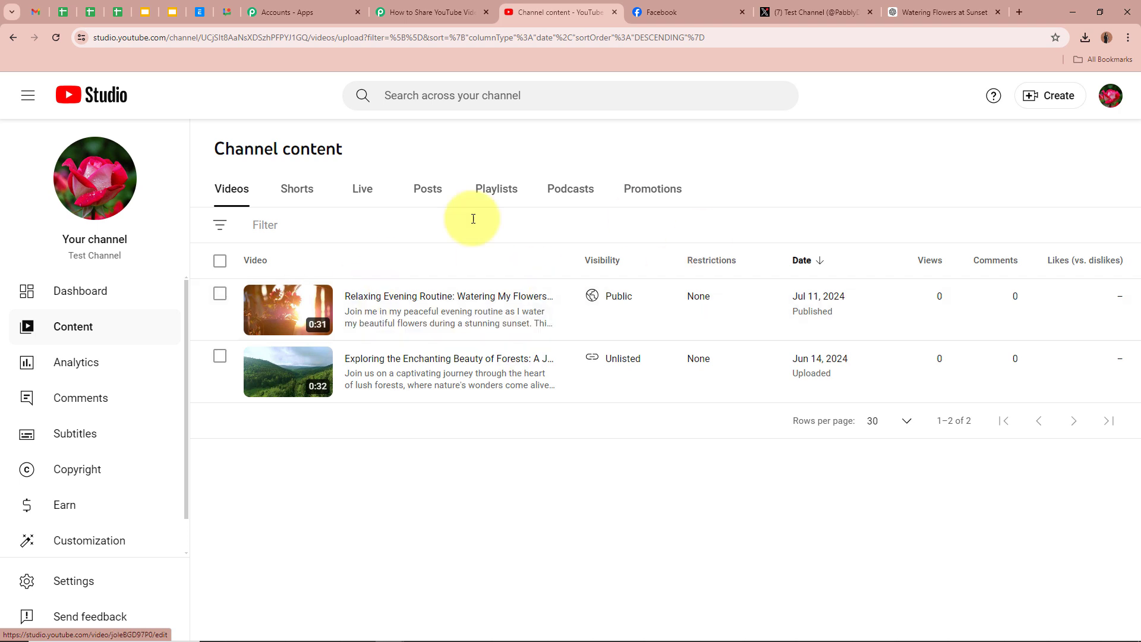
# Switch to Pabbly Connect, save the trigger with a test request, and examine the video title and description in the response.
pyautogui.click(416, 11)
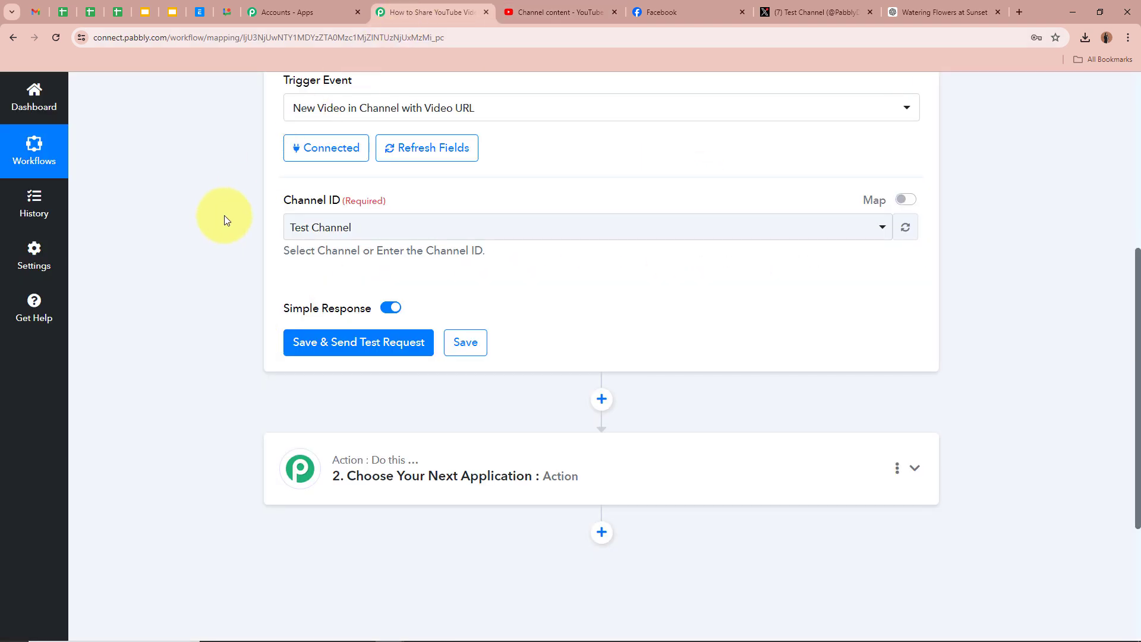
pyautogui.click(398, 349)
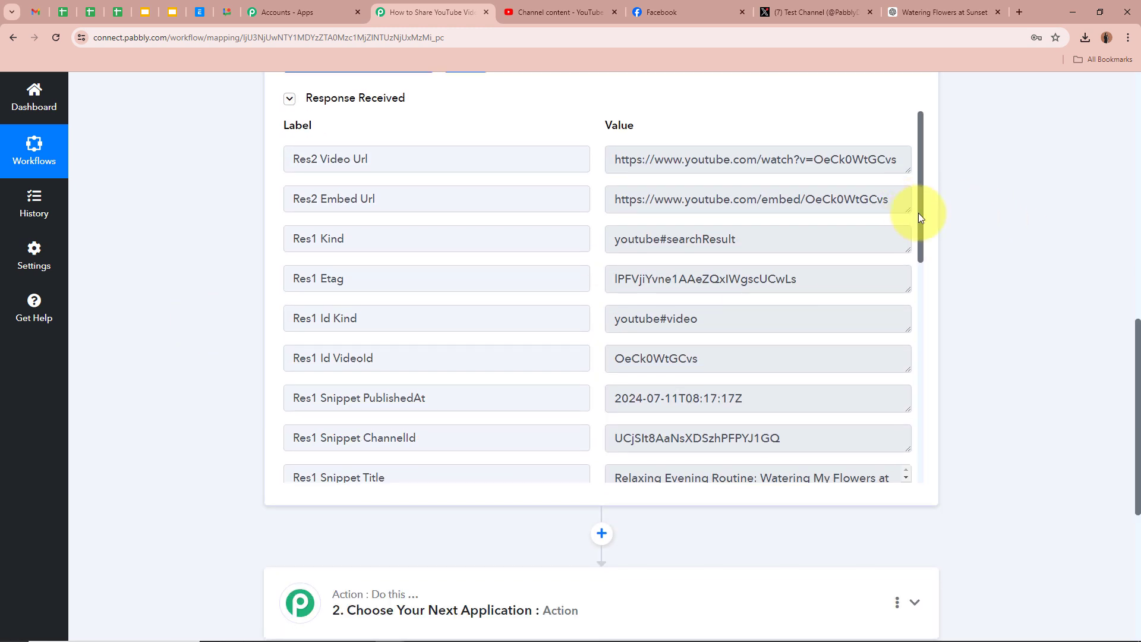
pyautogui.moveTo(919, 212); pyautogui.dragTo(919, 246)
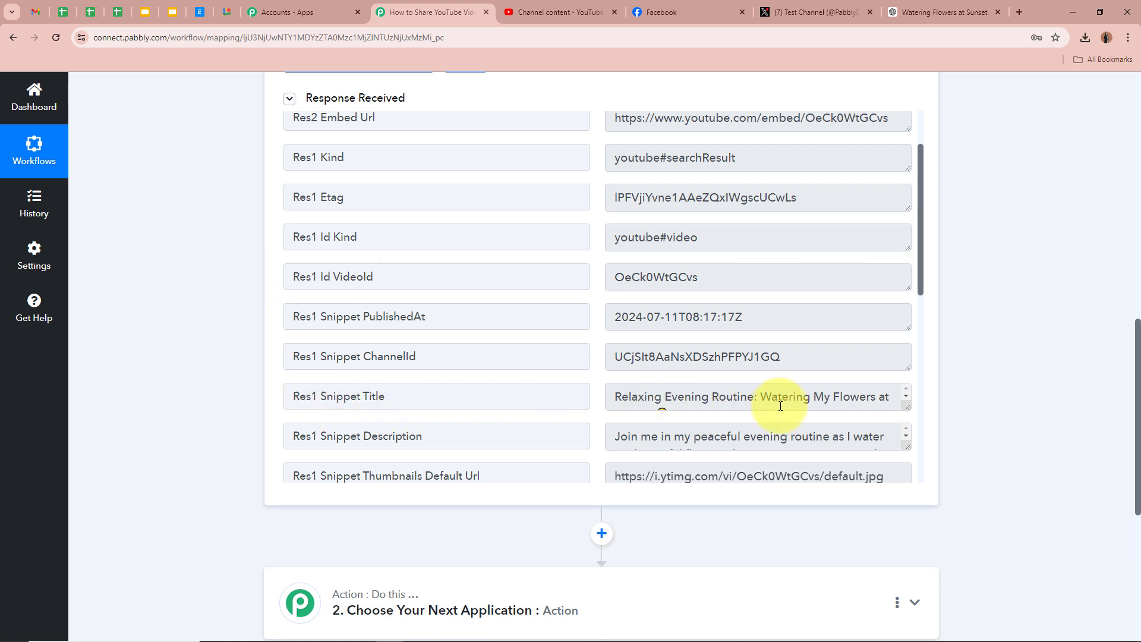
pyautogui.click(745, 406)
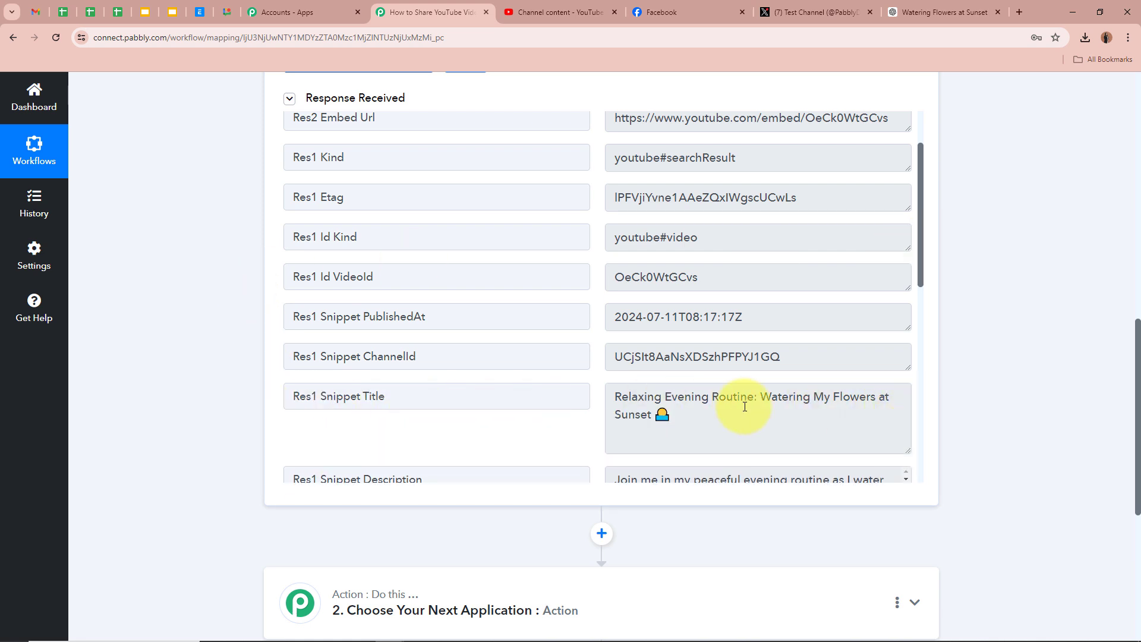
pyautogui.moveTo(616, 396); pyautogui.dragTo(866, 416)
pyautogui.click(863, 415)
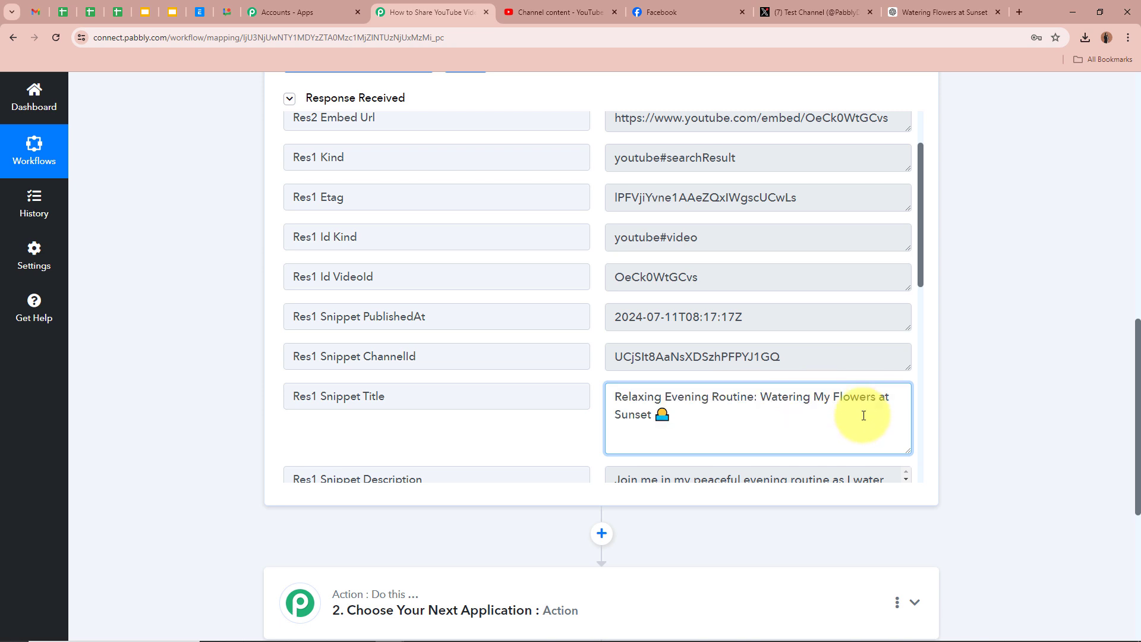
pyautogui.scroll(-3, 864, 415)
pyautogui.moveTo(906, 314); pyautogui.dragTo(919, 457)
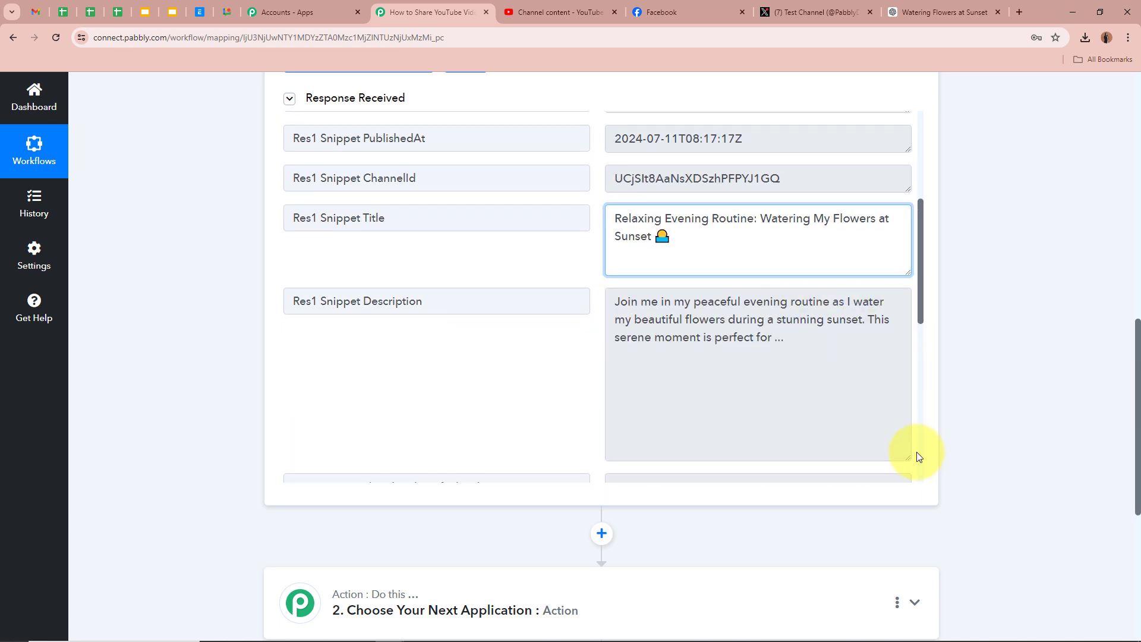
# Open the received Res2 Video Url in a browser tab to check the published video, and close that tab.
pyautogui.scroll(5, 741, 354)
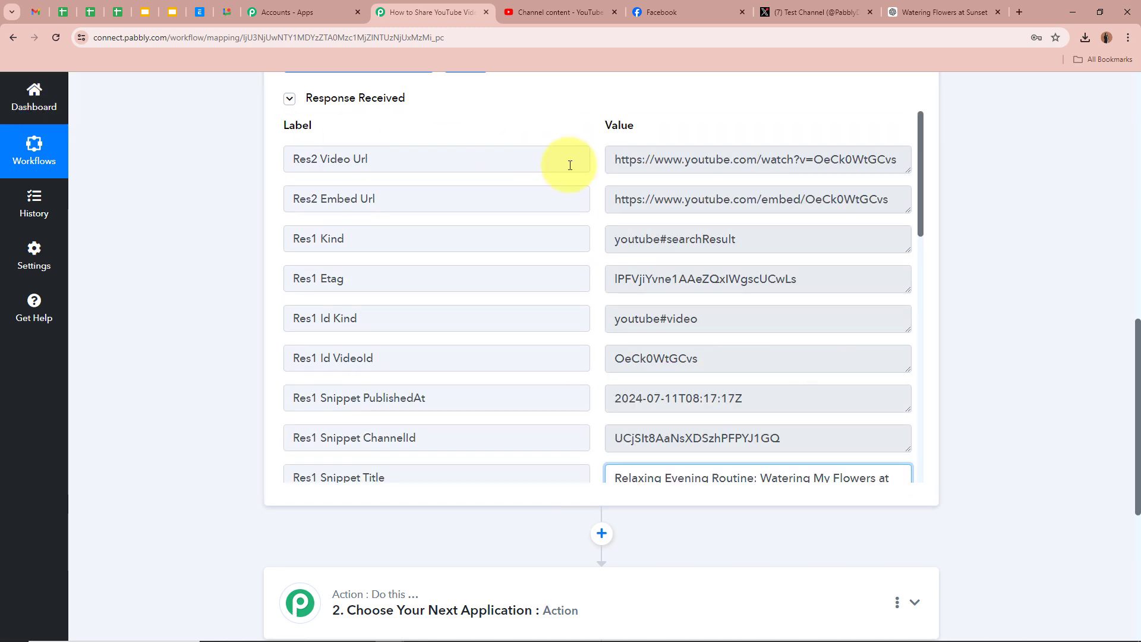
pyautogui.click(909, 183)
pyautogui.moveTo(909, 172); pyautogui.dragTo(1008, 9)
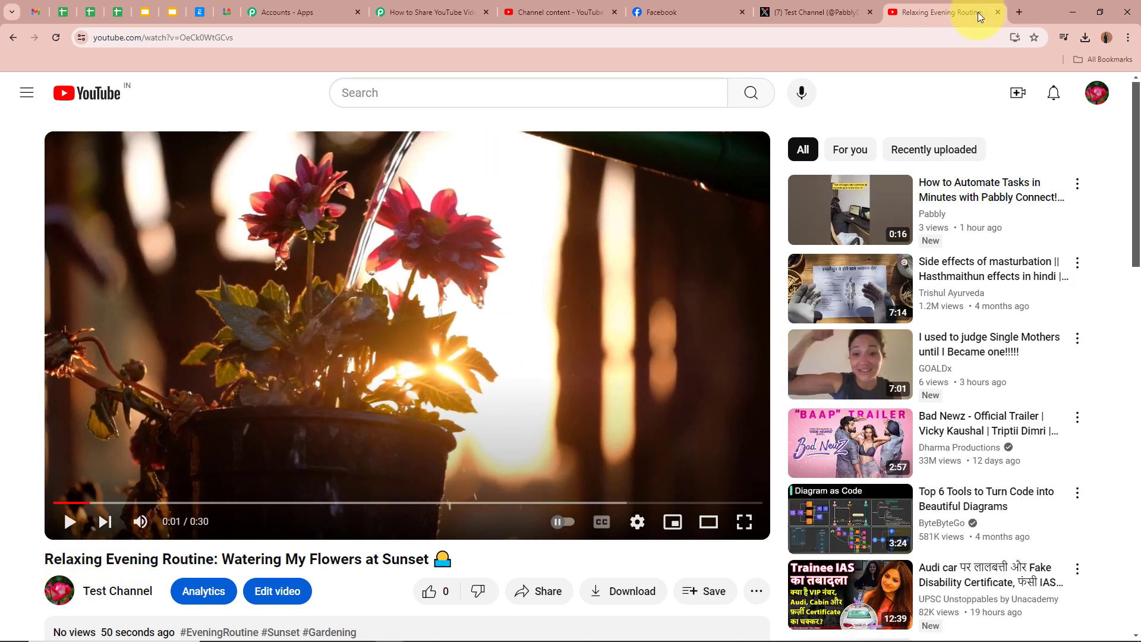
pyautogui.click(998, 12)
pyautogui.click(986, 280)
# Review the trigger time options for the YouTube trigger and save it as Check every 10 minutes.
pyautogui.scroll(6, 988, 277)
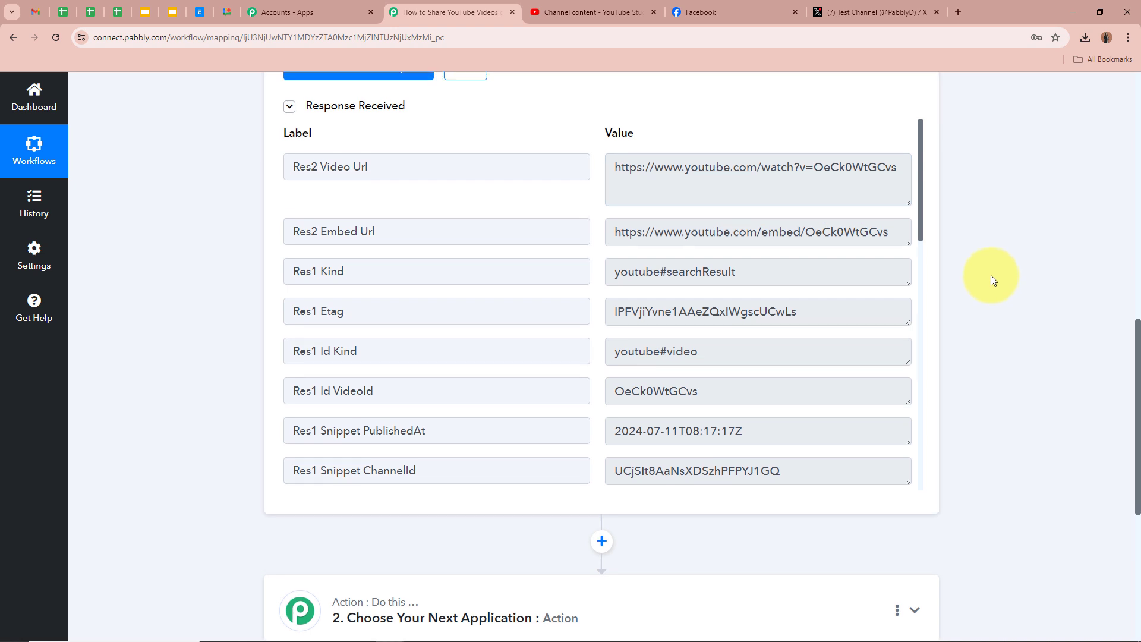
pyautogui.scroll(6, 989, 276)
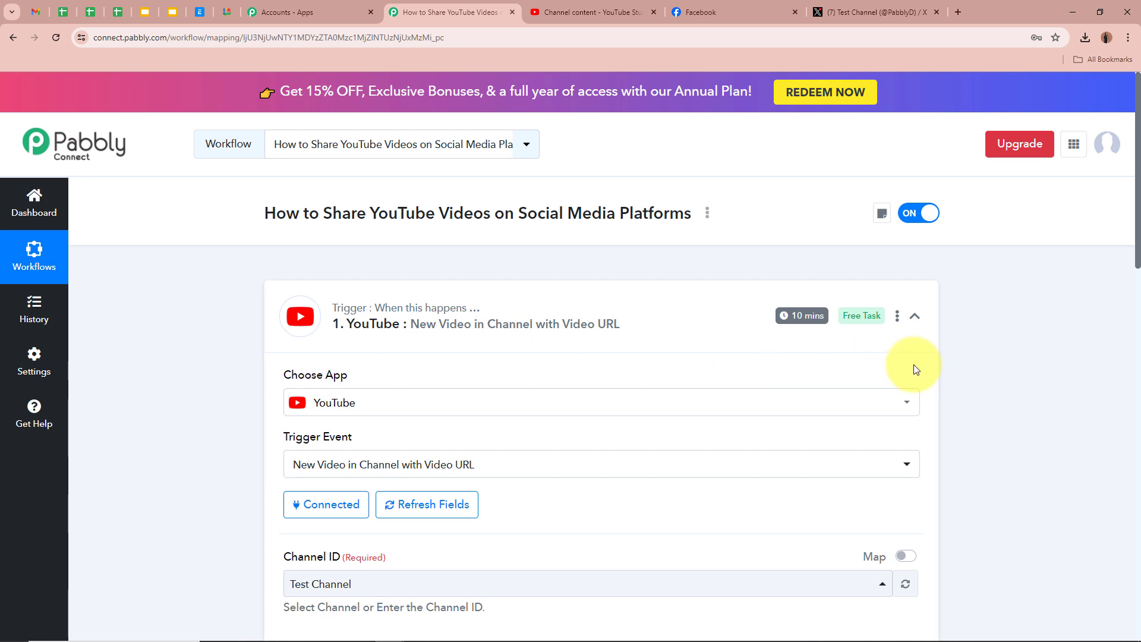
pyautogui.click(898, 317)
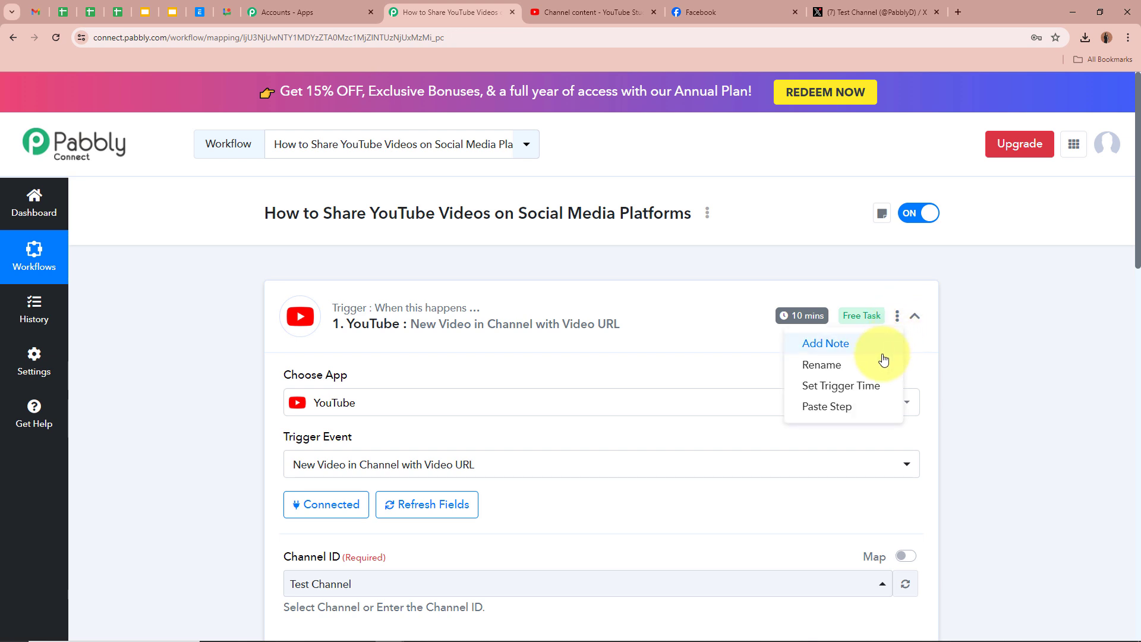
pyautogui.click(868, 387)
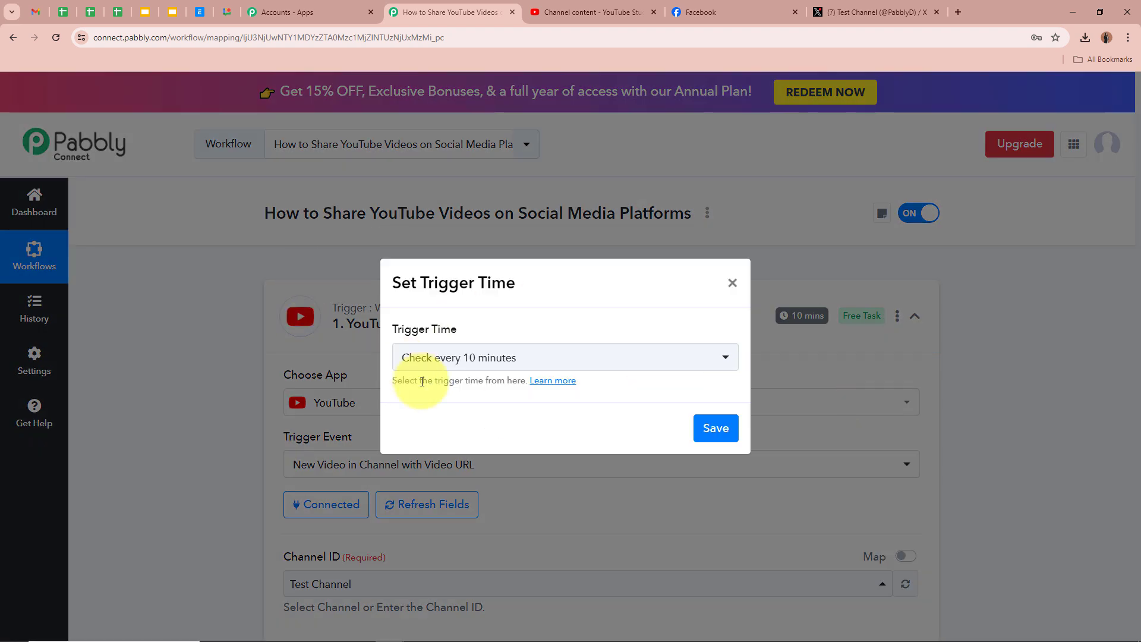
pyautogui.click(522, 360)
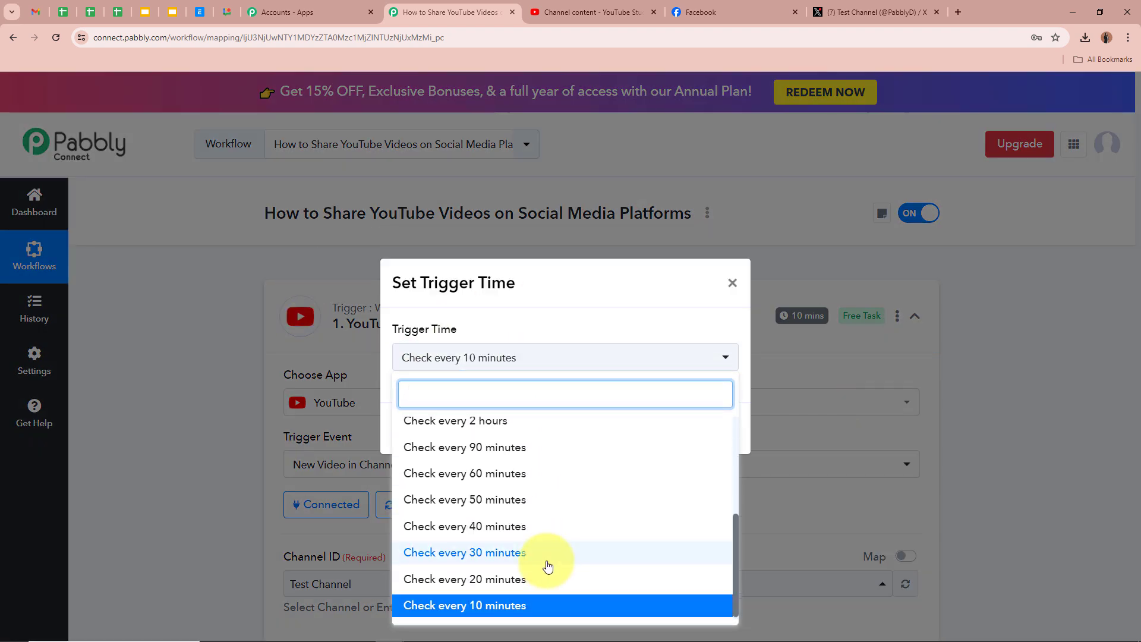
pyautogui.scroll(2, 552, 607)
pyautogui.scroll(2, 552, 606)
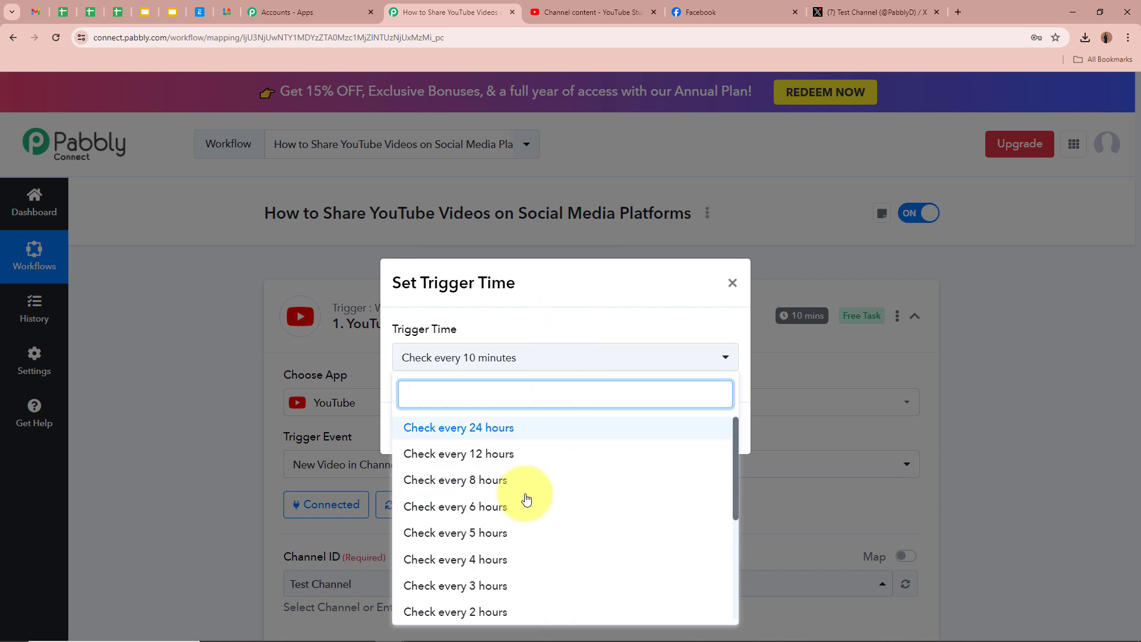
pyautogui.scroll(-3, 526, 502)
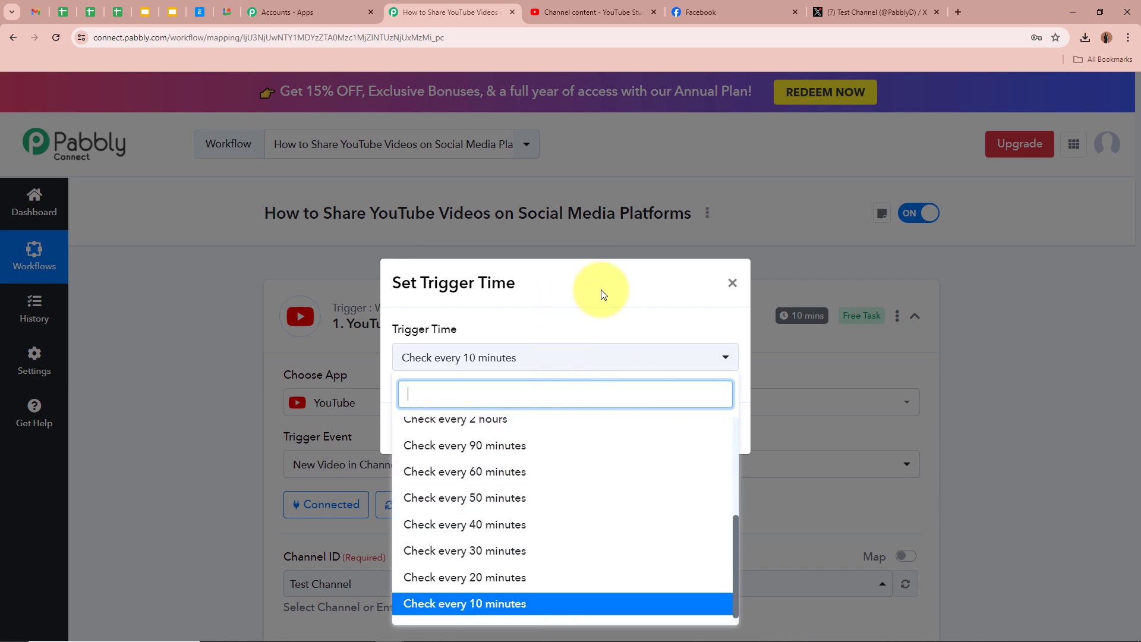
pyautogui.click(584, 312)
pyautogui.click(702, 439)
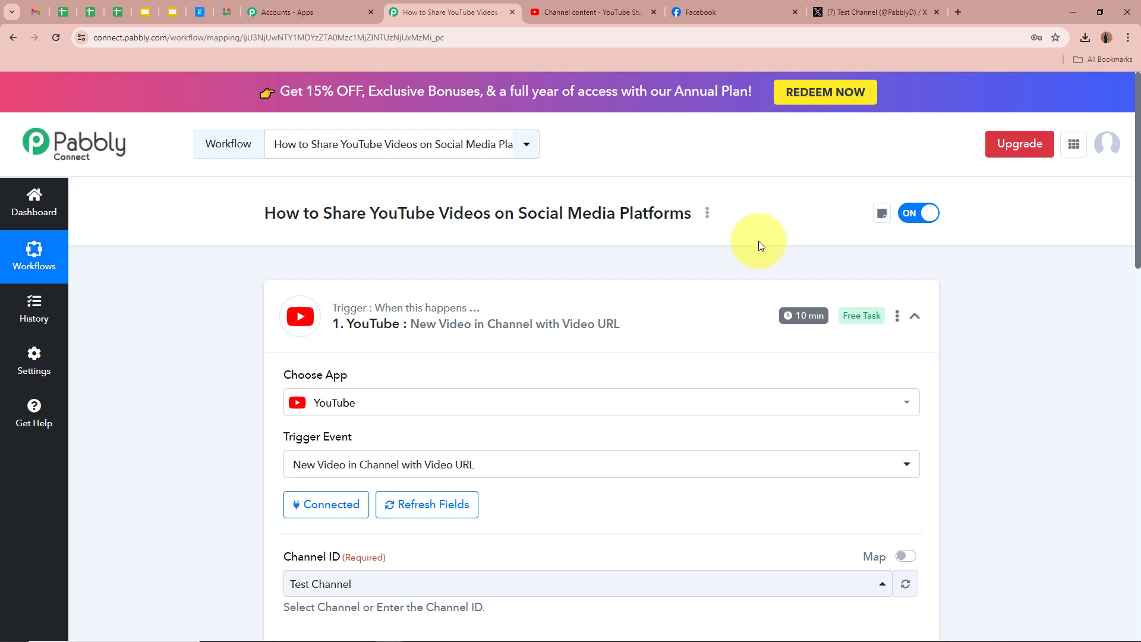
# Collapse the YouTube trigger and set the action step to Facebook Pages with the Create Page Post event.
pyautogui.click(914, 318)
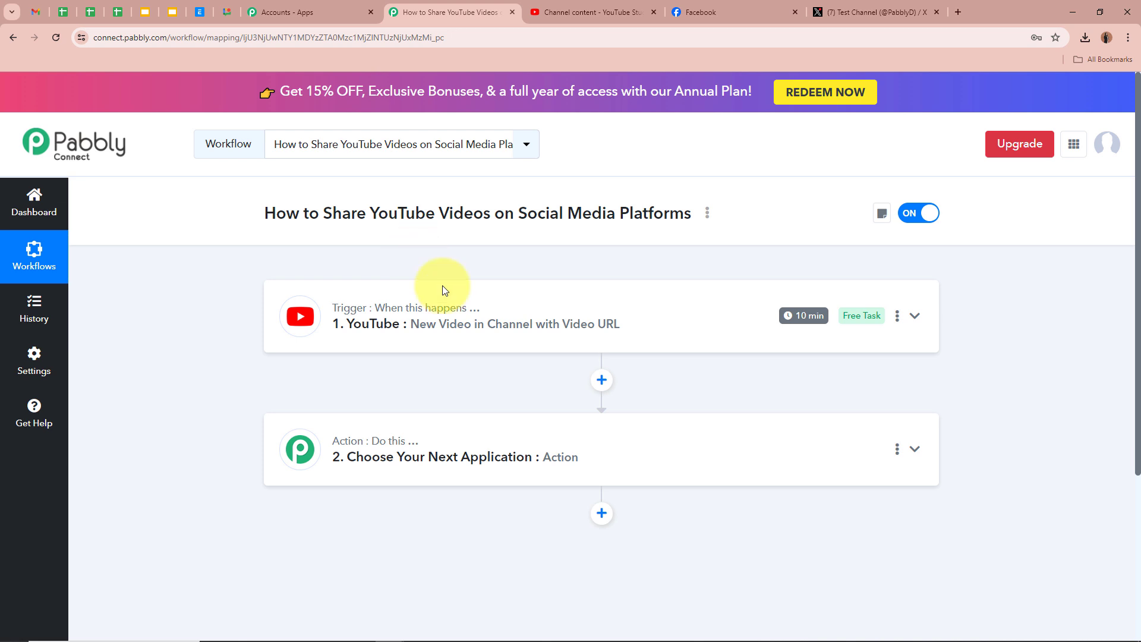
pyautogui.click(914, 448)
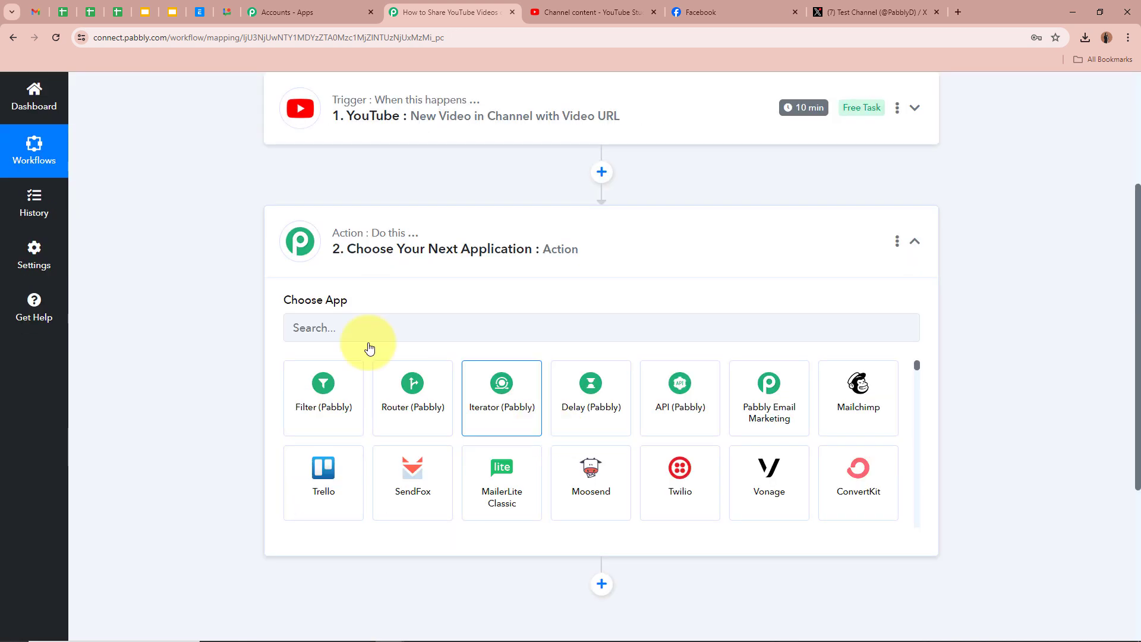
pyautogui.click(375, 330)
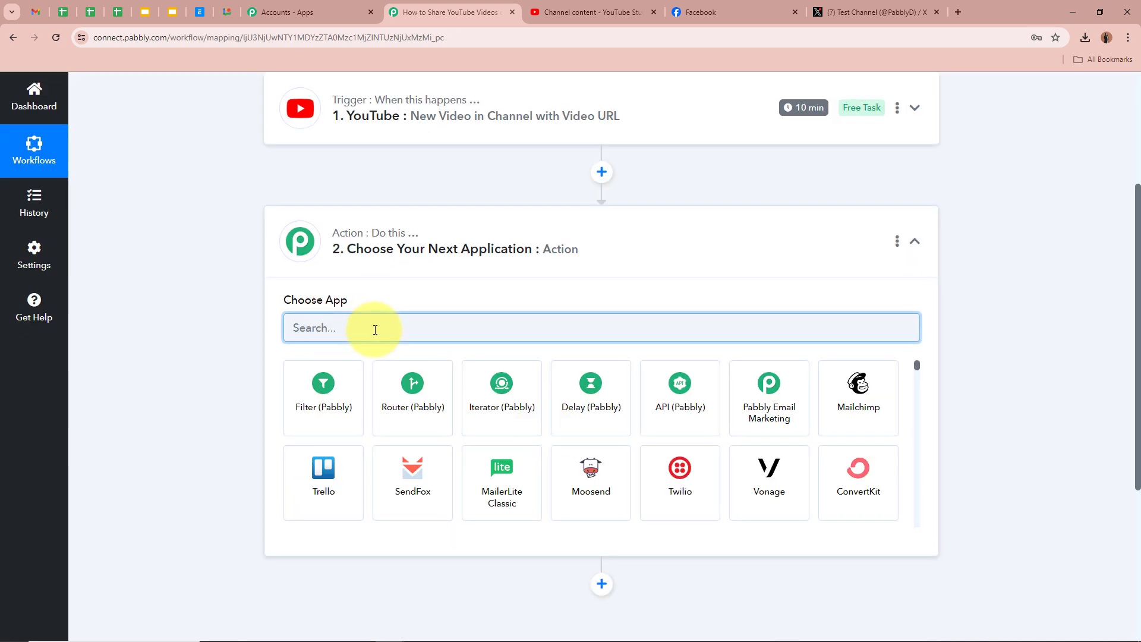
pyautogui.write('Fac')
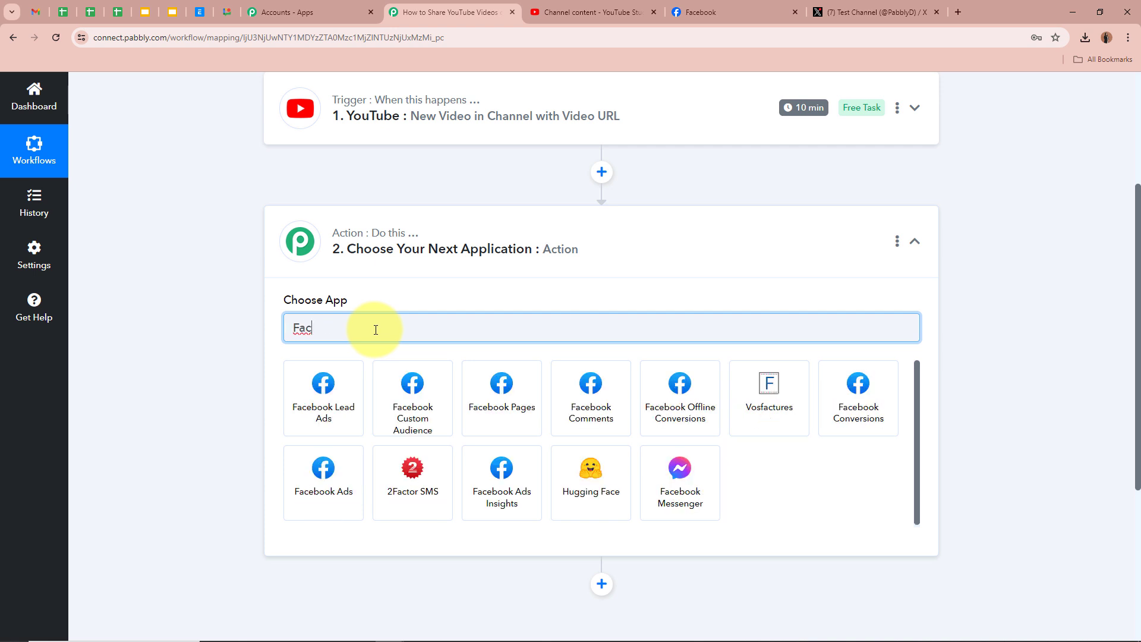
pyautogui.click(501, 388)
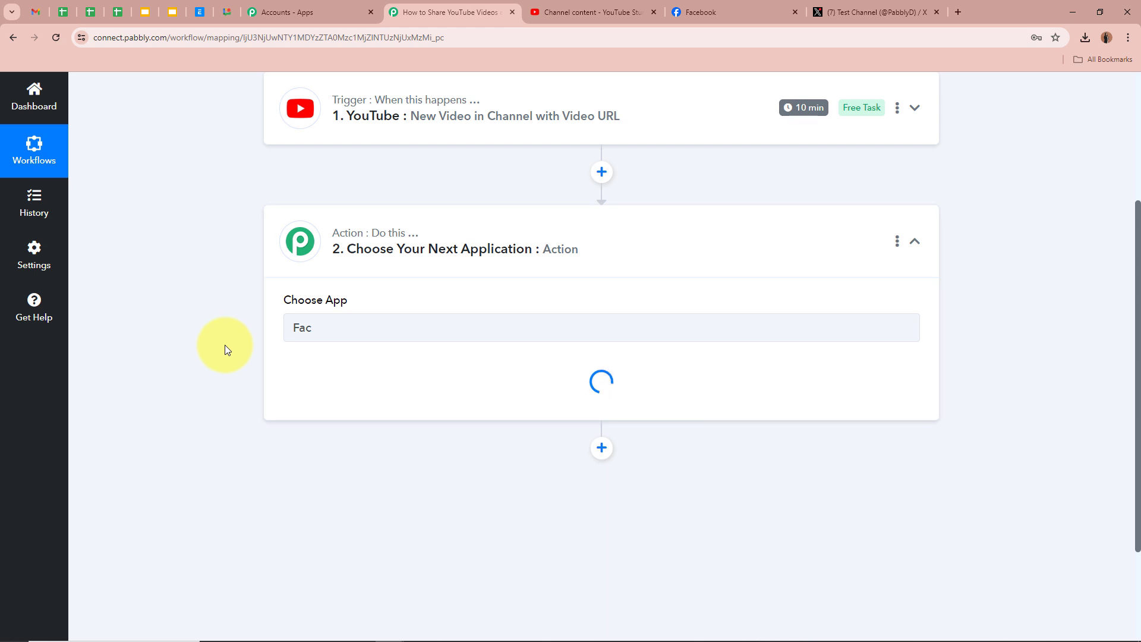
pyautogui.click(381, 399)
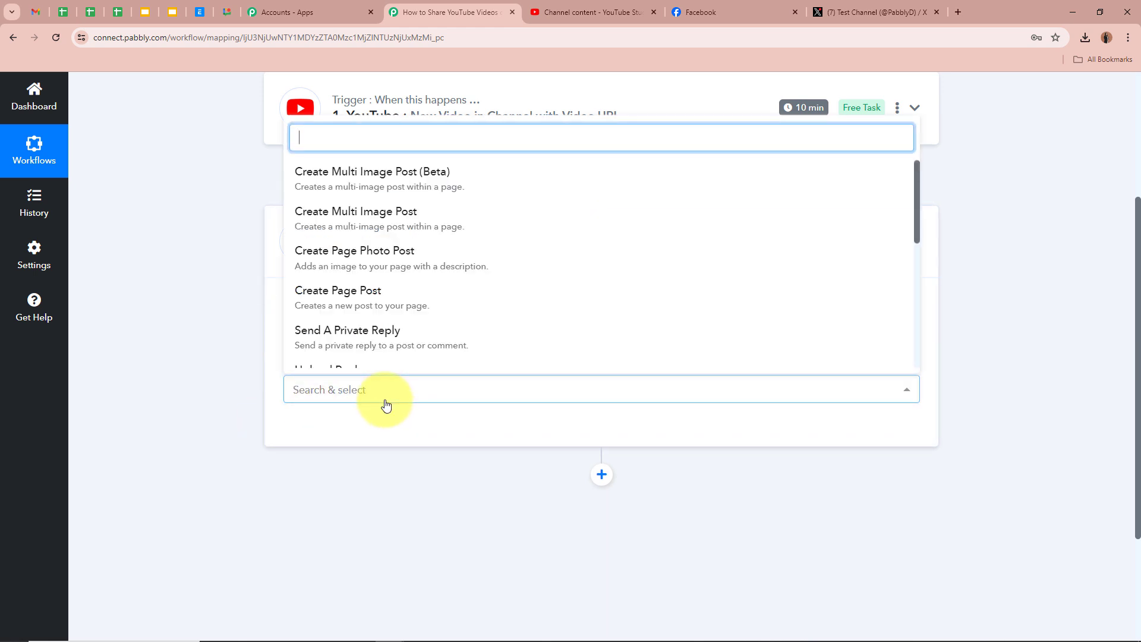
pyautogui.click(348, 300)
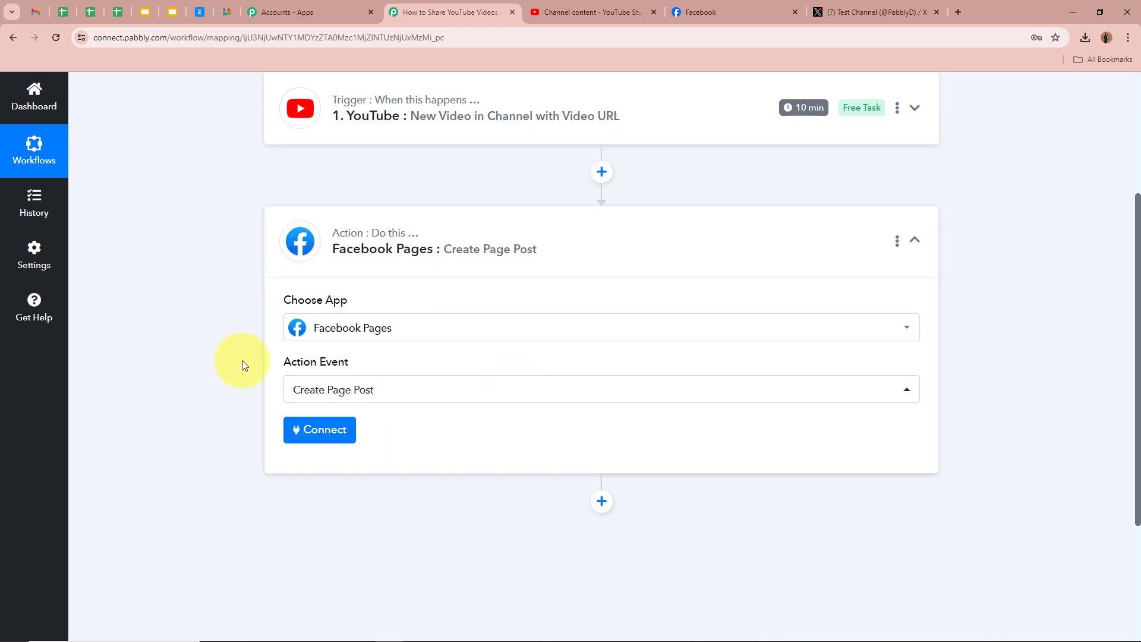
# Glance at the target Facebook page, and add and authorize a new Facebook Pages connection for the action.
pyautogui.click(710, 7)
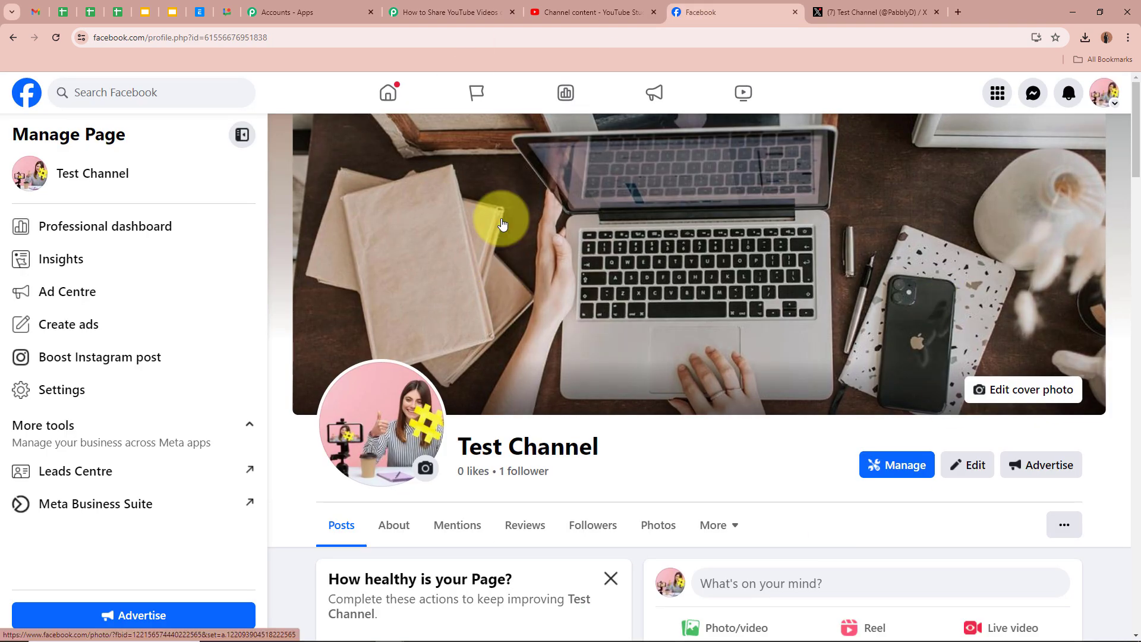
pyautogui.click(445, 5)
pyautogui.scroll(-3, 166, 309)
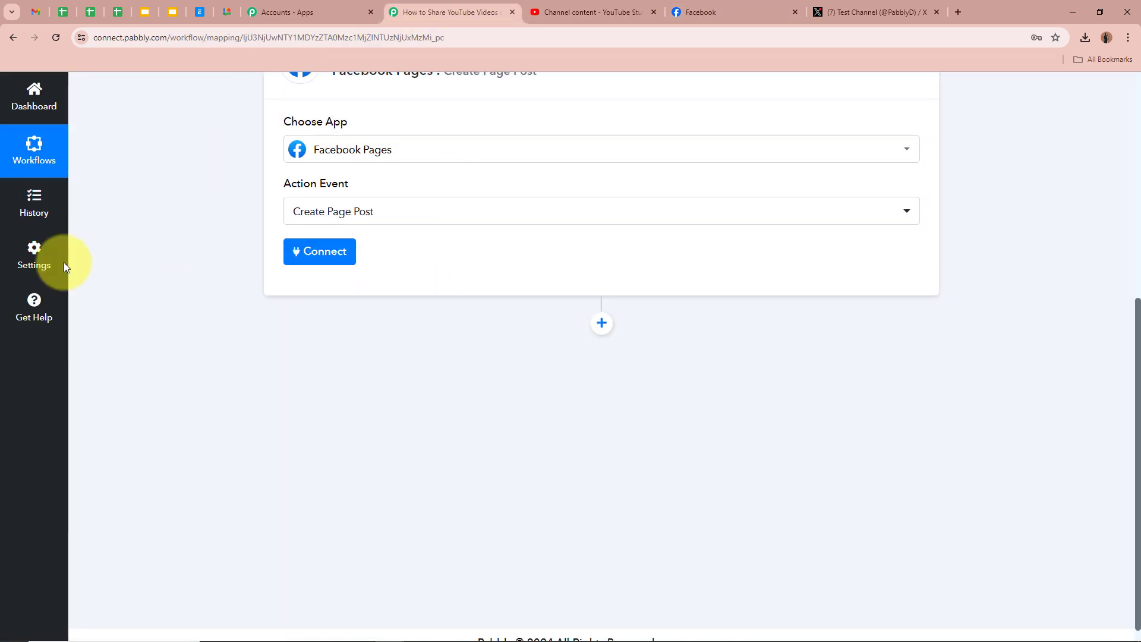
pyautogui.click(305, 255)
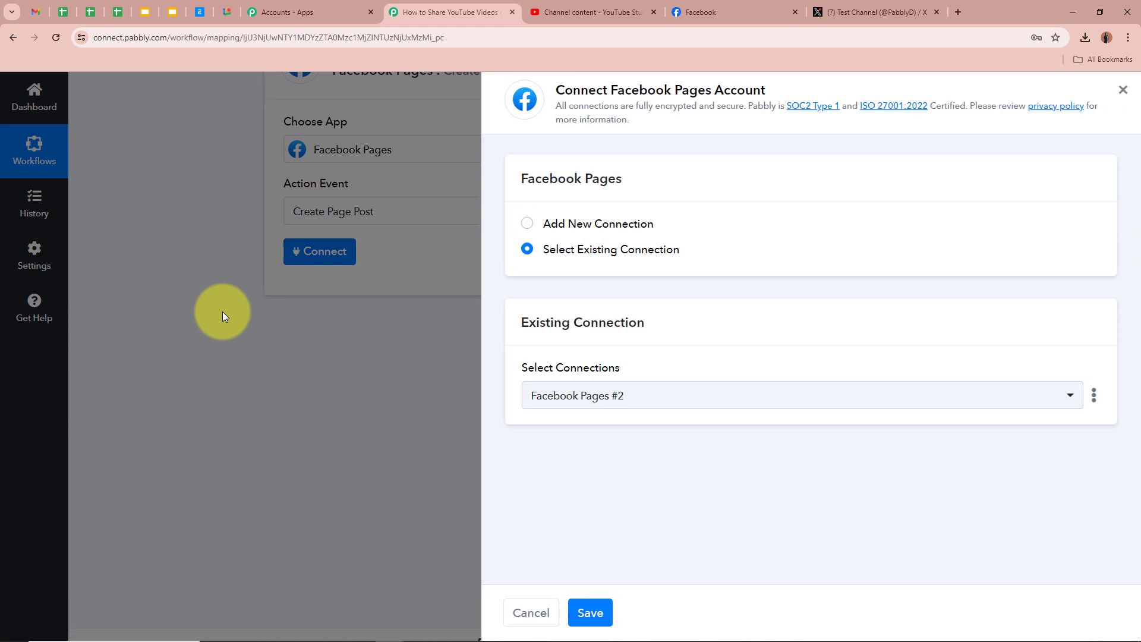
pyautogui.click(527, 224)
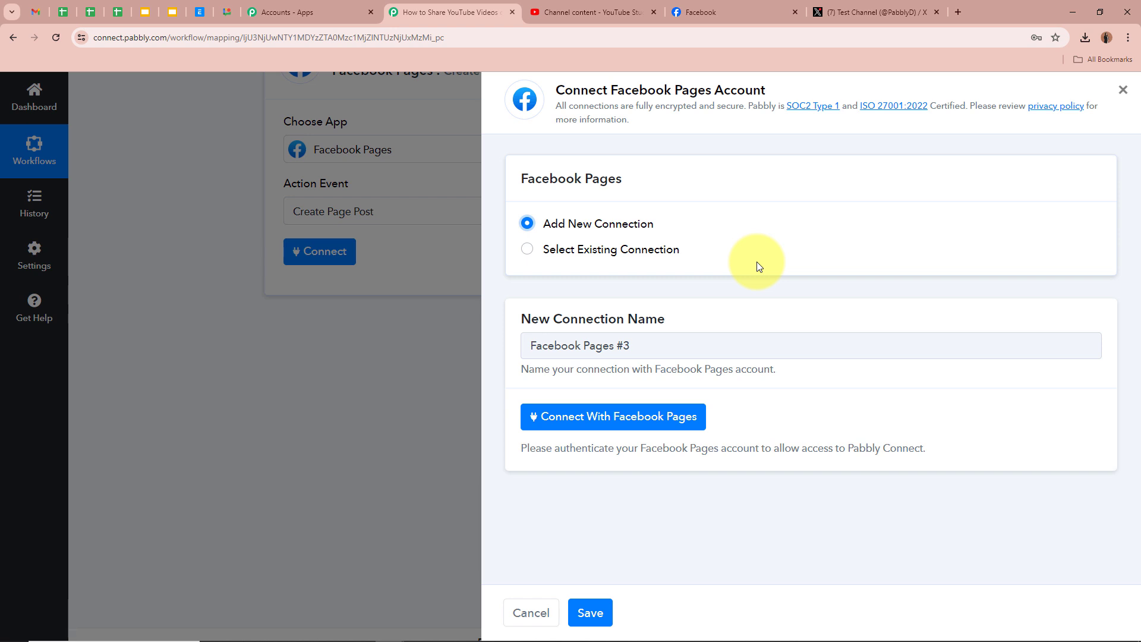
pyautogui.click(626, 418)
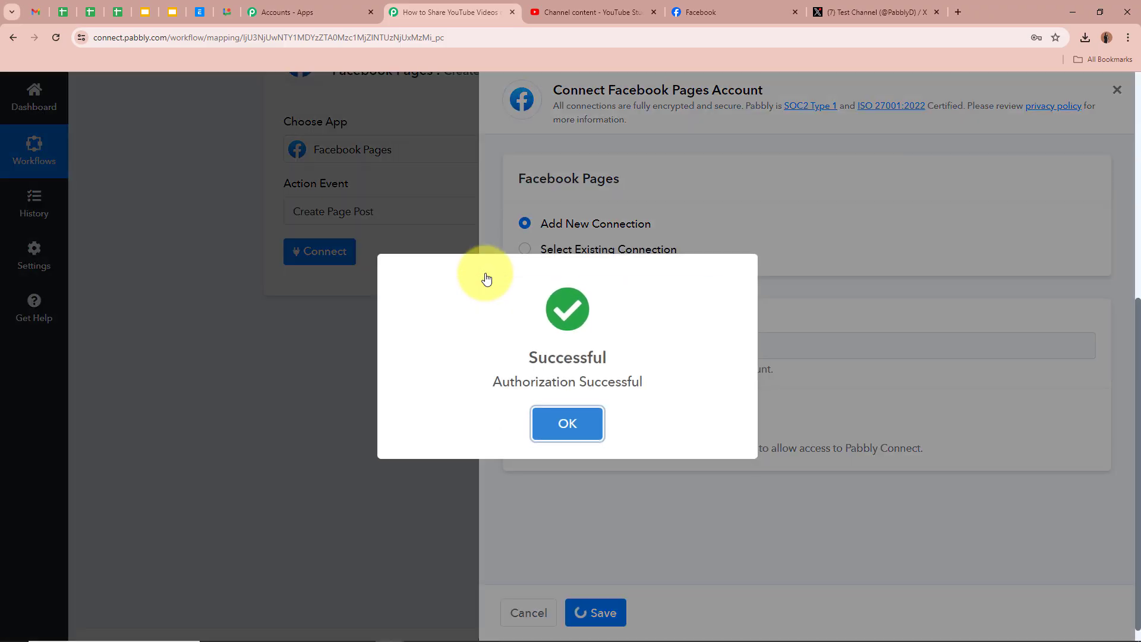
pyautogui.click(571, 427)
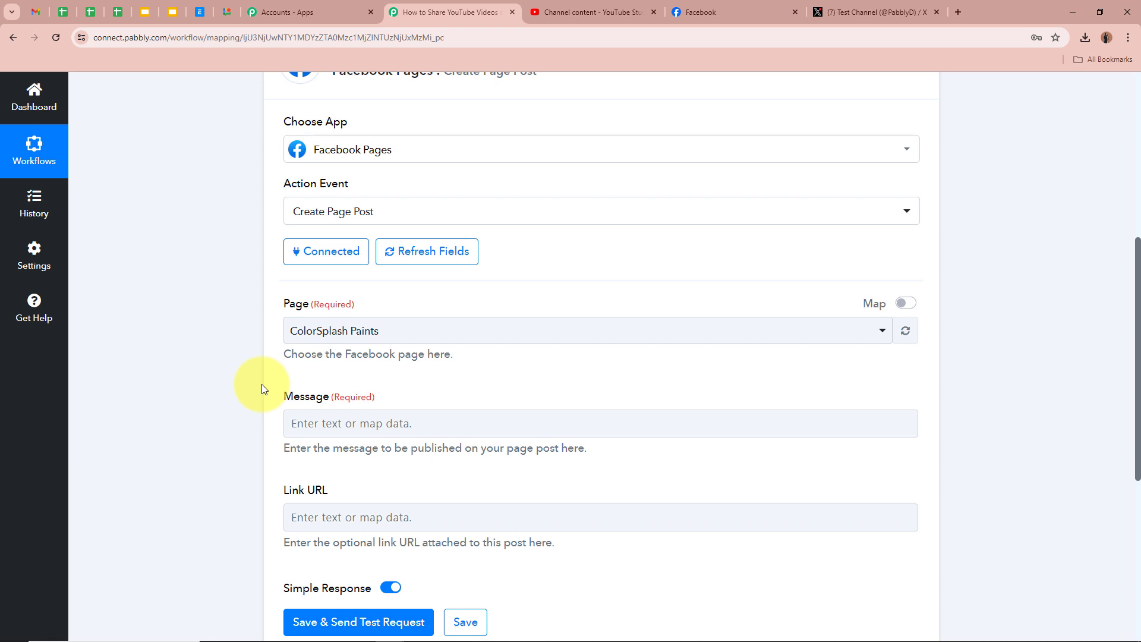
# Check the page name on Facebook and choose Test Channel as the page to post to in Pabbly Connect.
pyautogui.scroll(-1, 261, 383)
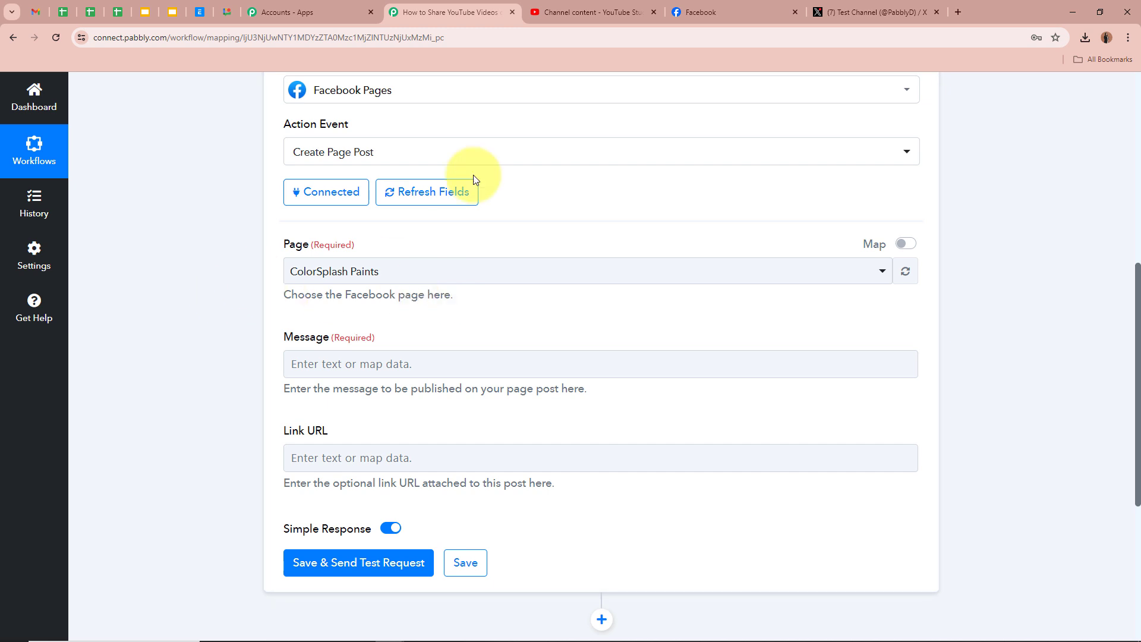
pyautogui.click(763, 13)
pyautogui.moveTo(434, 434); pyautogui.dragTo(675, 454)
pyautogui.click(675, 453)
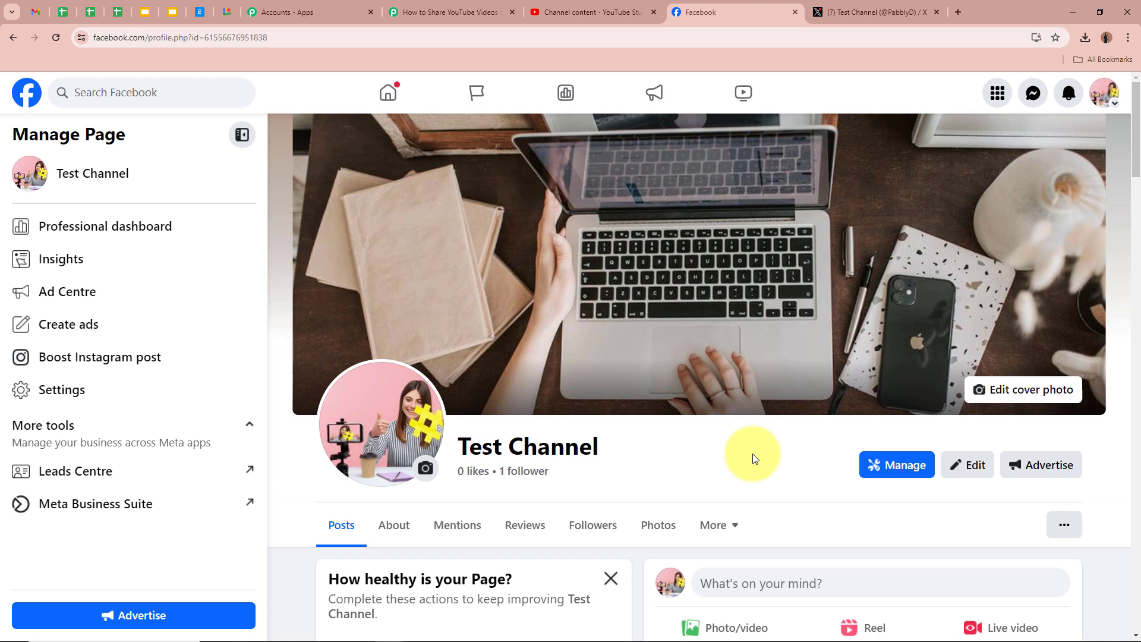
pyautogui.click(477, 11)
pyautogui.click(408, 278)
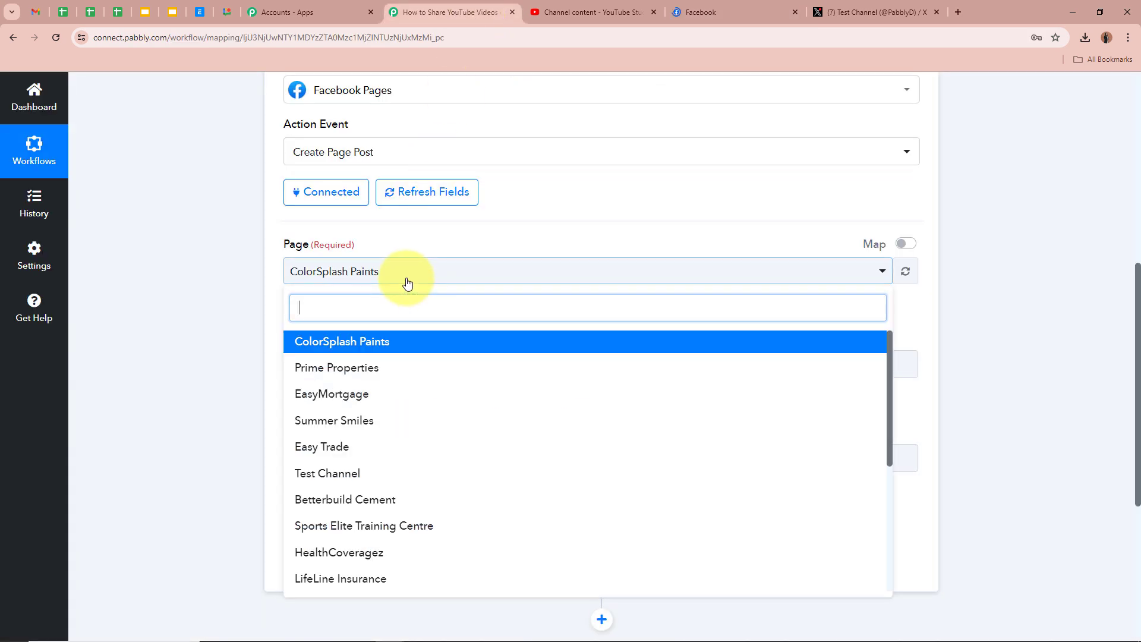
pyautogui.click(408, 474)
pyautogui.click(169, 380)
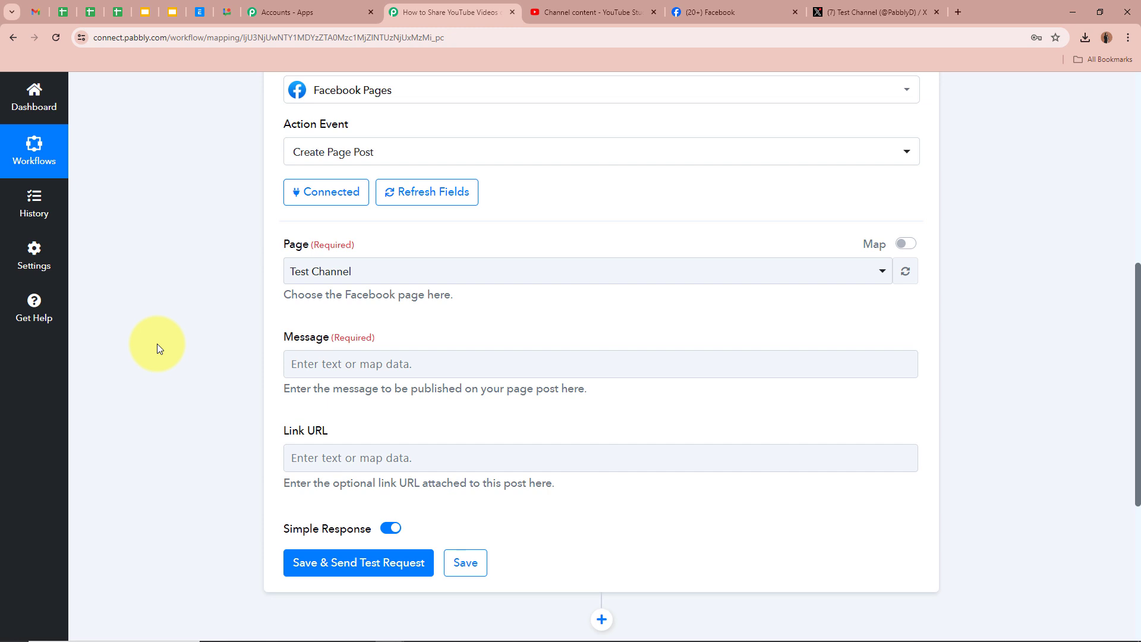
# Map the Res1 Snippet Title from the YouTube trigger into the Facebook post's Message field.
pyautogui.scroll(8, 223, 325)
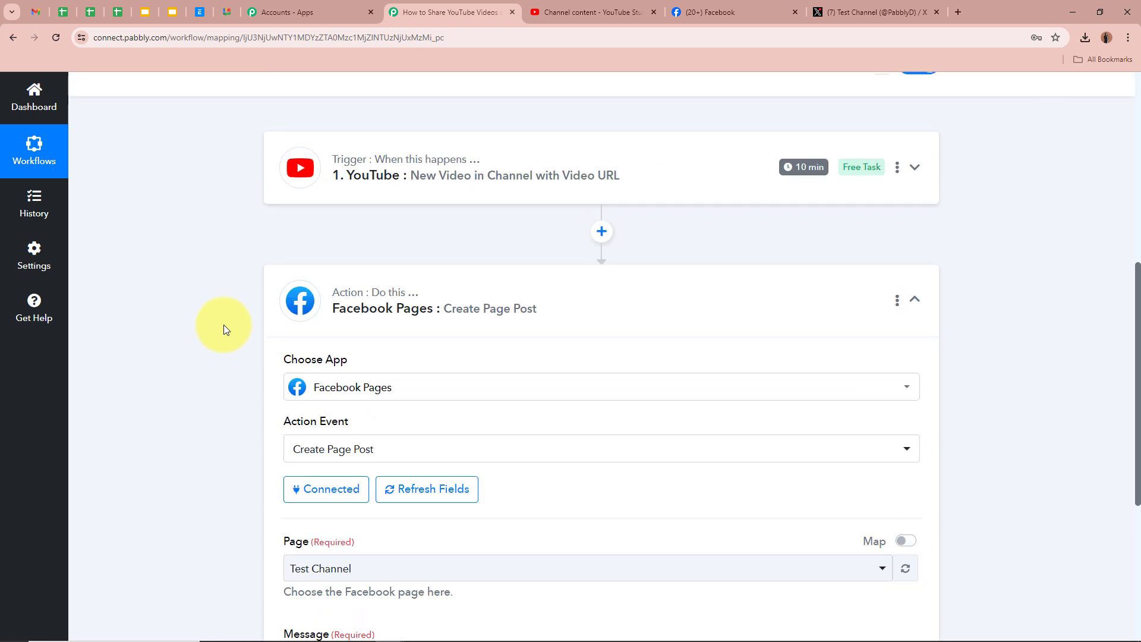
pyautogui.scroll(-8, 145, 369)
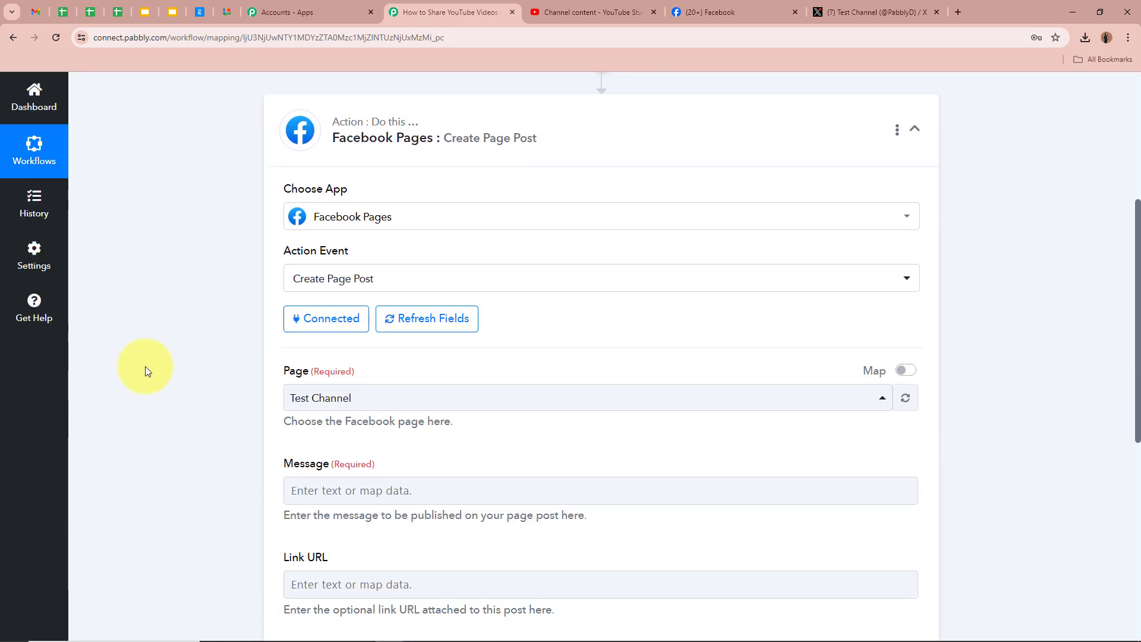
pyautogui.click(392, 341)
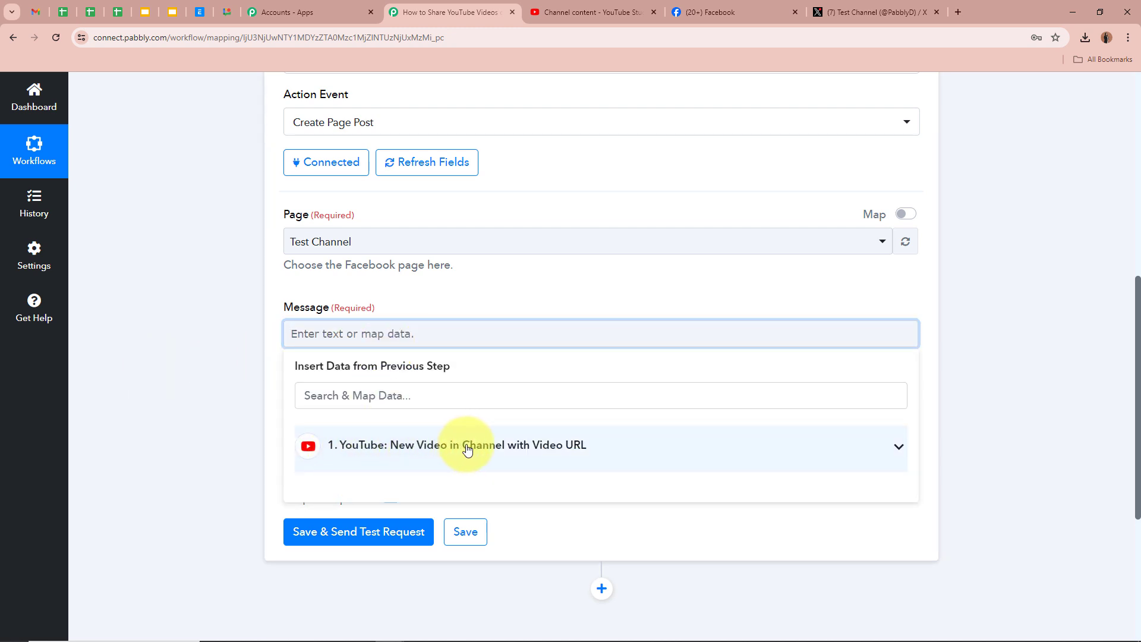
pyautogui.scroll(7, 562, 447)
pyautogui.scroll(-8, 243, 302)
pyautogui.click(573, 400)
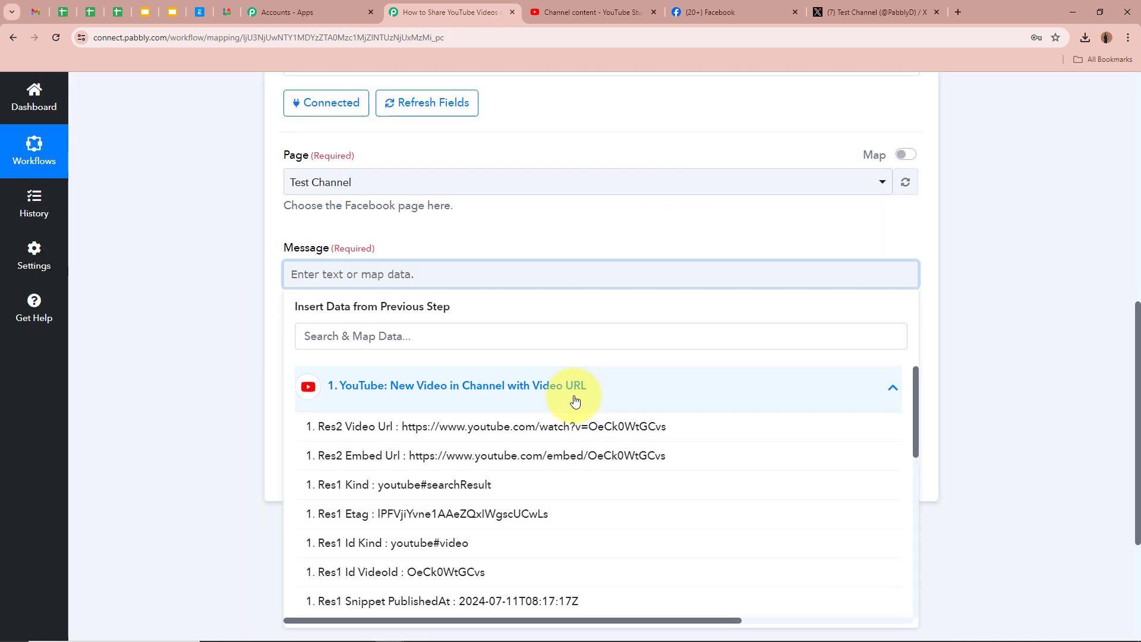
pyautogui.scroll(-3, 524, 572)
pyautogui.scroll(3, 522, 574)
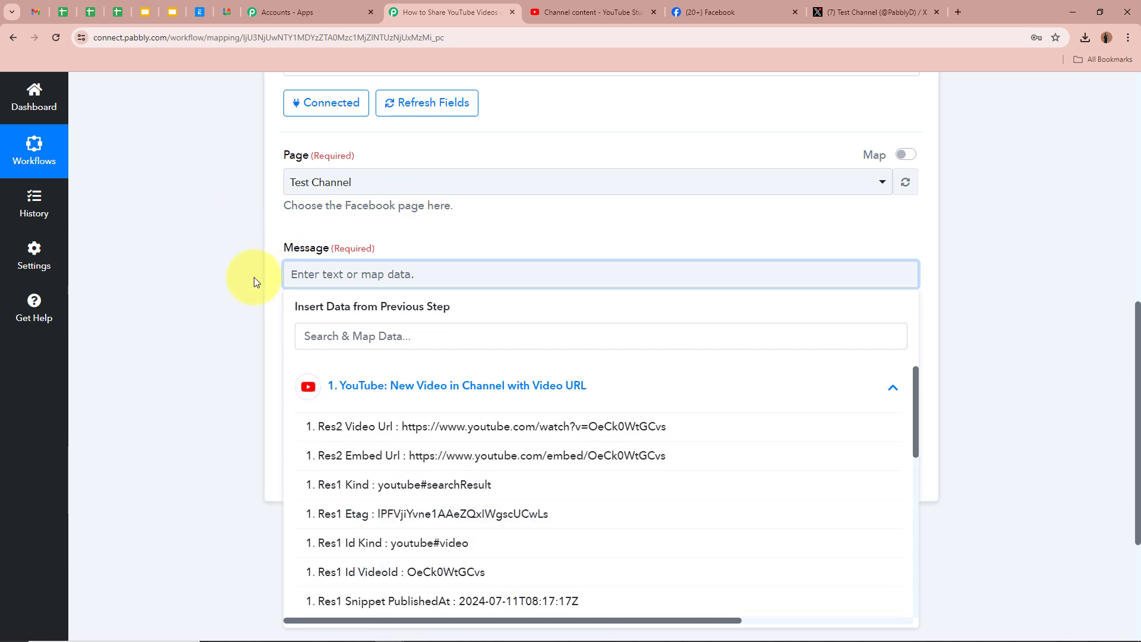
pyautogui.scroll(-3, 261, 249)
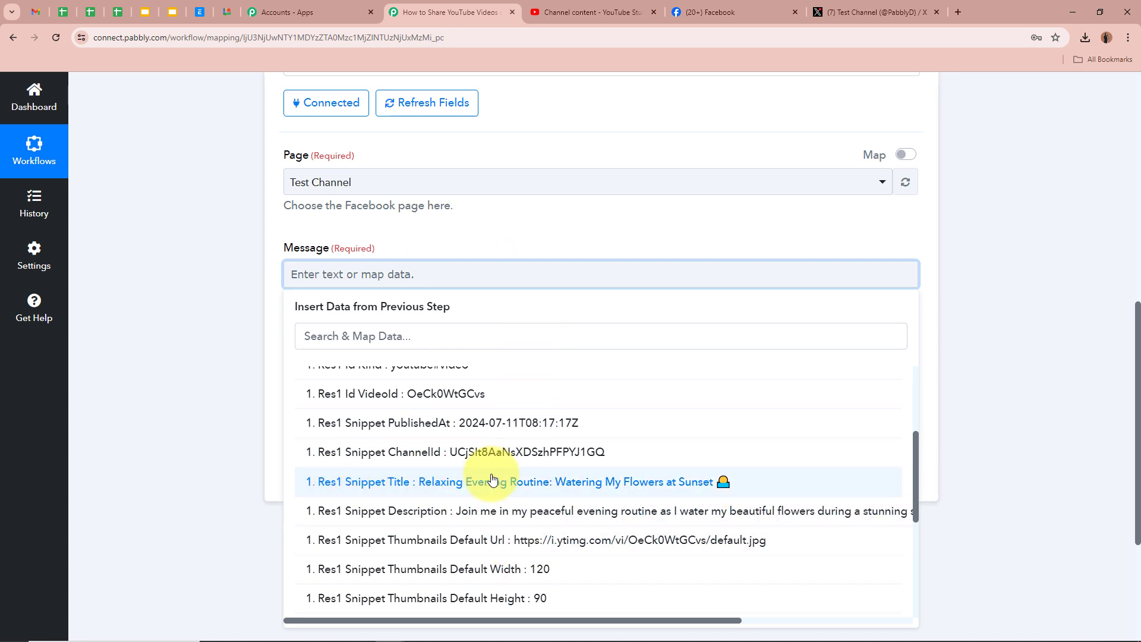
pyautogui.click(768, 485)
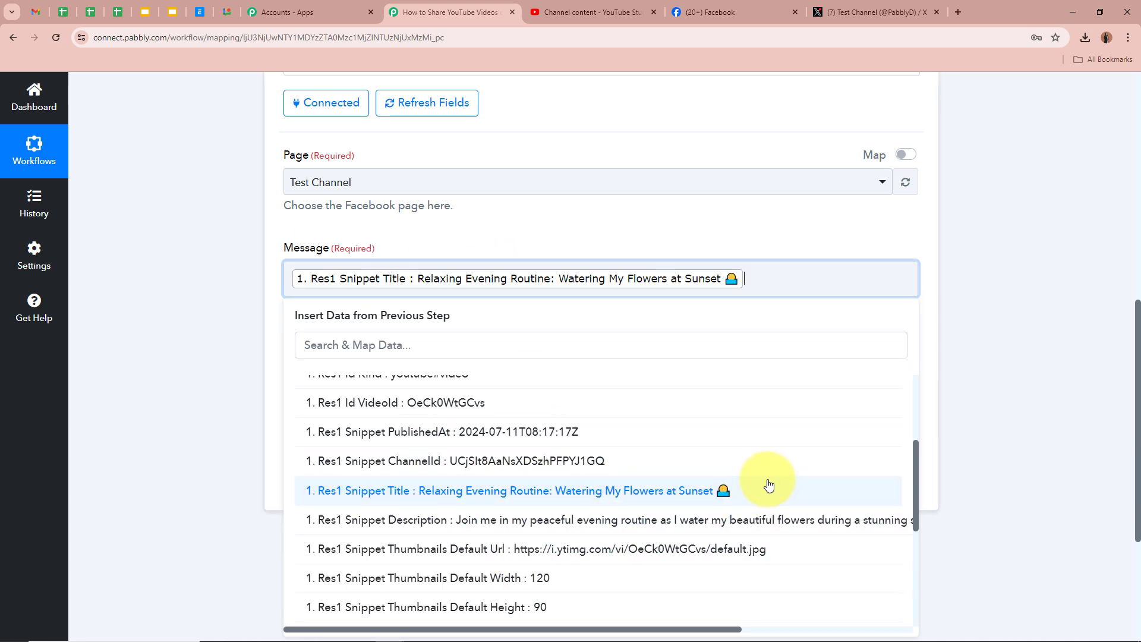
pyautogui.click(268, 224)
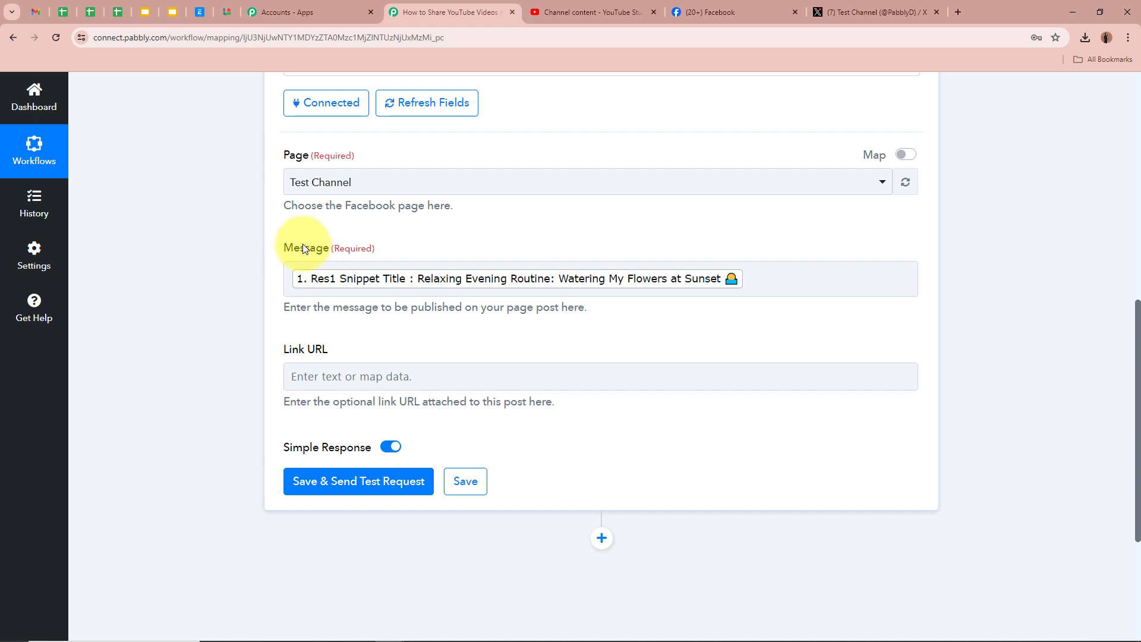
# Map the Res2 Video Url from the YouTube trigger into the Facebook post's Link URL field.
pyautogui.scroll(7, 257, 294)
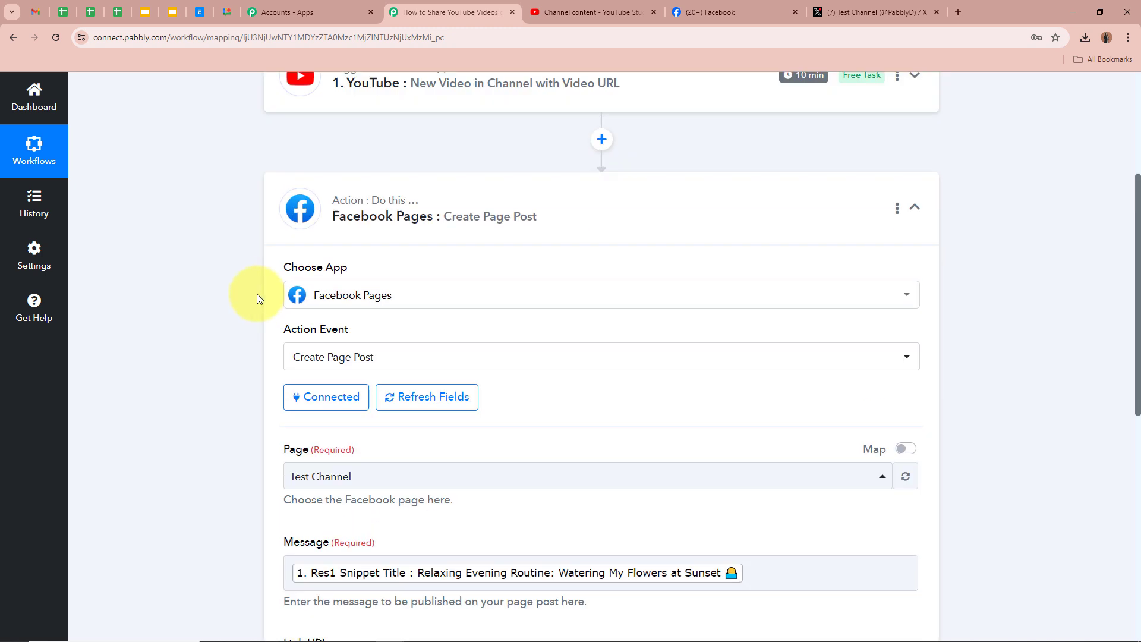
pyautogui.scroll(-9, 259, 254)
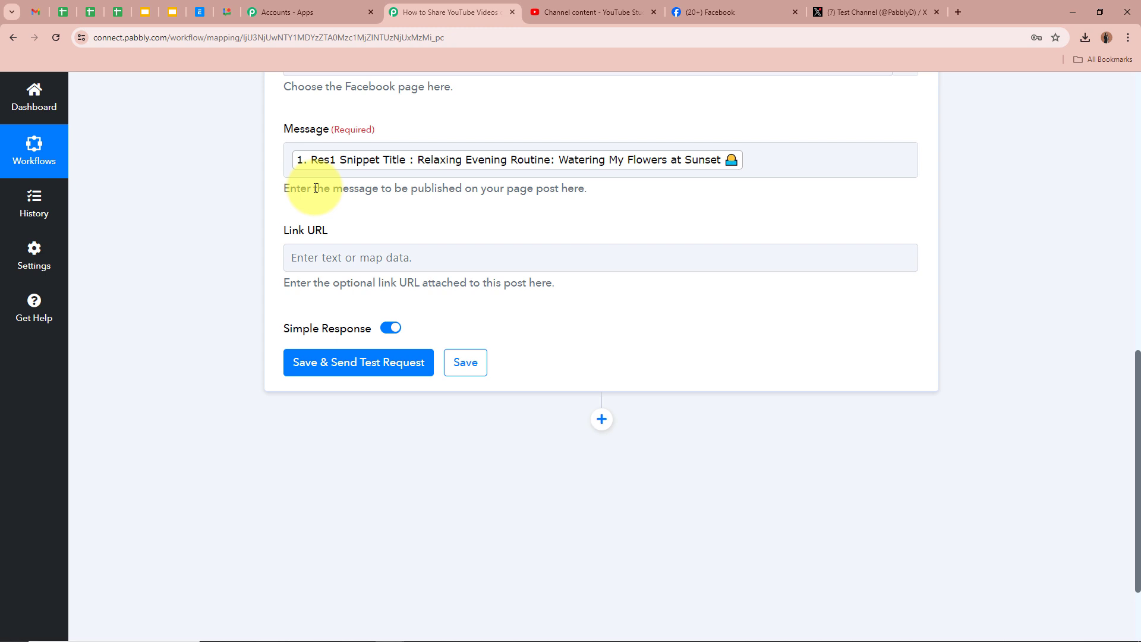
pyautogui.click(390, 266)
pyautogui.click(533, 366)
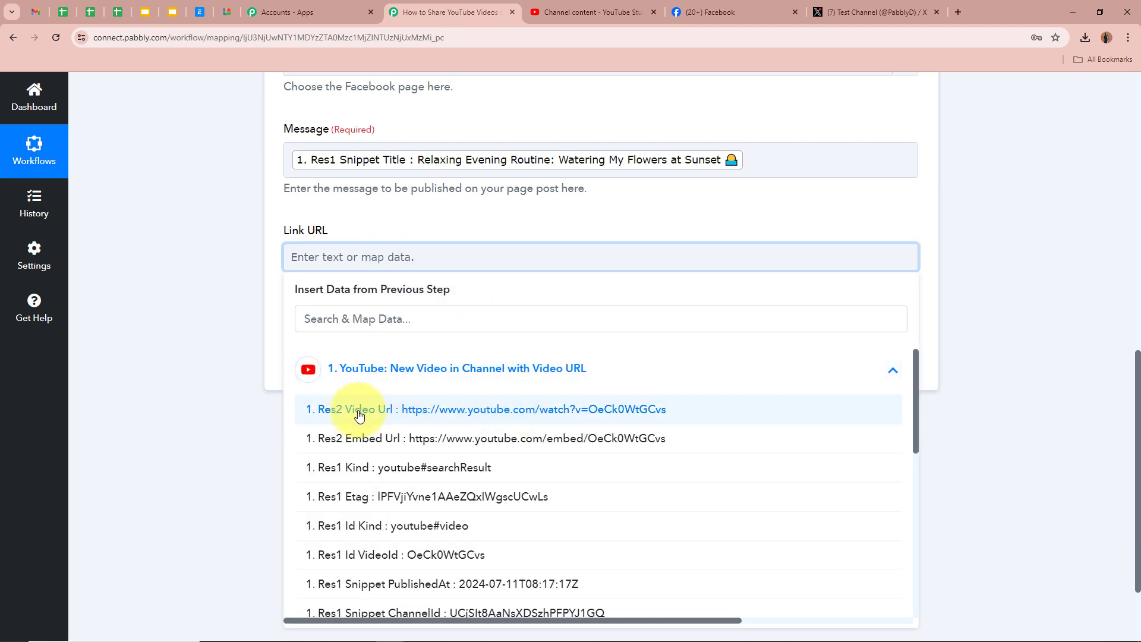
pyautogui.click(503, 418)
pyautogui.click(191, 300)
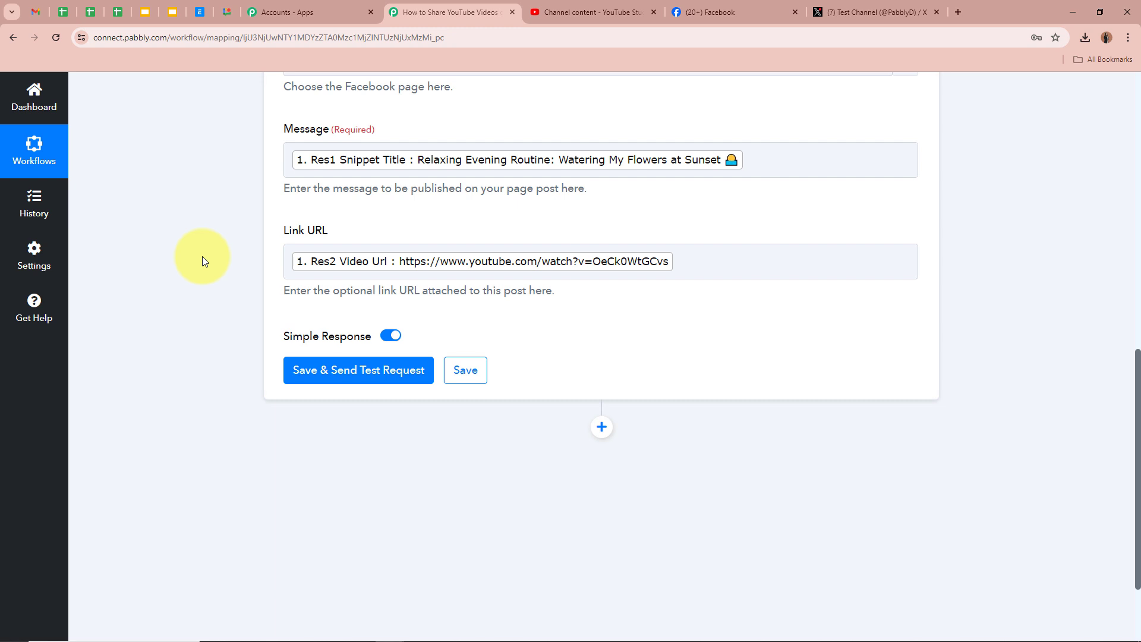
# Save the Facebook Pages action and send a test request to publish the page post.
pyautogui.scroll(5, 202, 255)
pyautogui.scroll(-7, 202, 255)
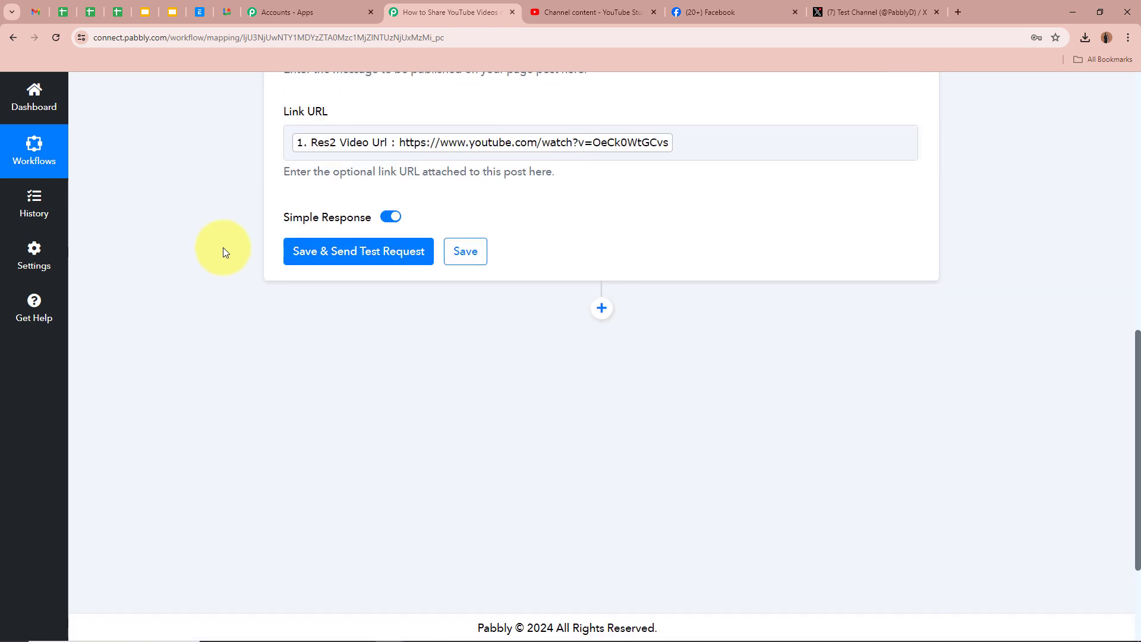
pyautogui.click(400, 251)
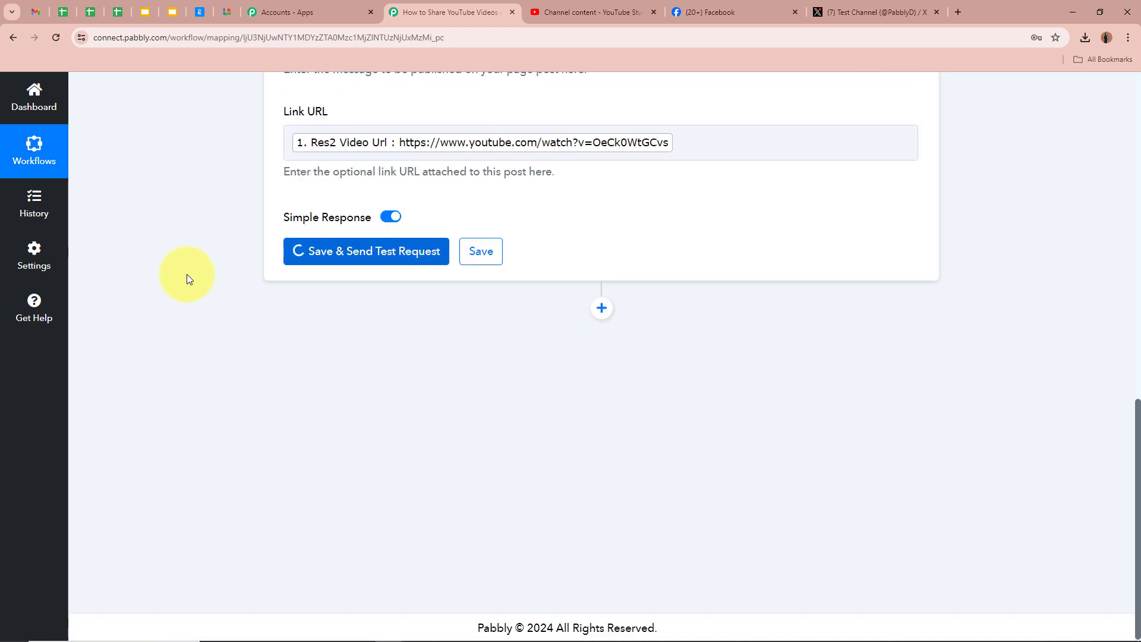
pyautogui.scroll(-1, 187, 274)
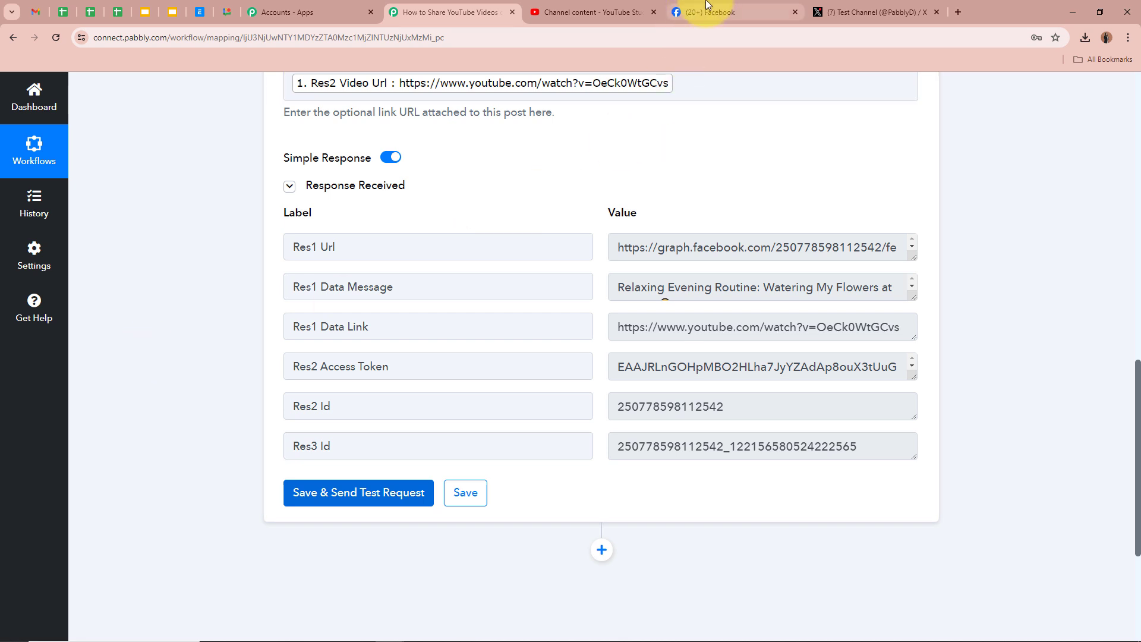
# Reload the Test Channel page on Facebook, check the newest post's title and preview, and test its YouTube video link.
pyautogui.click(707, 8)
pyautogui.click(56, 38)
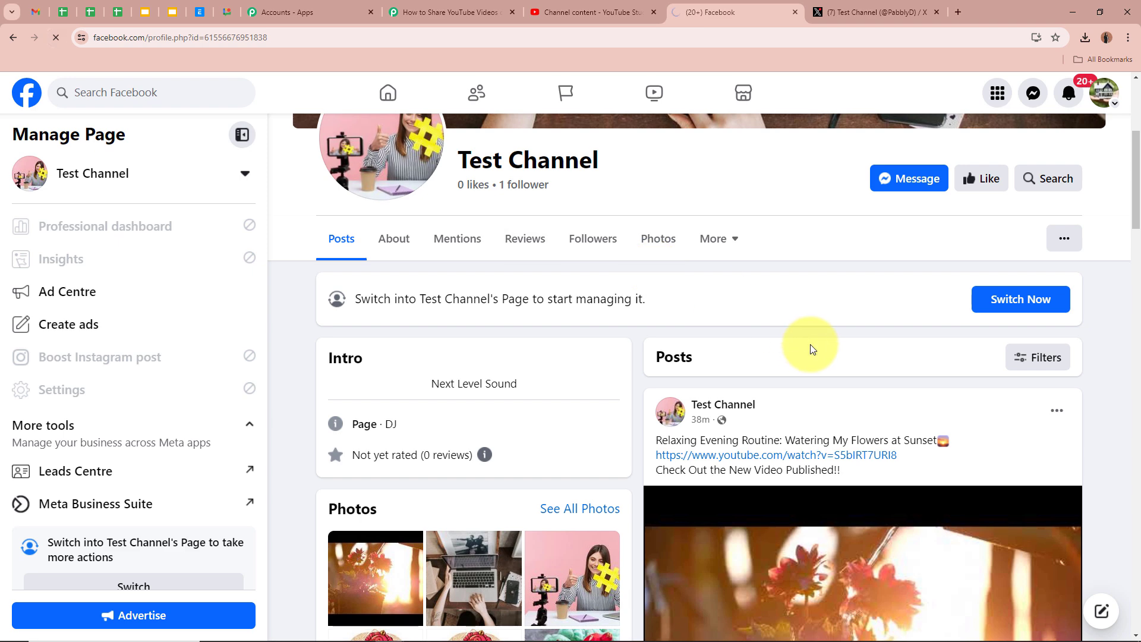
pyautogui.scroll(-5, 858, 484)
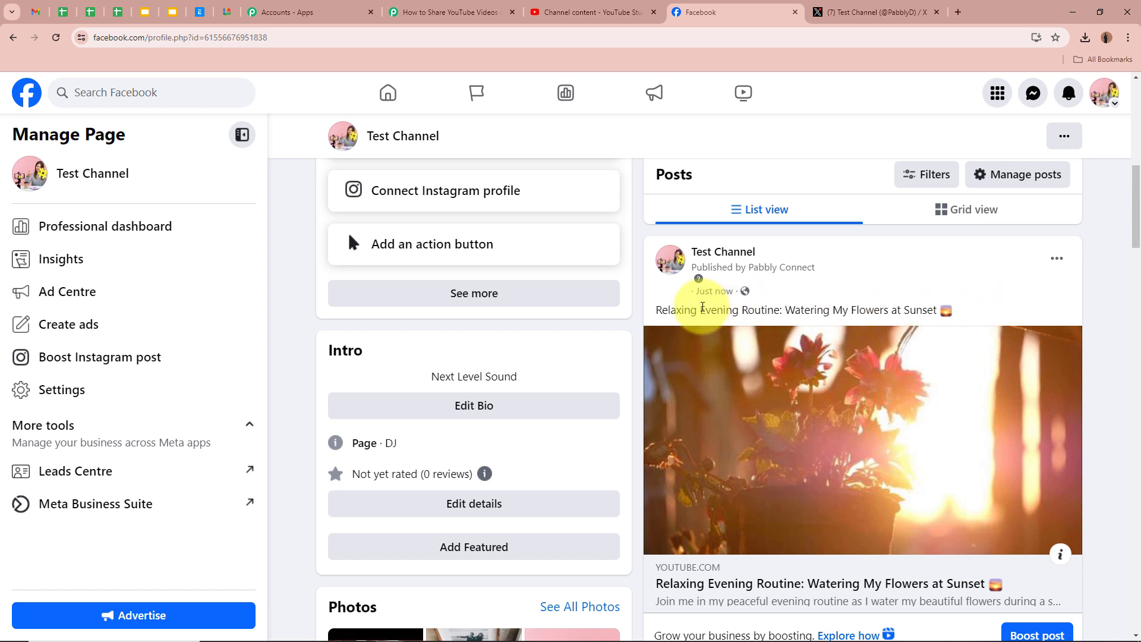
pyautogui.moveTo(658, 311); pyautogui.dragTo(933, 311)
pyautogui.scroll(-2, 933, 311)
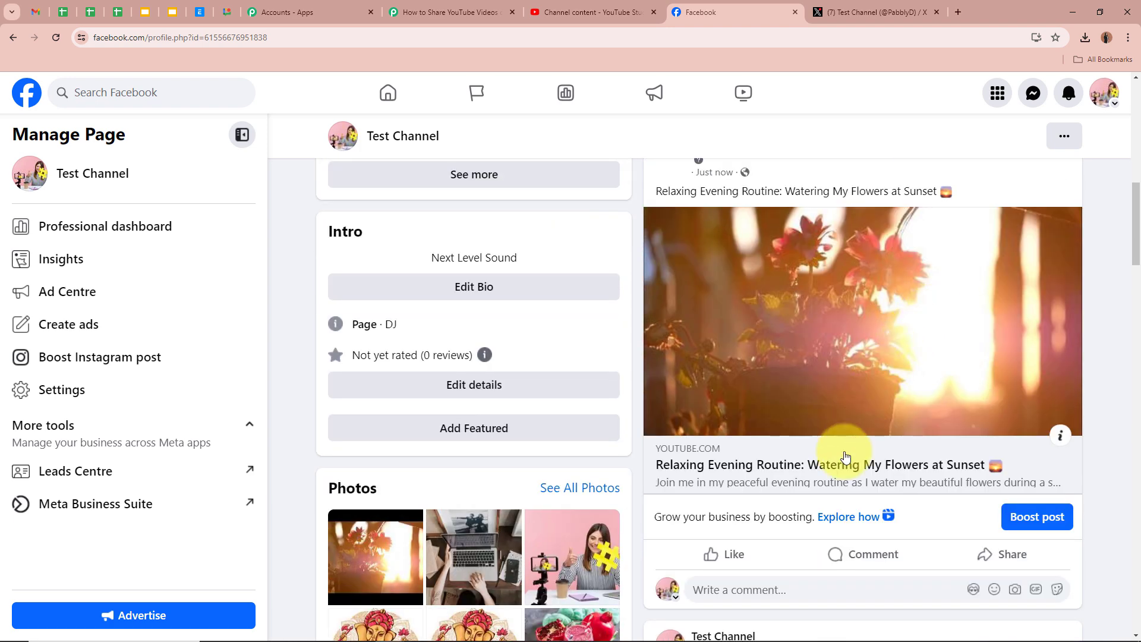
pyautogui.click(832, 467)
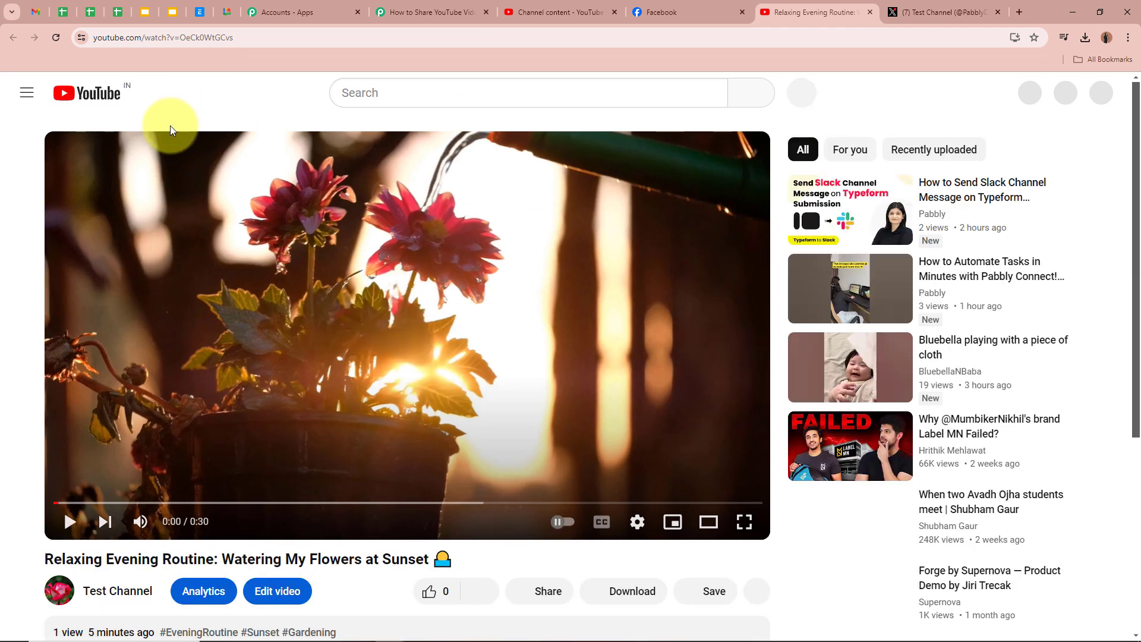
pyautogui.click(871, 12)
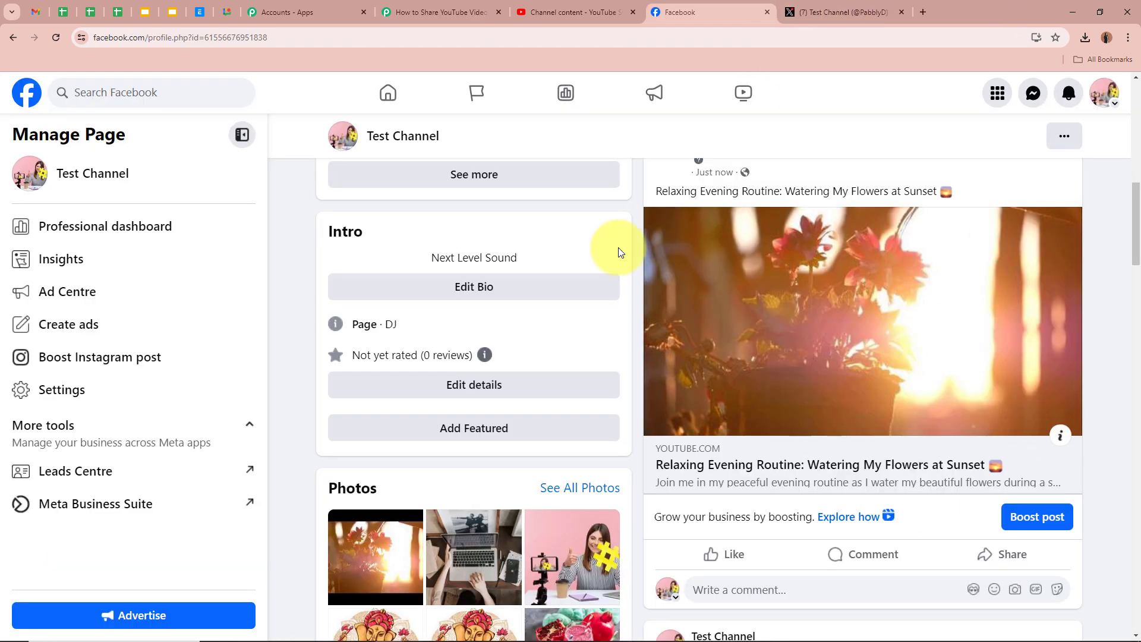
pyautogui.scroll(1, 1137, 443)
pyautogui.scroll(10, 1137, 443)
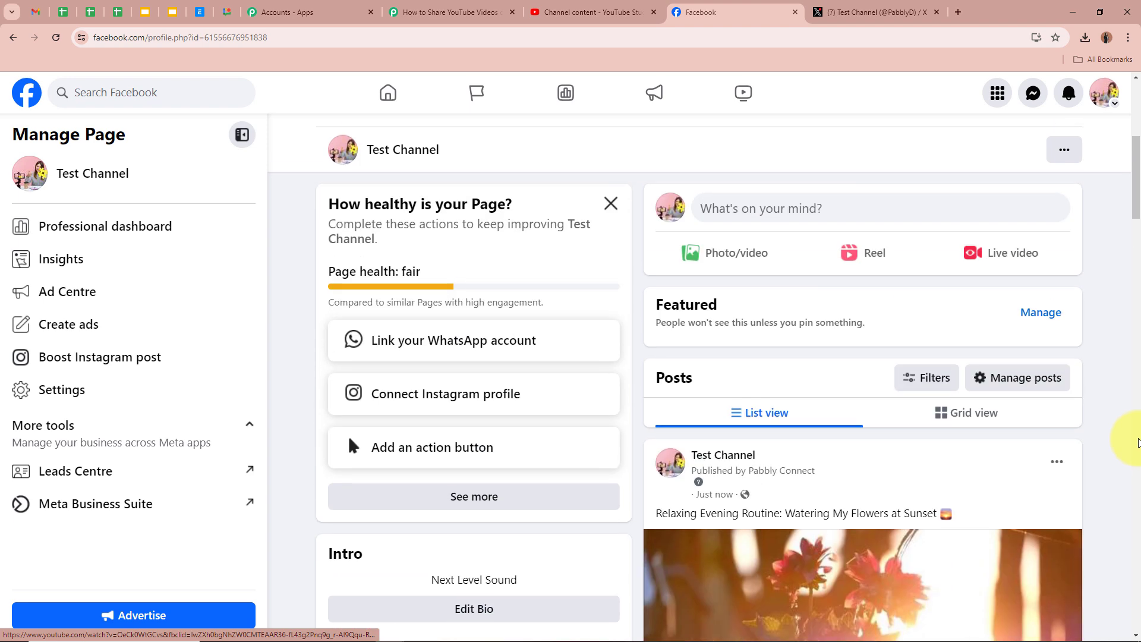
# Return to the Pabbly Connect workflow and collapse the Facebook Pages action step.
pyautogui.click(459, 13)
pyautogui.scroll(15, 262, 297)
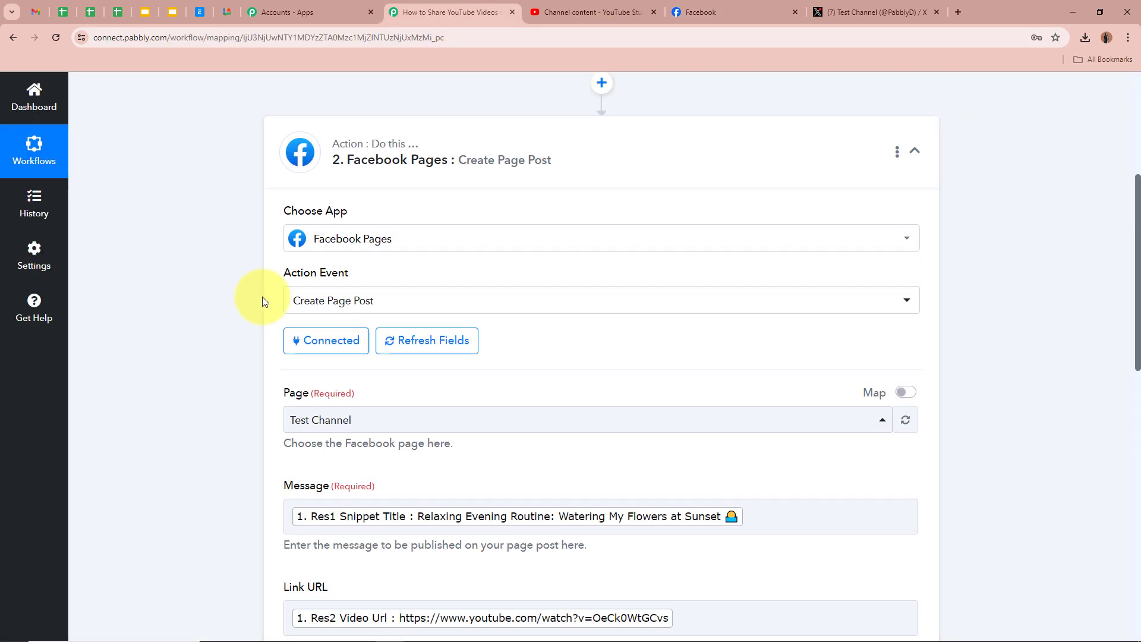
pyautogui.click(769, 343)
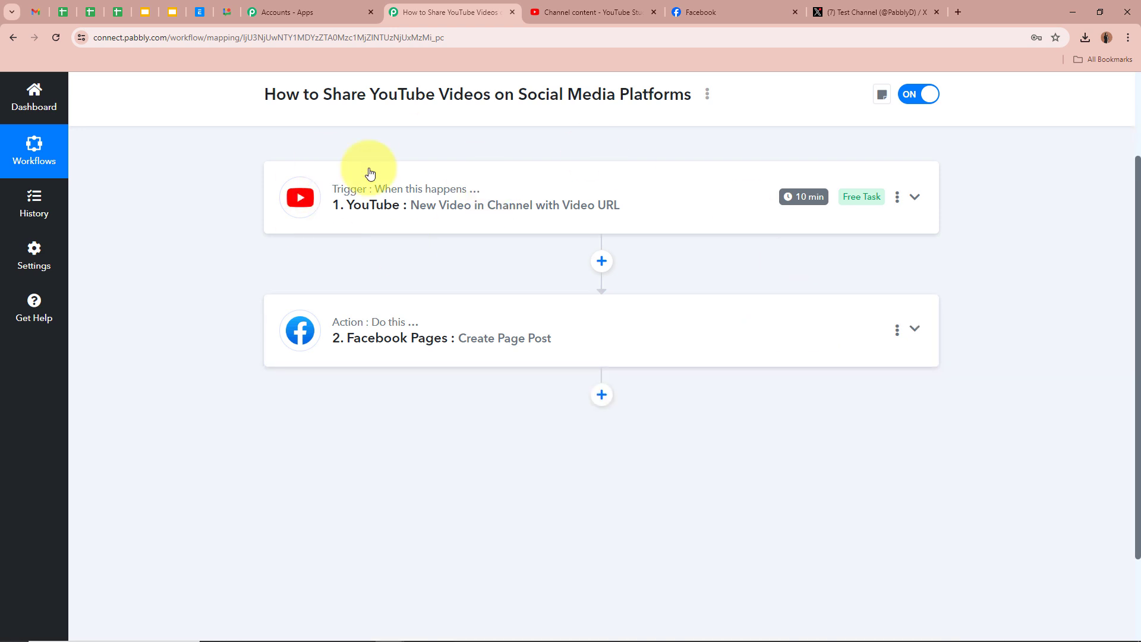
pyautogui.scroll(3, 208, 225)
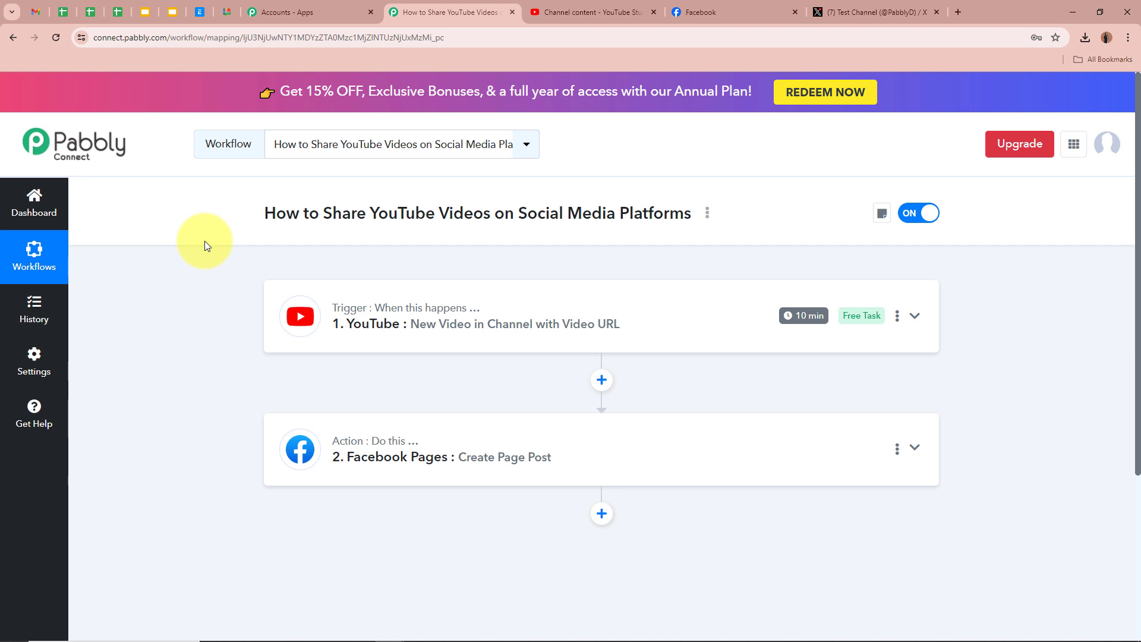
# Add another action step after Facebook Pages using X (Formerly Twitter) with the Create Tweet event.
pyautogui.click(601, 513)
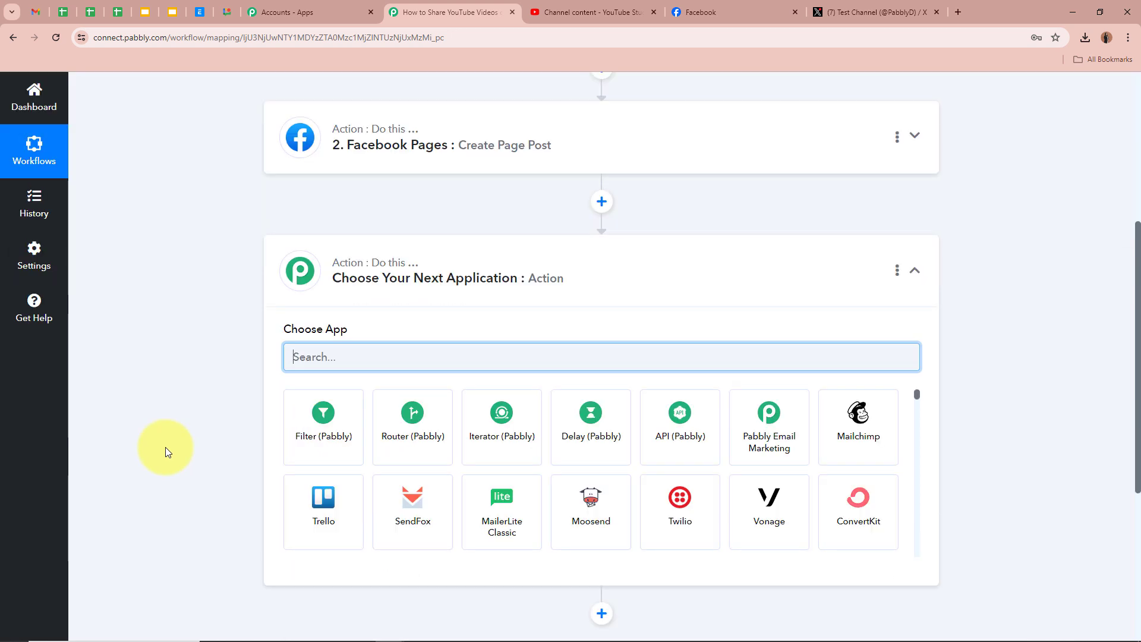
pyautogui.write('X')
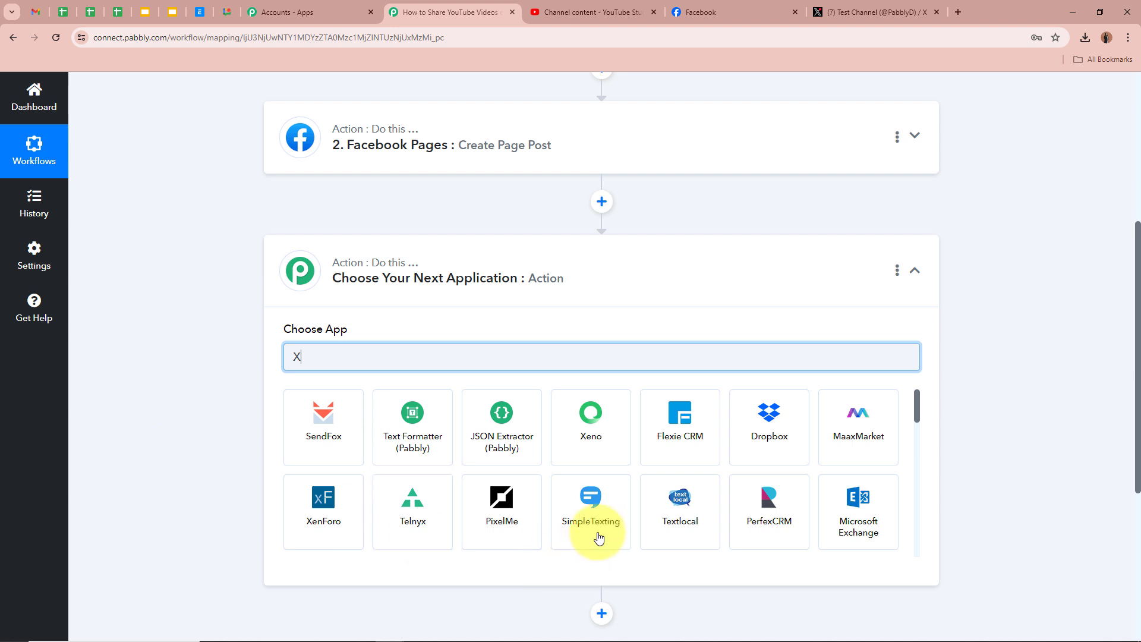
pyautogui.scroll(-10, 644, 468)
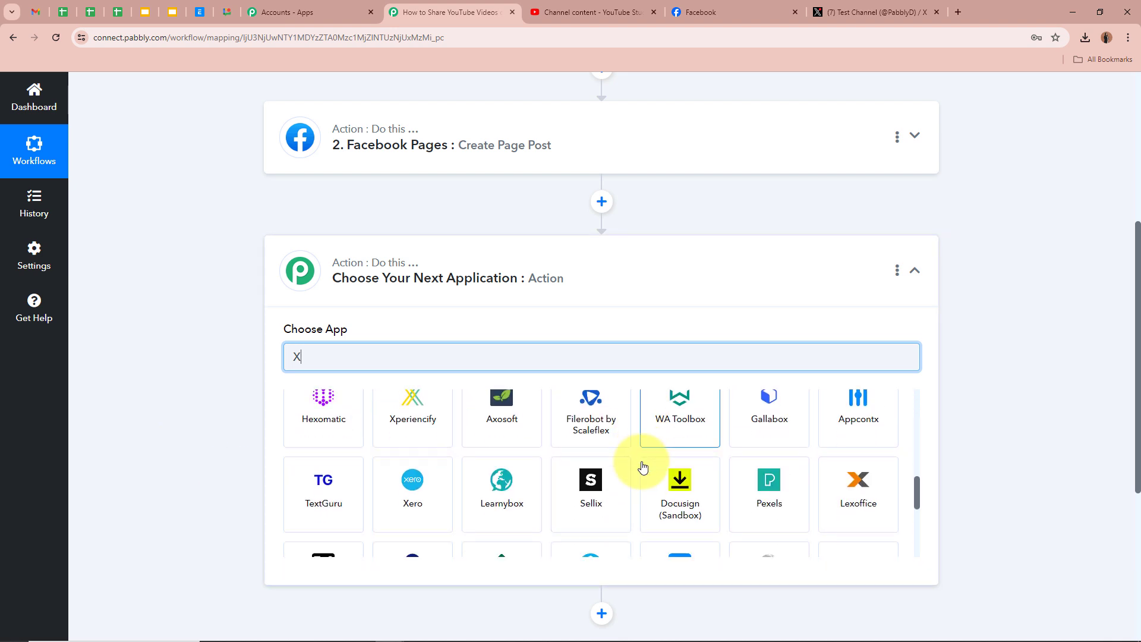
pyautogui.click(288, 523)
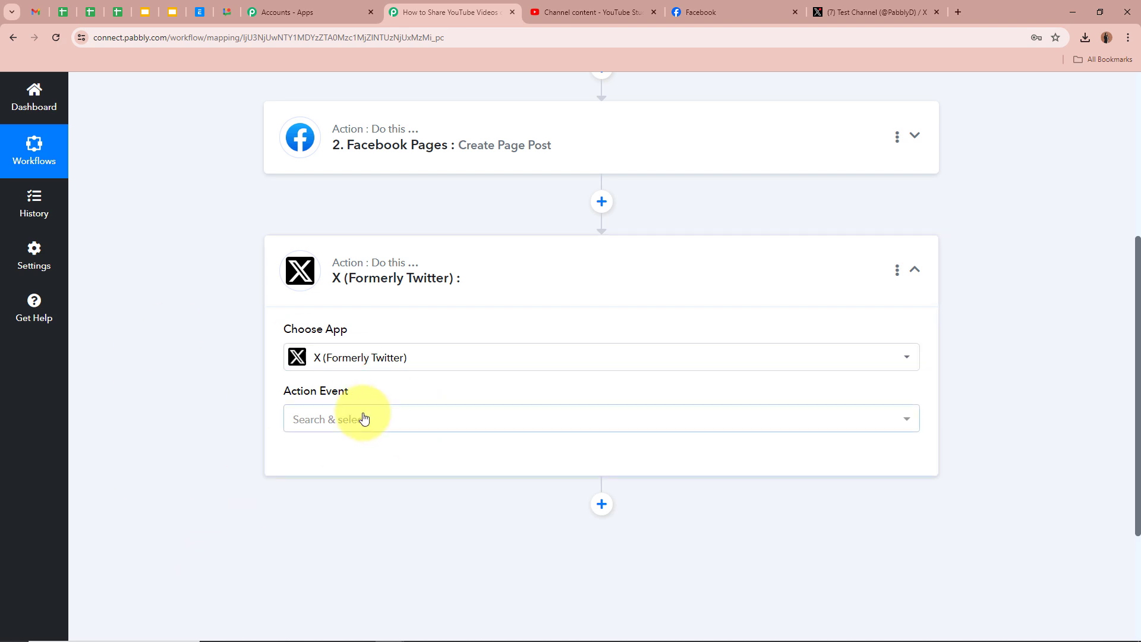
pyautogui.click(364, 419)
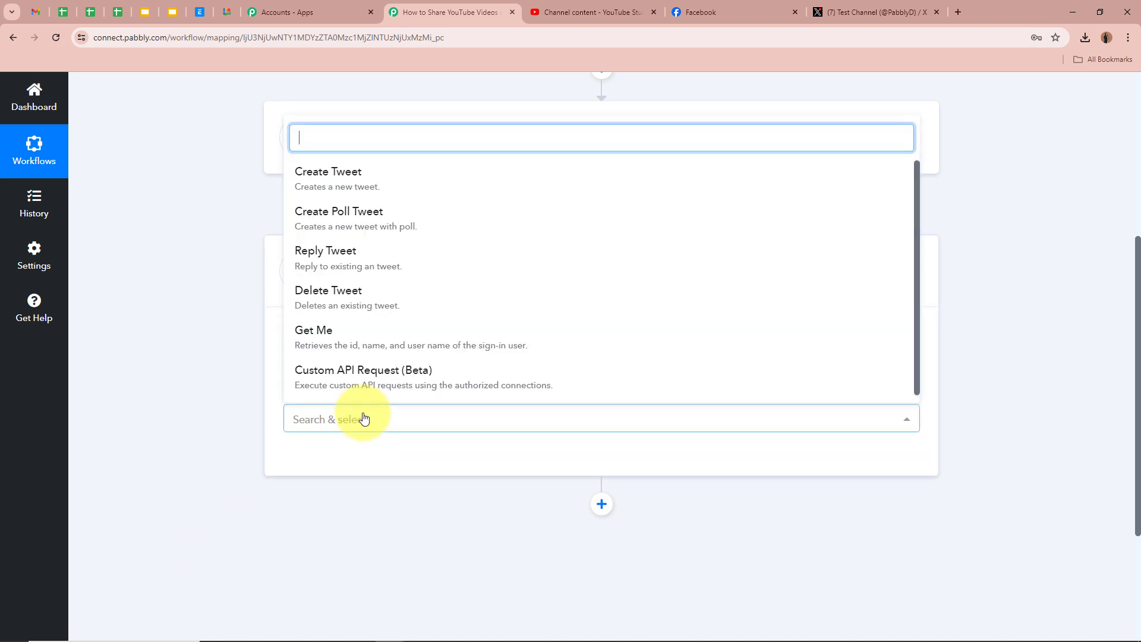
pyautogui.click(397, 198)
# Start a new X (Formerly Twitter) connection for the tweet action and bring up its Client ID and Client Secret form.
pyautogui.click(336, 456)
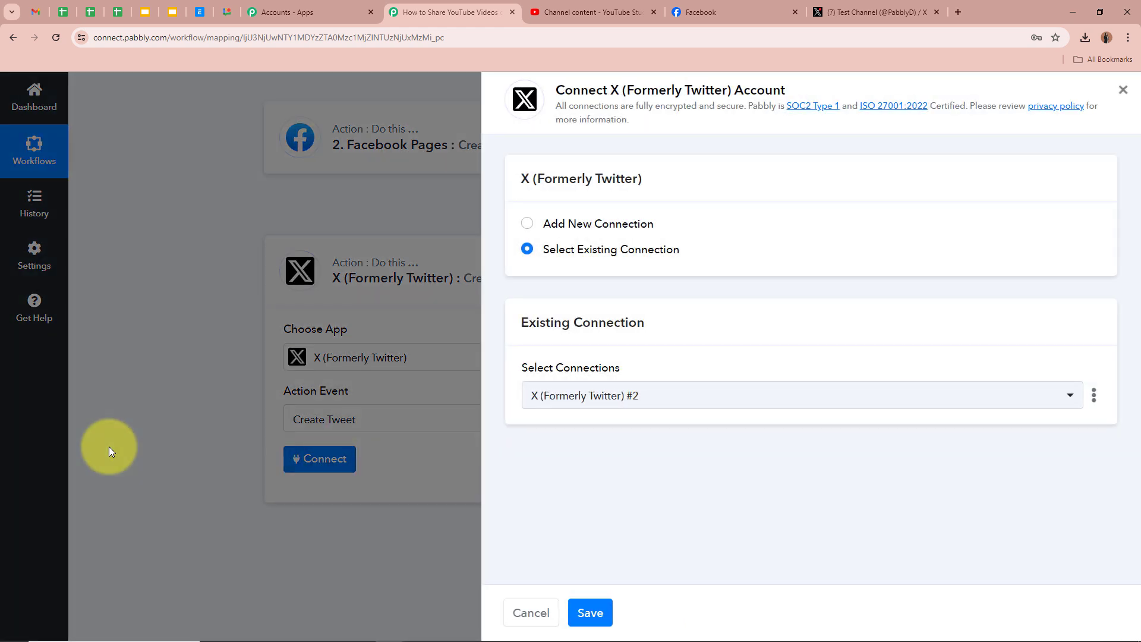
pyautogui.click(527, 223)
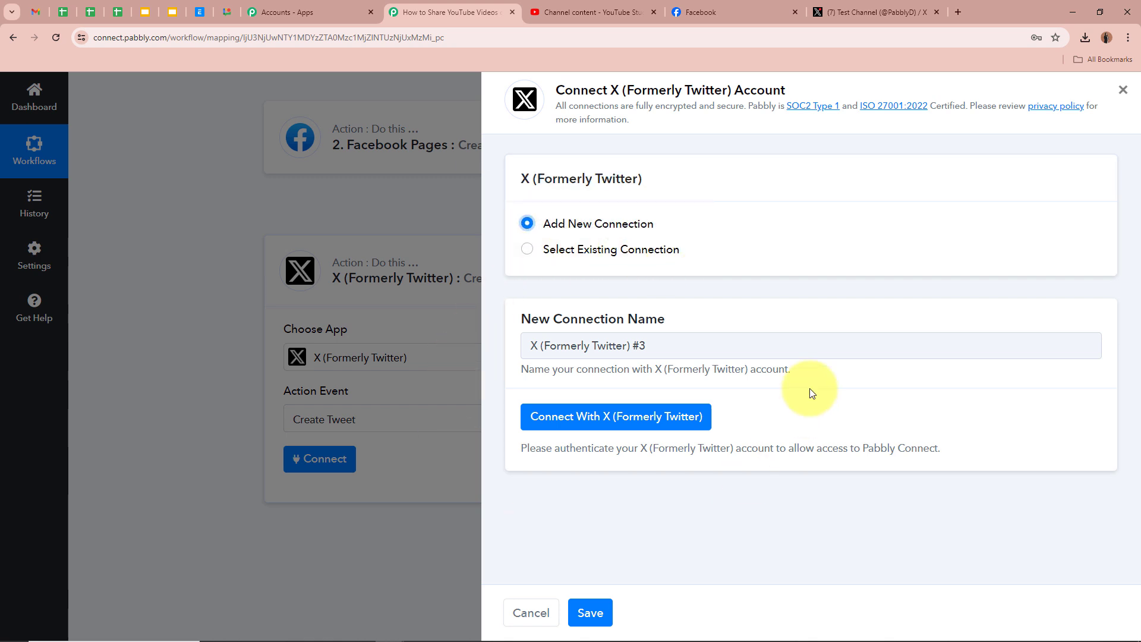
pyautogui.click(651, 420)
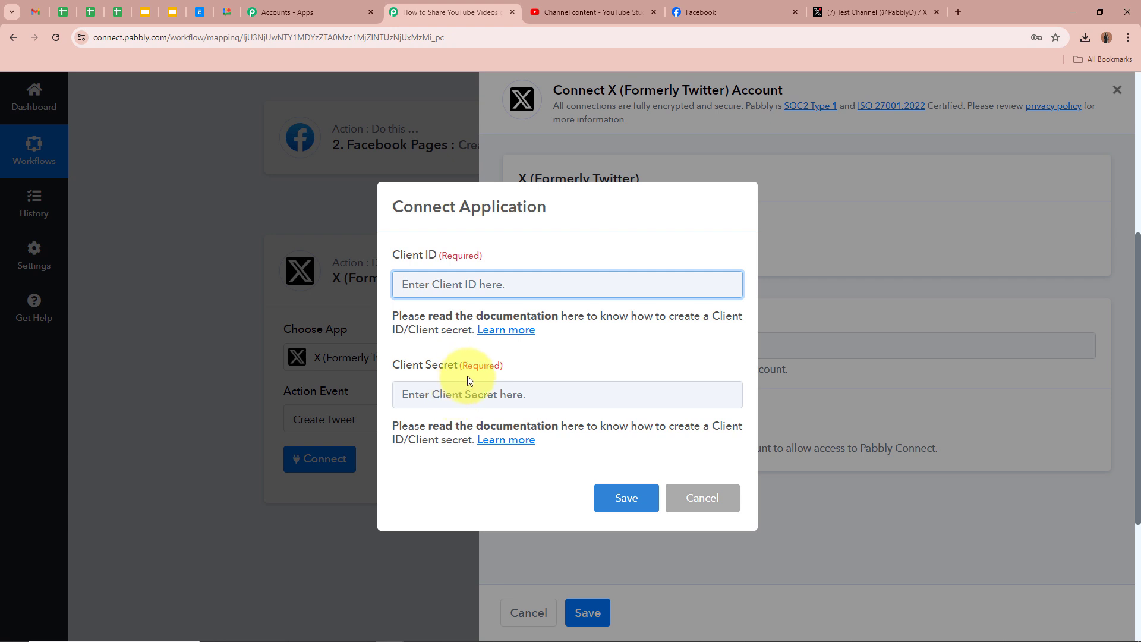
# Open the documentation on creating a Client ID and read its instructions for setting up a Twitter Developer account.
pyautogui.click(509, 329)
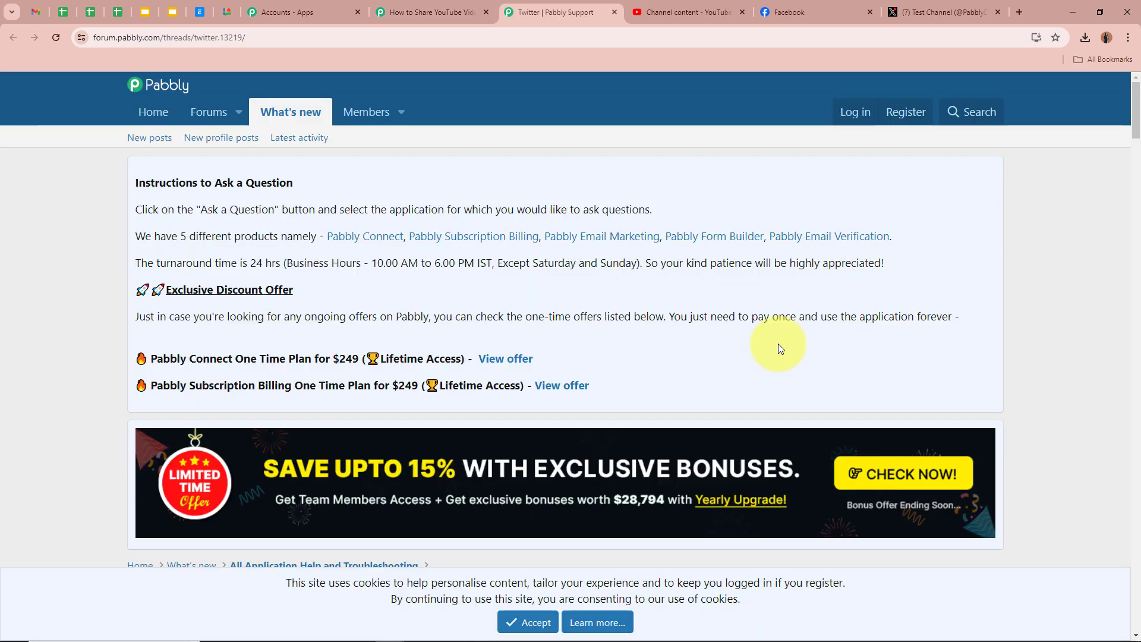
pyautogui.scroll(-4, 666, 342)
pyautogui.scroll(-4, 667, 345)
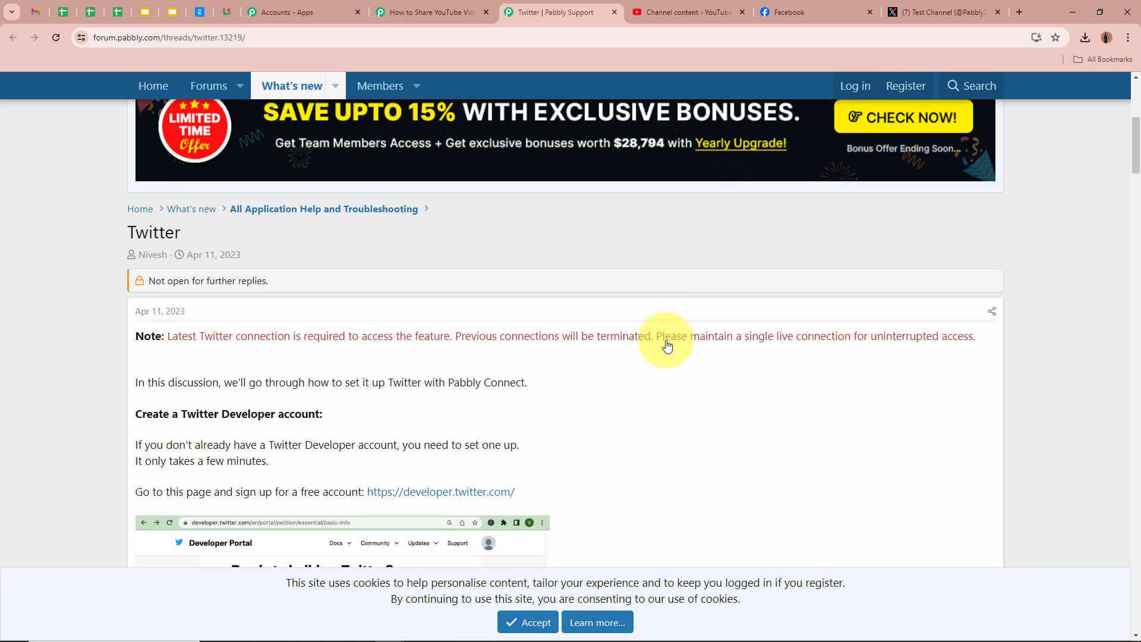
pyautogui.scroll(-1, 667, 342)
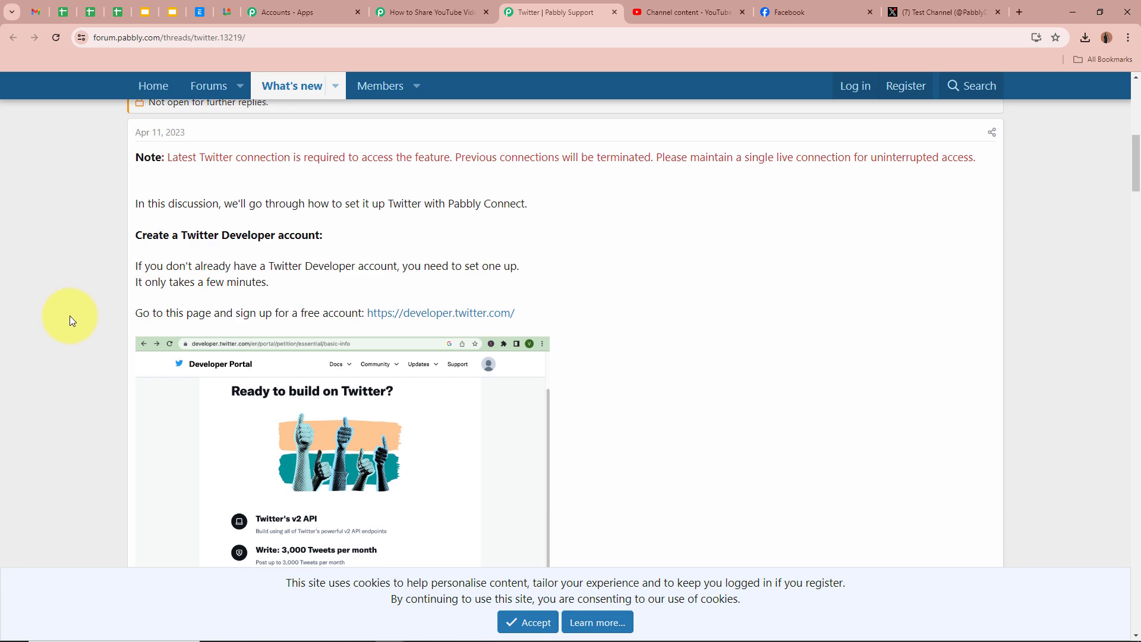
pyautogui.scroll(-4, 70, 316)
pyautogui.scroll(-6, 70, 315)
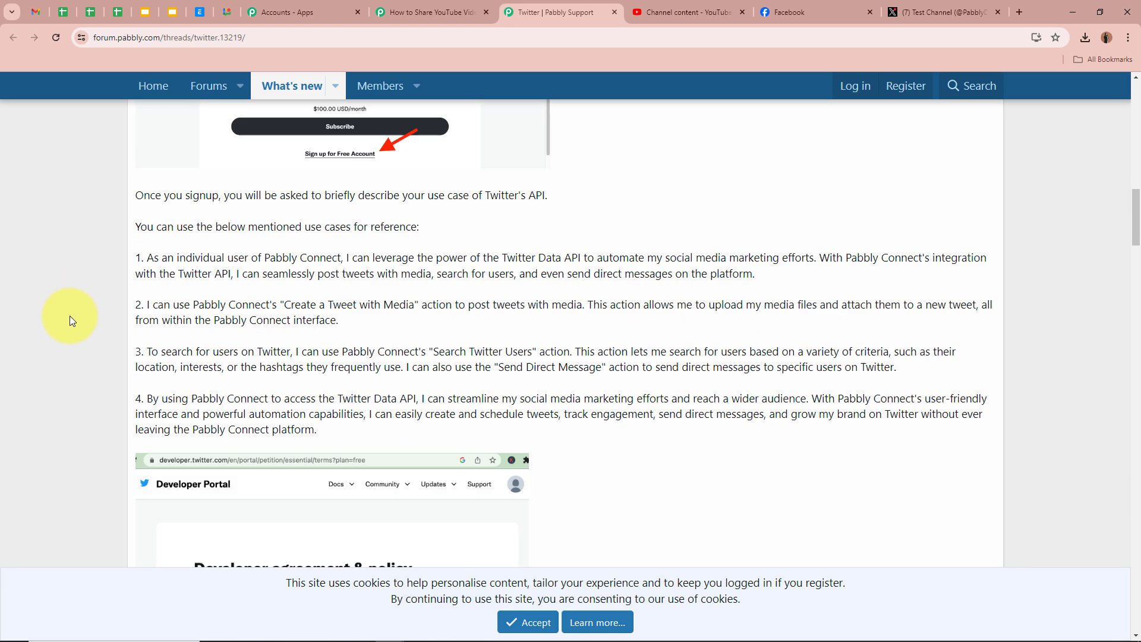
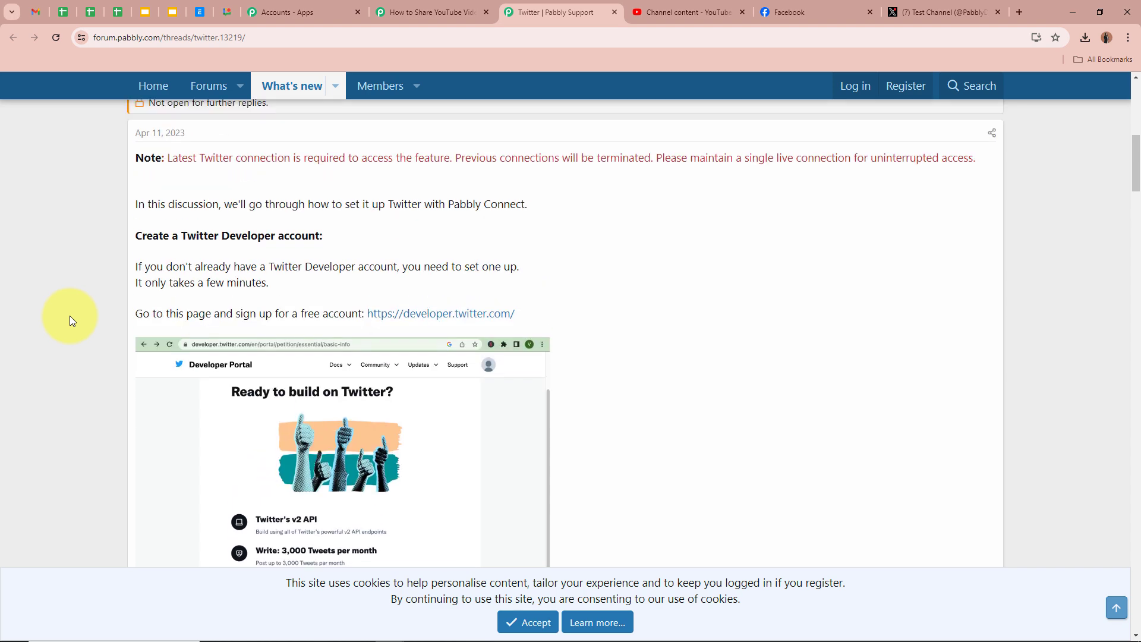
# Open the X developer site linked in the guide, launch its Developer Portal dashboard, and return to the Pabbly guide.
pyautogui.click(470, 314)
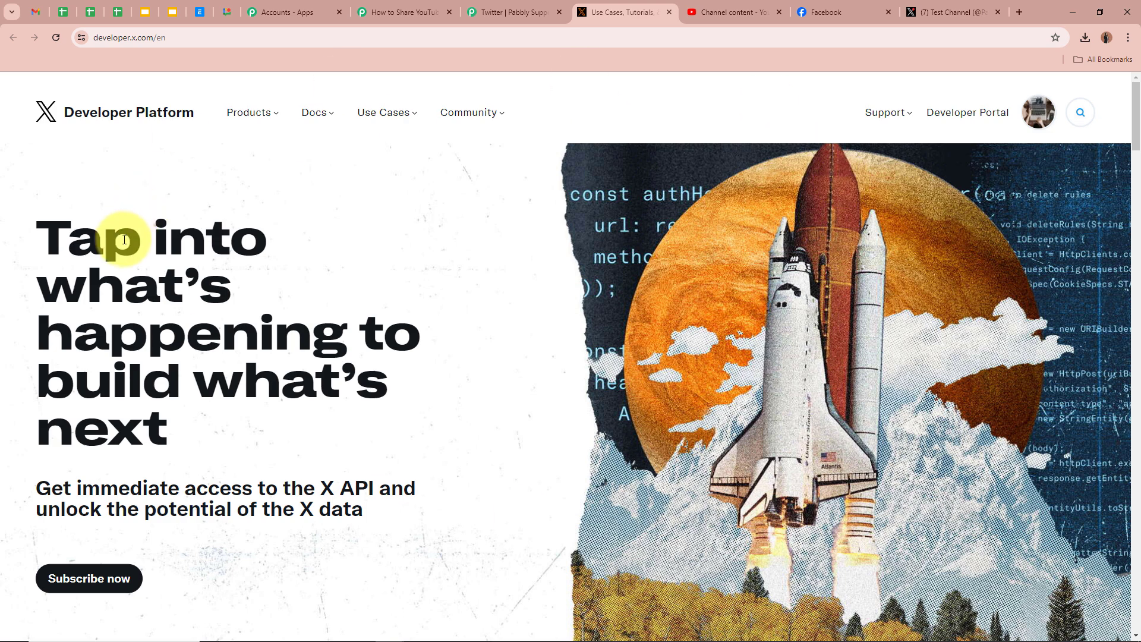
pyautogui.hotkey('ctrl', 'shift', 'Tab')
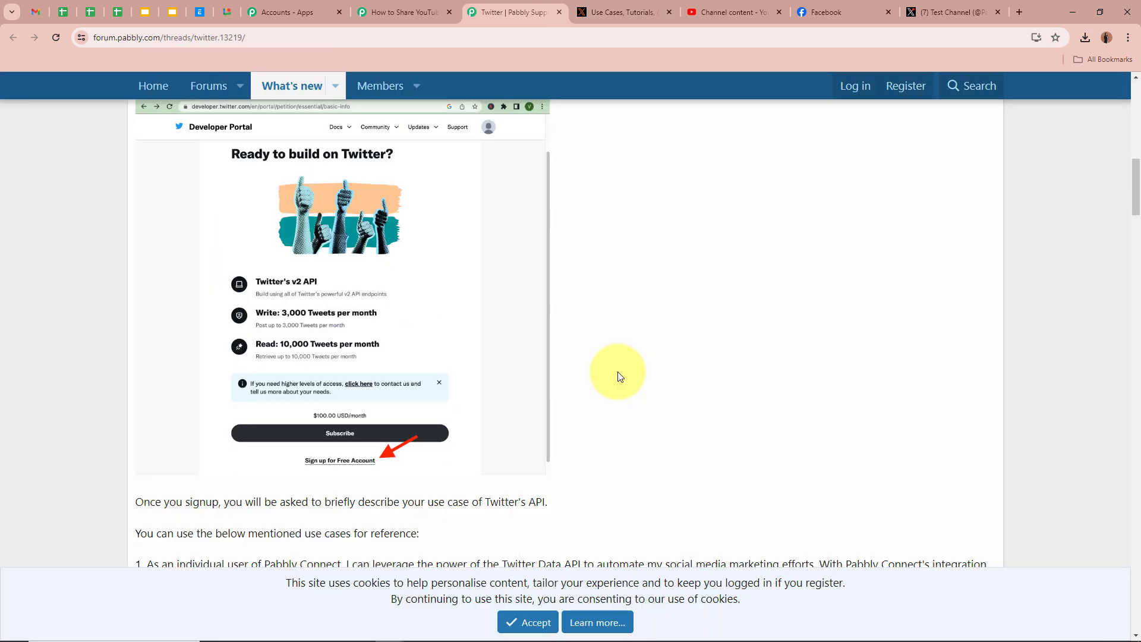
pyautogui.scroll(-3, 618, 375)
pyautogui.scroll(5, 618, 372)
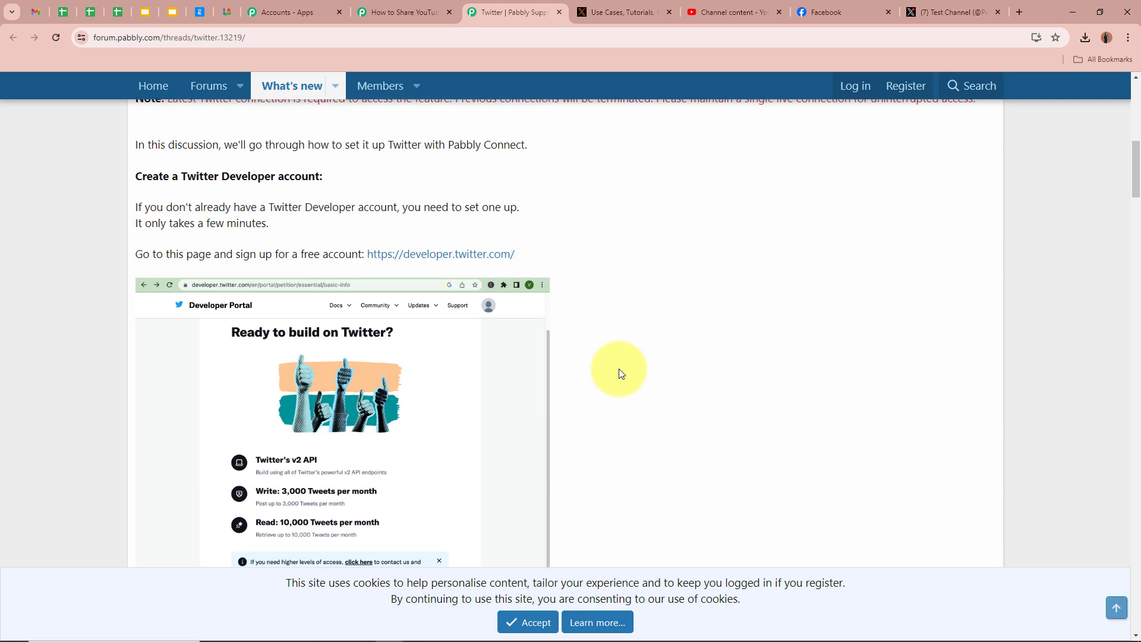
pyautogui.click(608, 7)
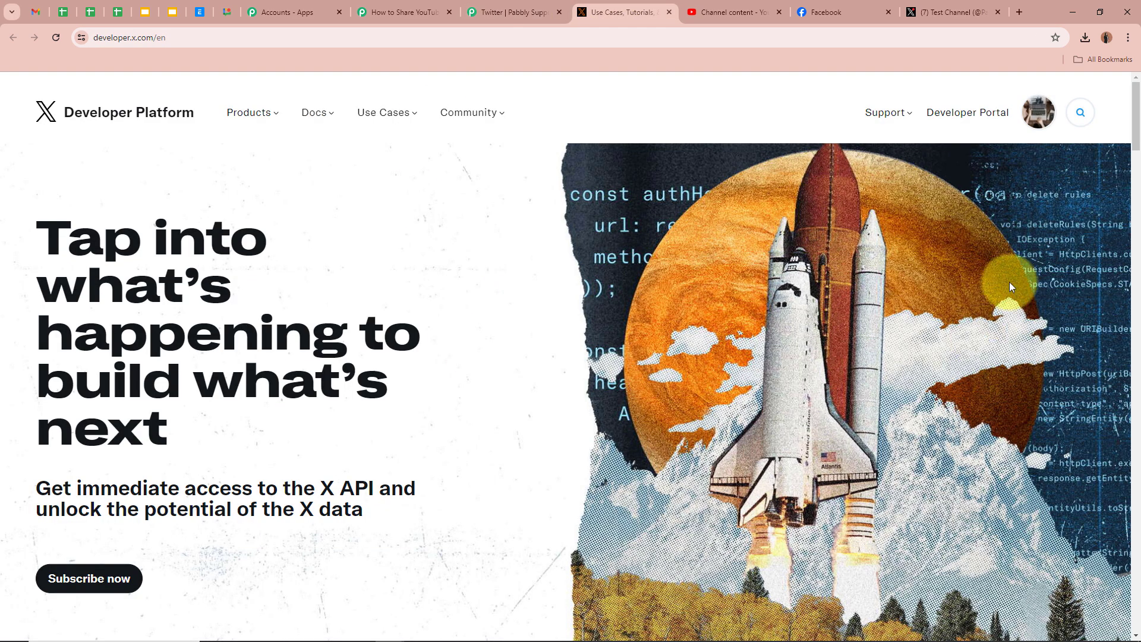
pyautogui.click(982, 117)
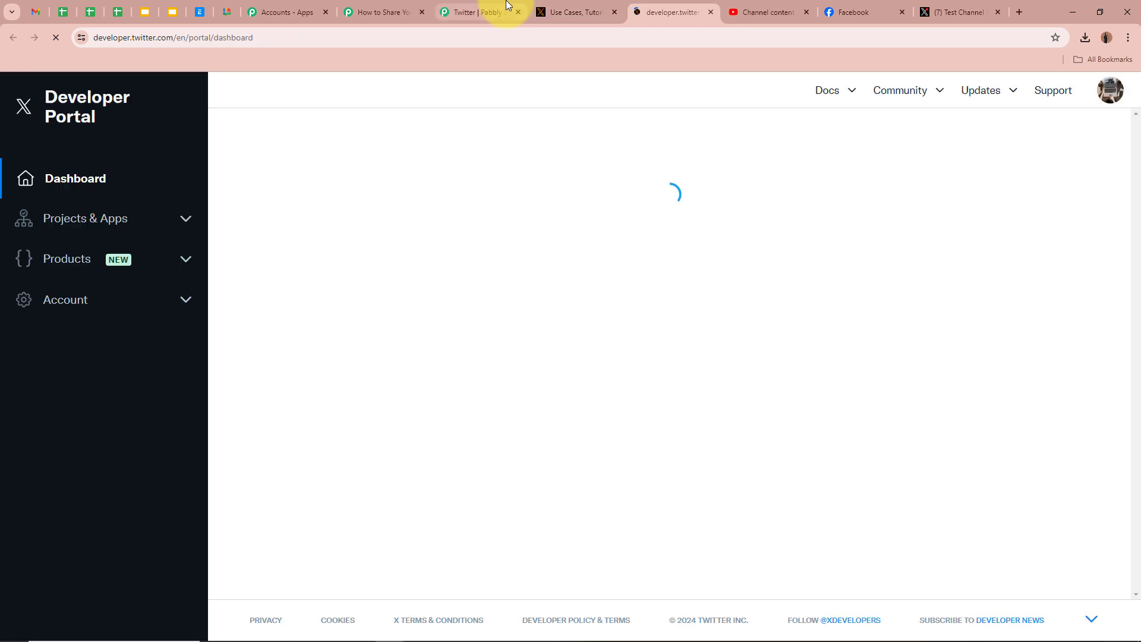
pyautogui.click(507, 7)
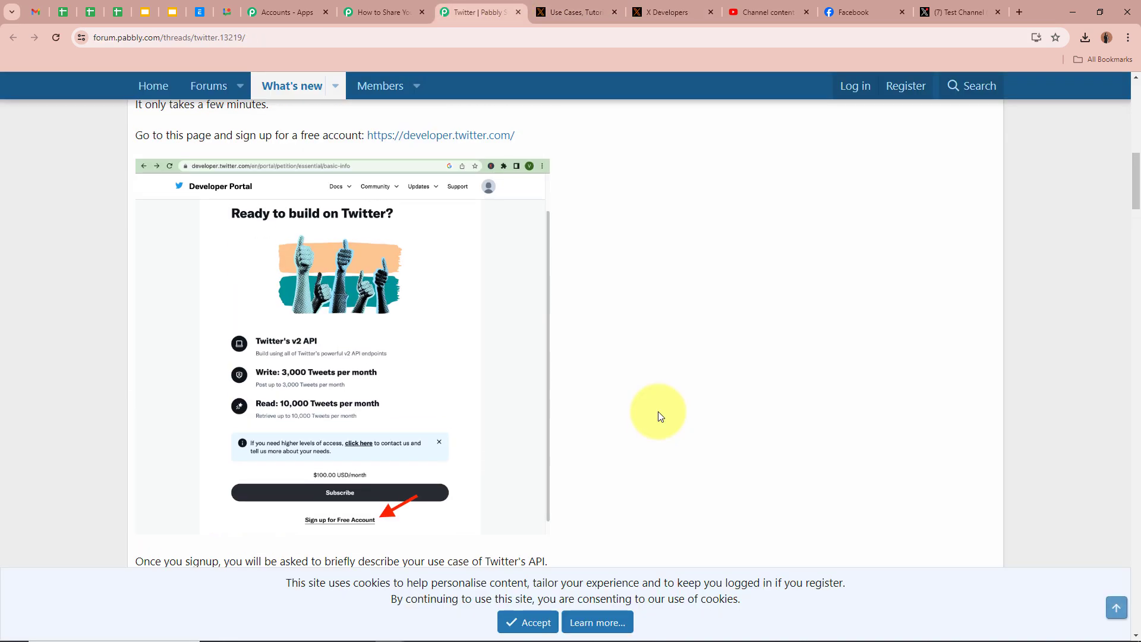
# Read the guide's use case and app setup instructions, checking them against the Developer Portal dashboard and Pabbly's Client ID form.
pyautogui.scroll(-6, 658, 412)
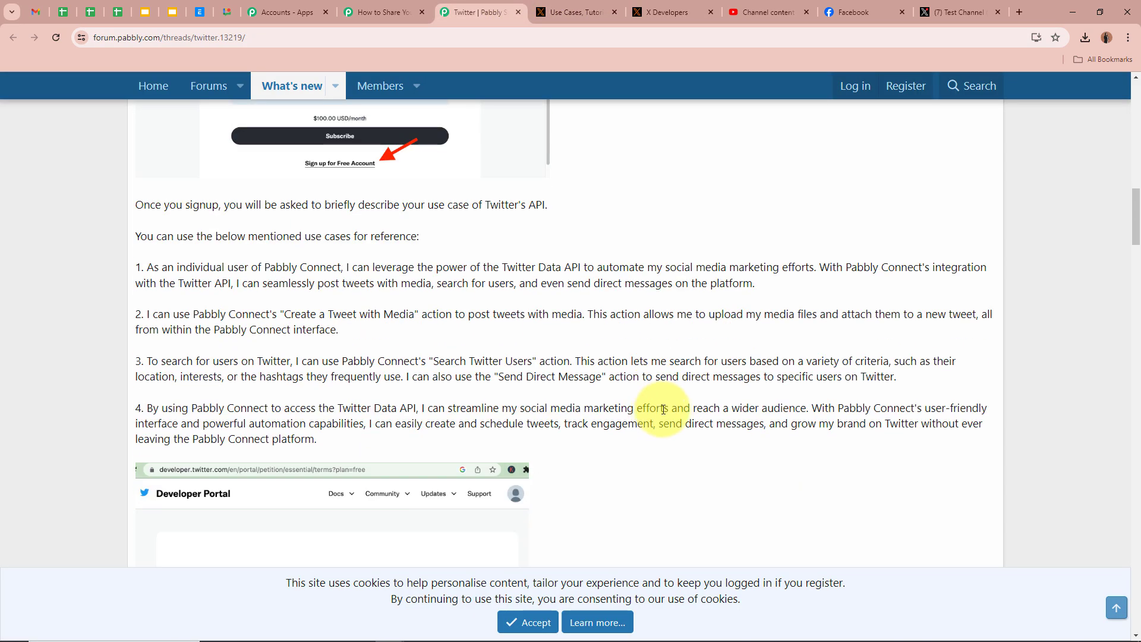
pyautogui.scroll(-8, 158, 333)
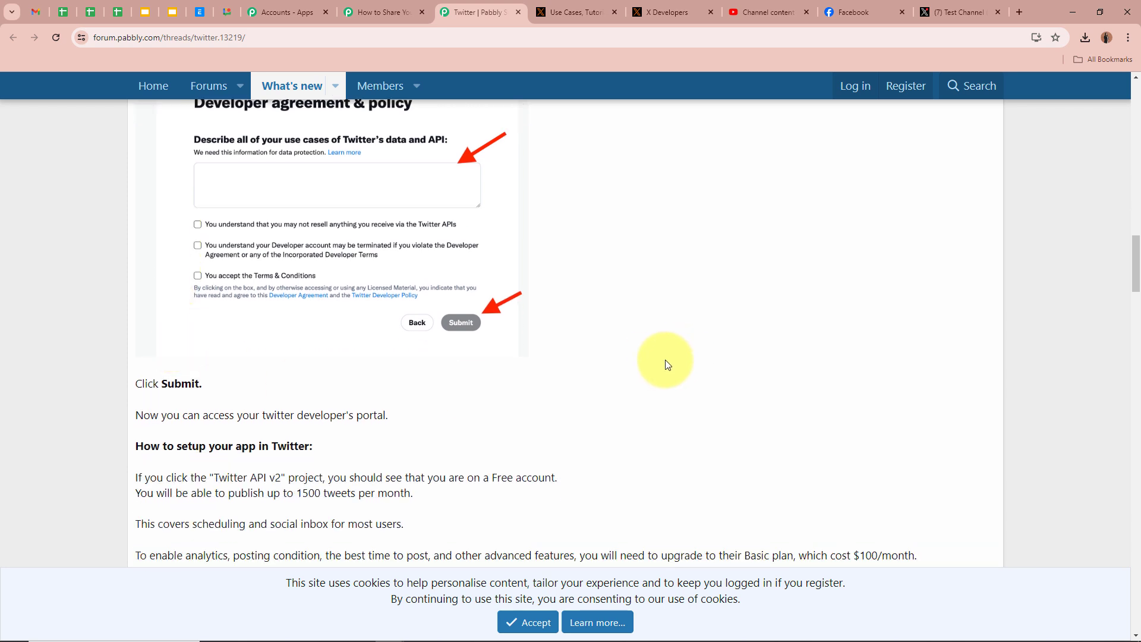
pyautogui.scroll(-4, 665, 362)
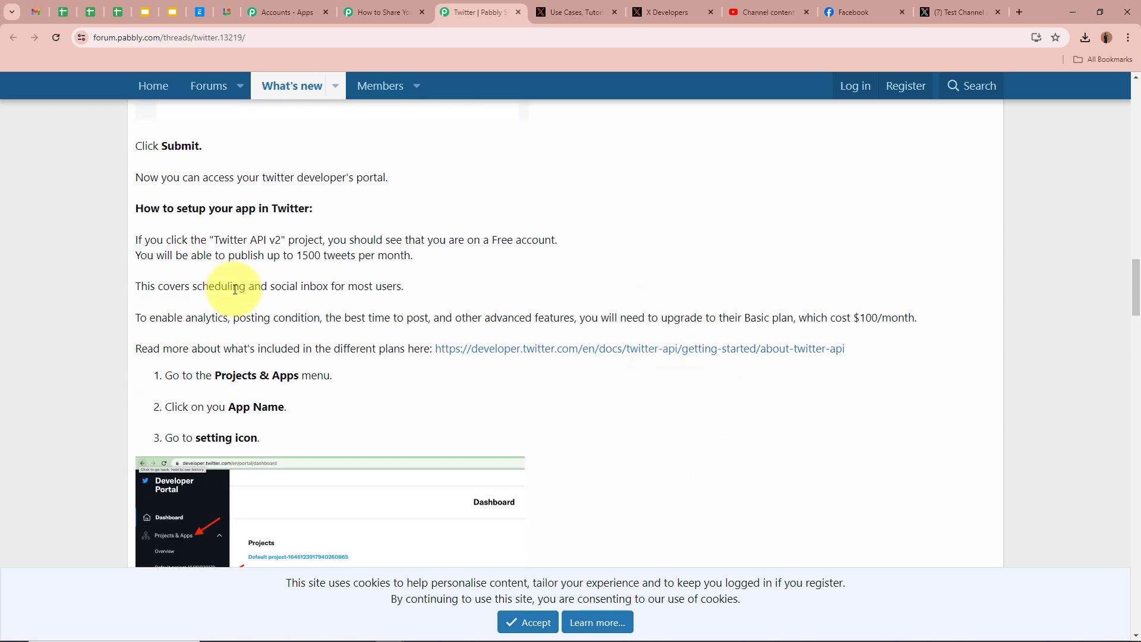
pyautogui.click(666, 12)
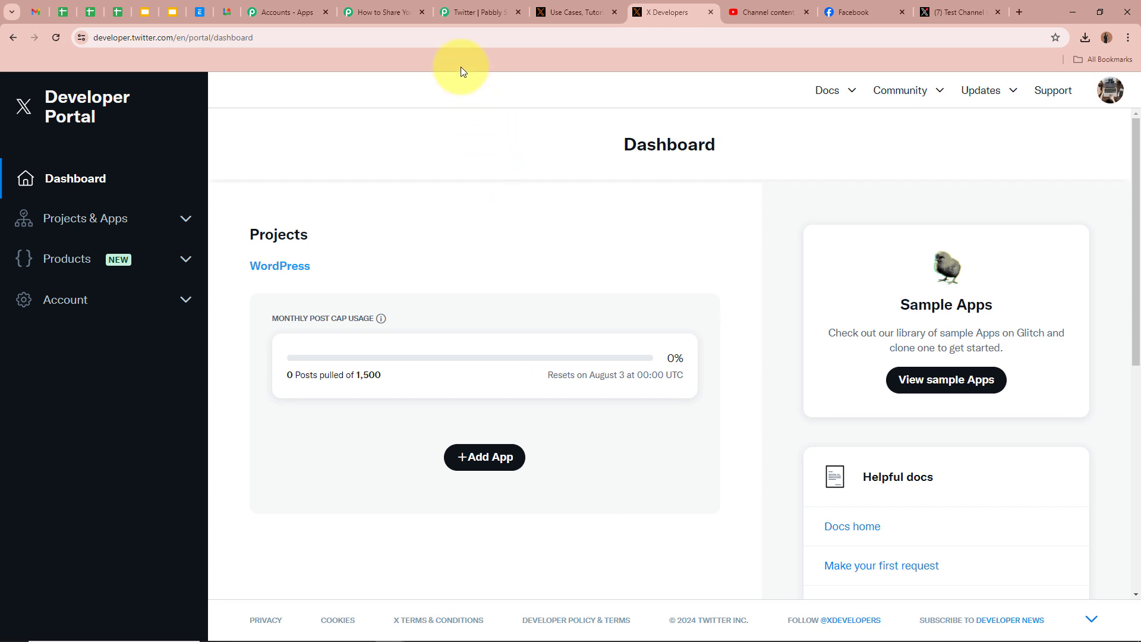
pyautogui.click(402, 13)
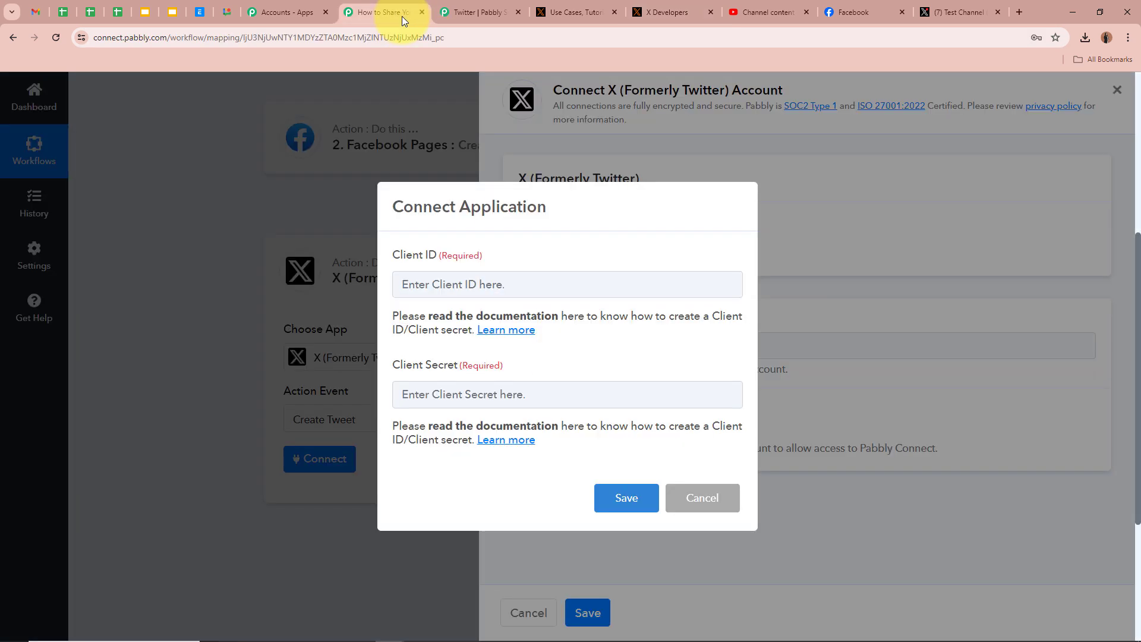
pyautogui.click(655, 7)
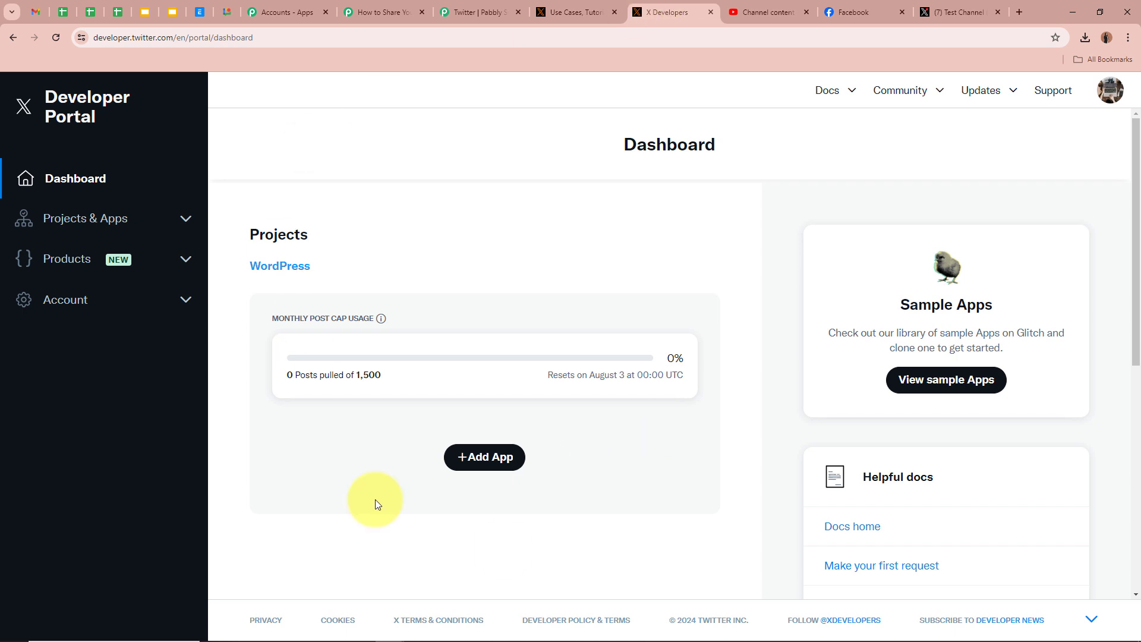
pyautogui.moveTo(561, 150); pyautogui.dragTo(865, 142)
pyautogui.click(865, 143)
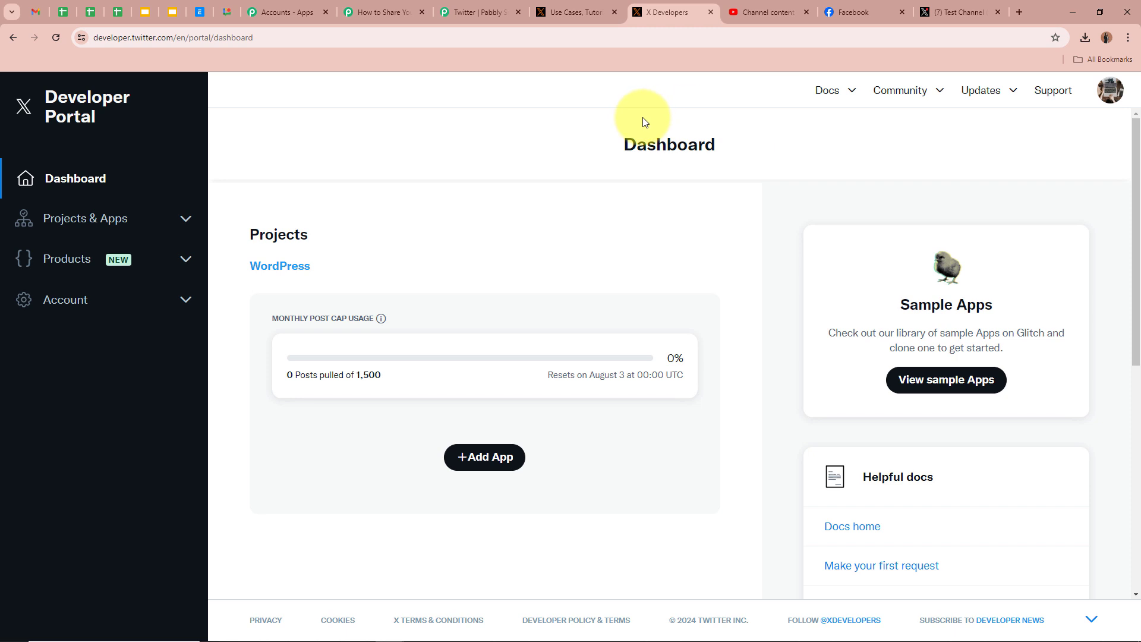
# Add a new app named Test Channel Videos to the WordPress project and generate its keys and tokens.
pyautogui.click(476, 459)
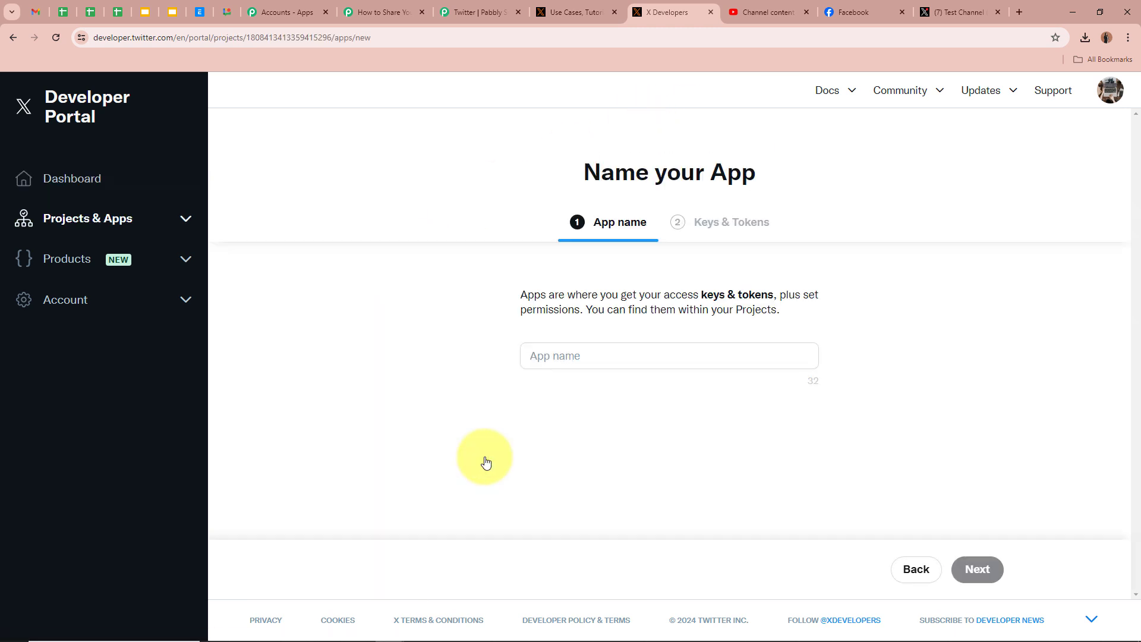
pyautogui.click(567, 348)
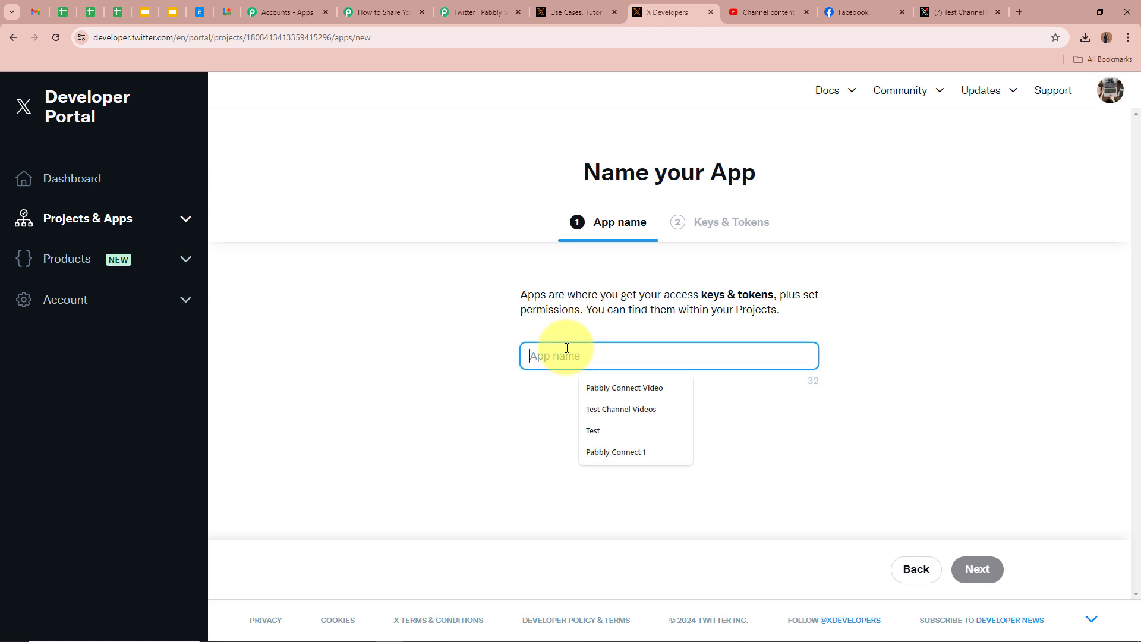
pyautogui.click(621, 409)
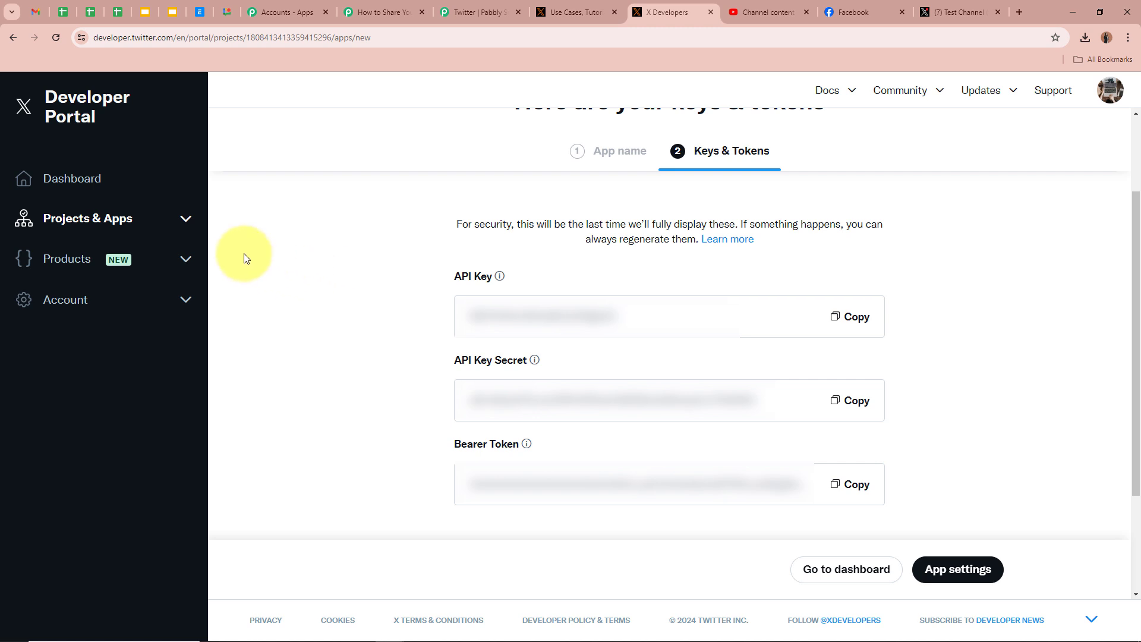
# Open the settings of the Test Channel Videos app and start setting up its user authentication.
pyautogui.click(151, 221)
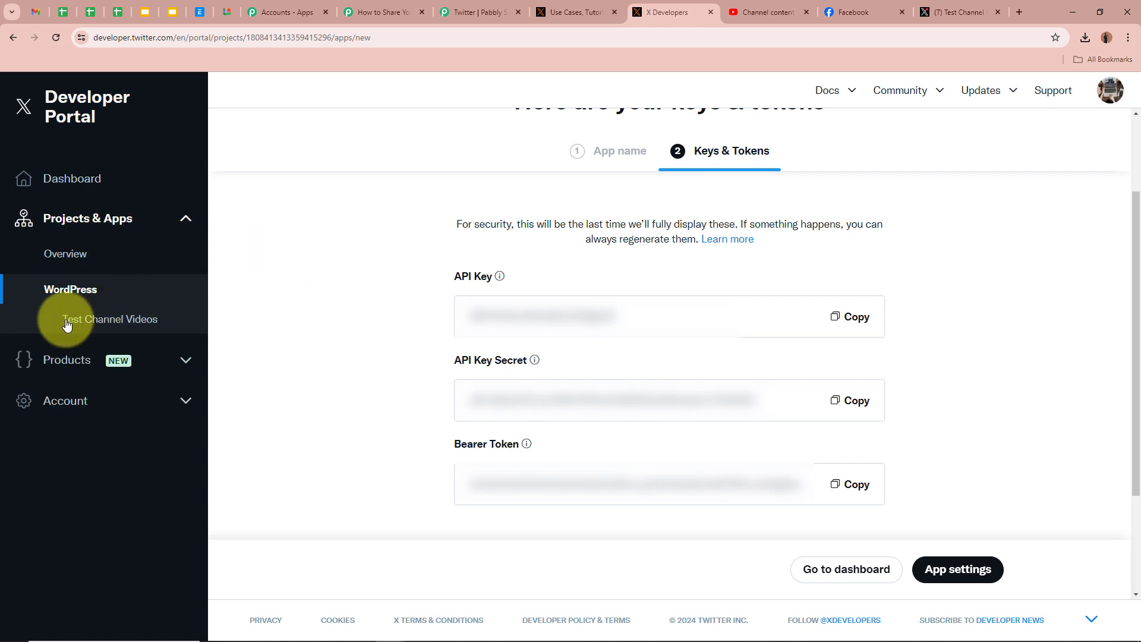
pyautogui.click(145, 324)
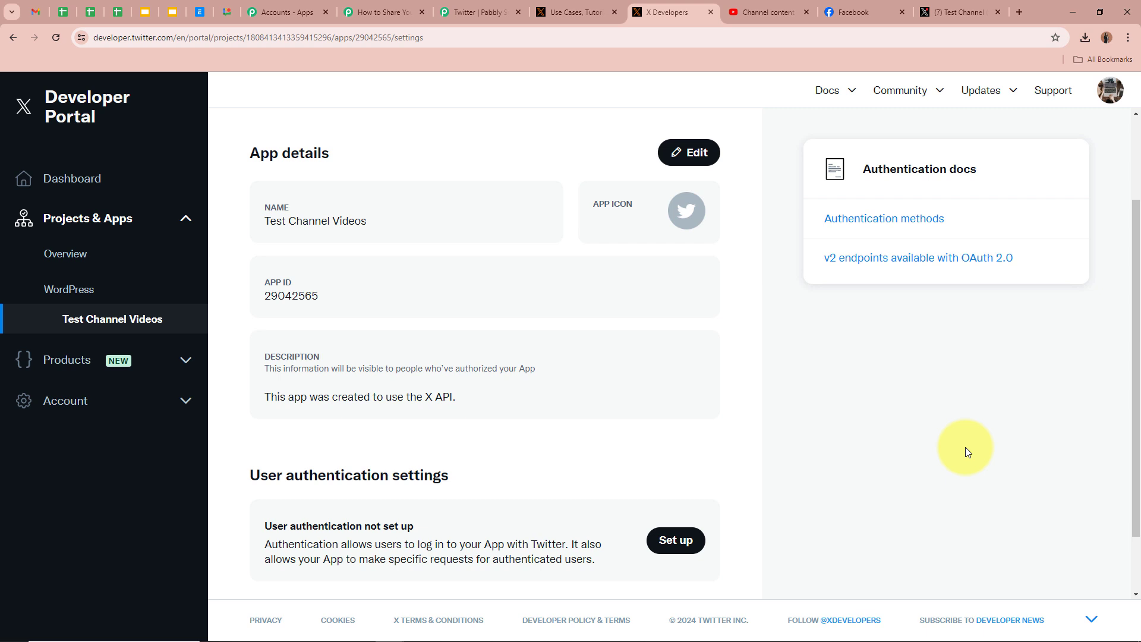
pyautogui.scroll(-1, 965, 447)
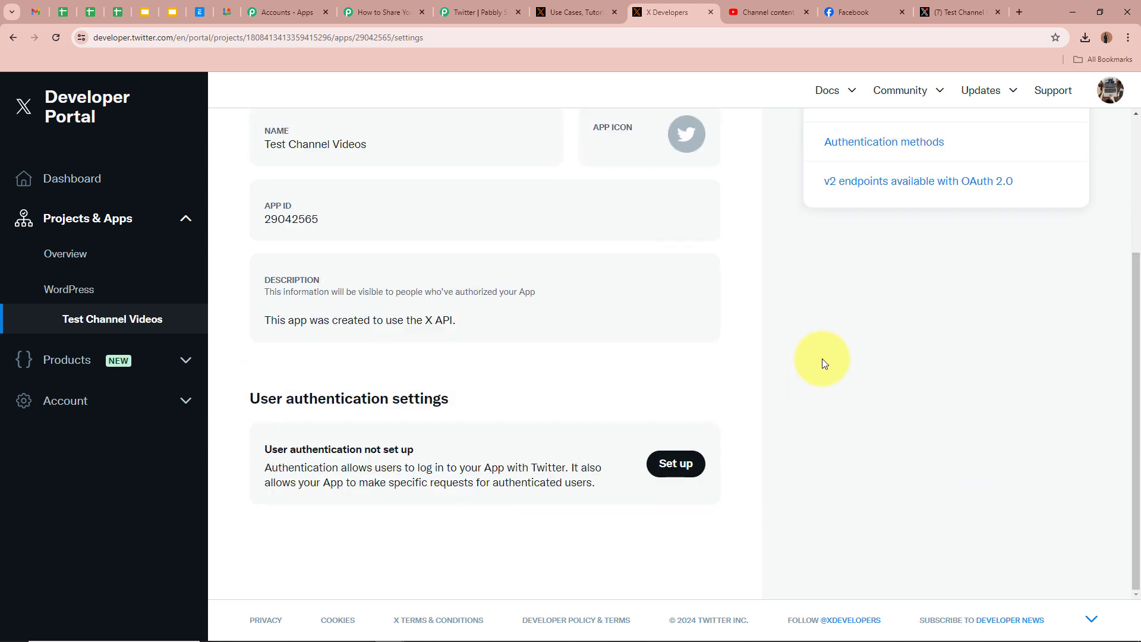
pyautogui.click(678, 464)
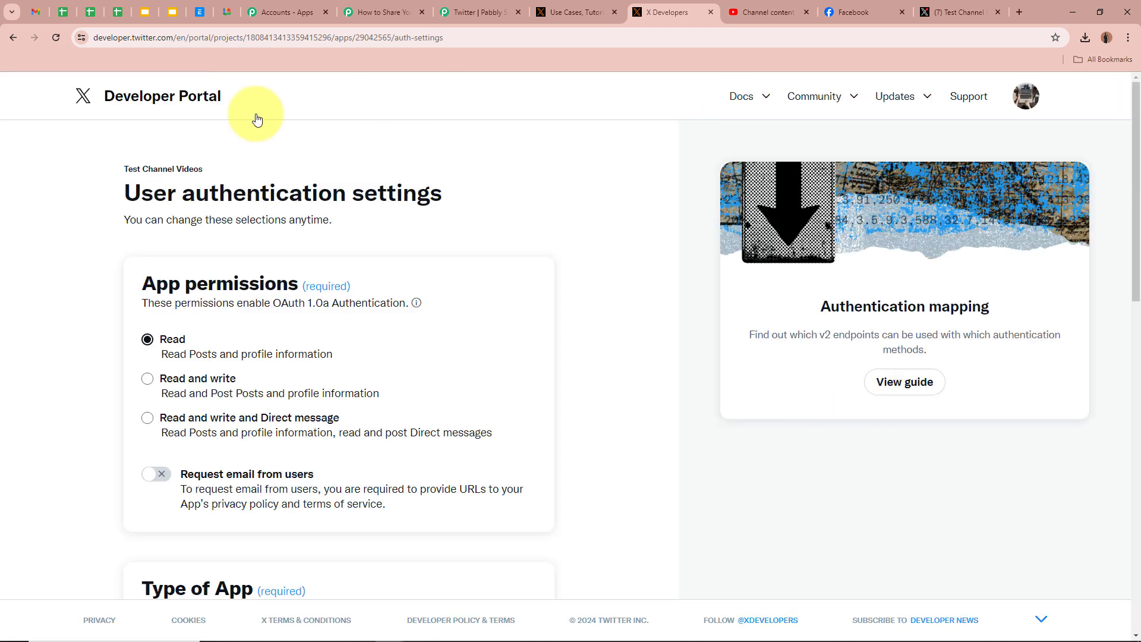
# Set the app permissions to Read and write and Direct message, and the type of app to Web App, Automated App or Bot.
pyautogui.moveTo(125, 192); pyautogui.dragTo(509, 186)
pyautogui.click(507, 184)
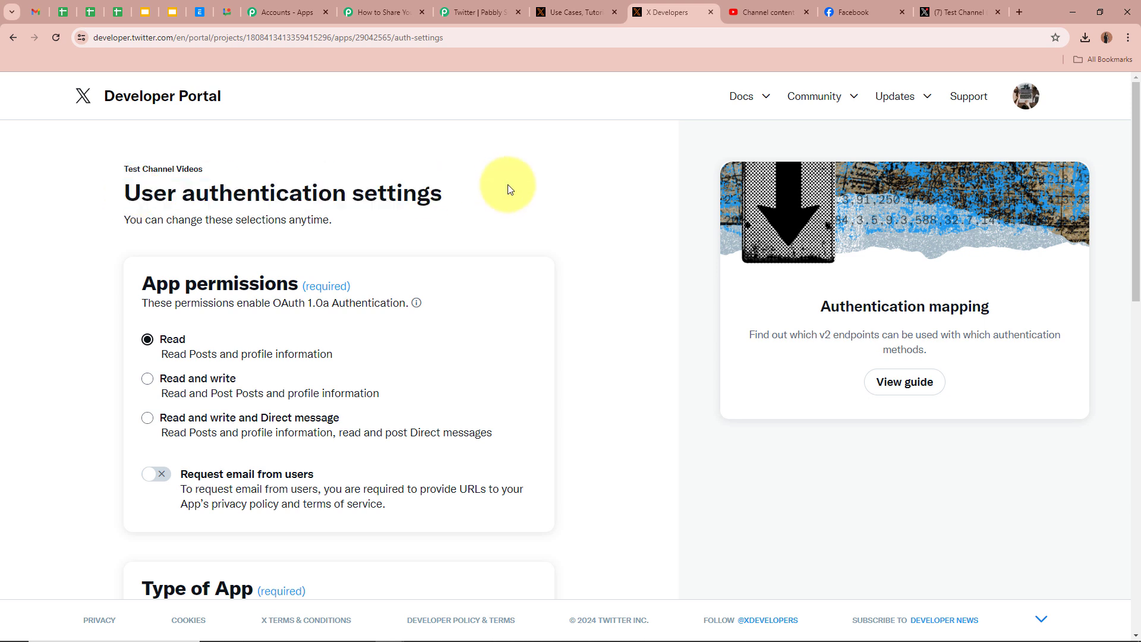
pyautogui.moveTo(105, 290); pyautogui.dragTo(438, 275)
pyautogui.click(438, 275)
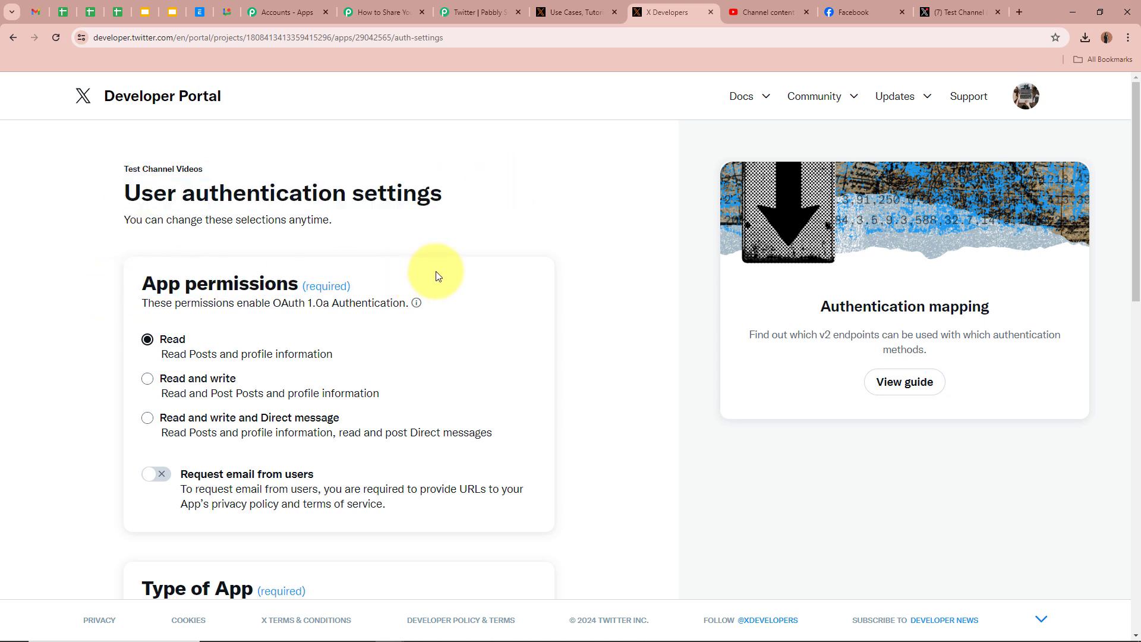
pyautogui.scroll(-2, 416, 275)
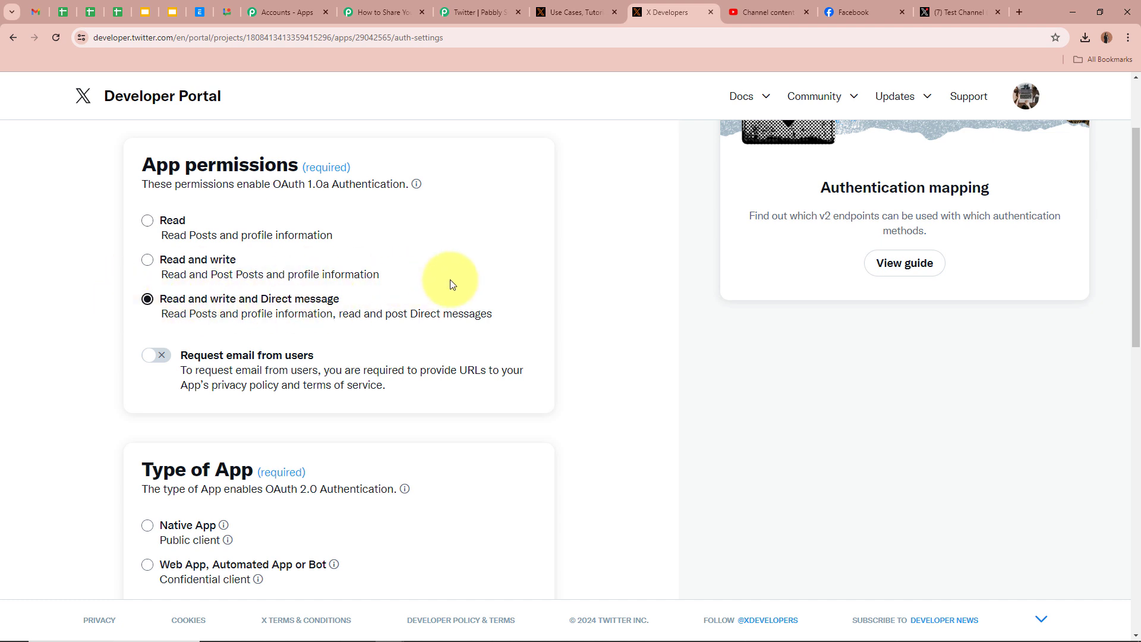
pyautogui.scroll(-2, 451, 280)
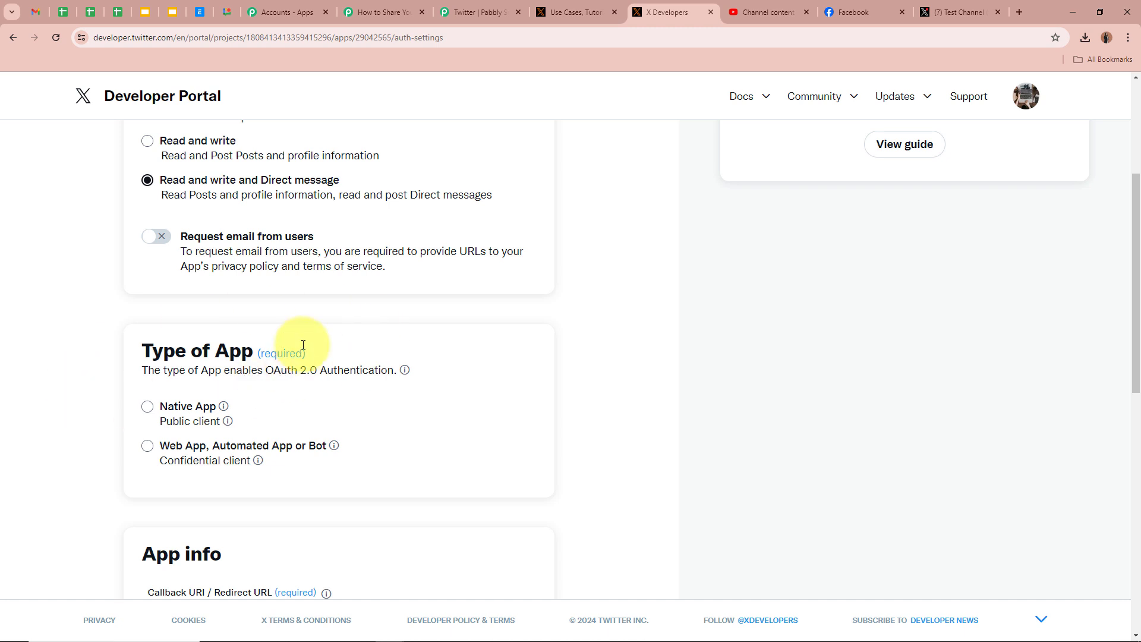
pyautogui.scroll(-1, 151, 326)
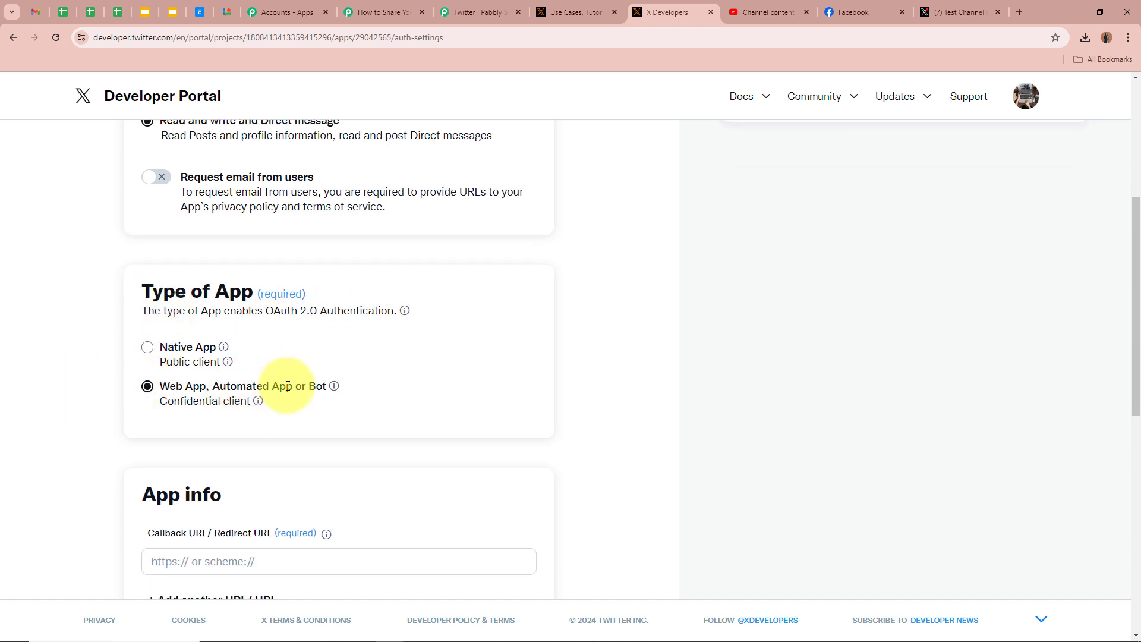
# Examine the App info section for the required callback and website URL fields.
pyautogui.scroll(-6, 464, 372)
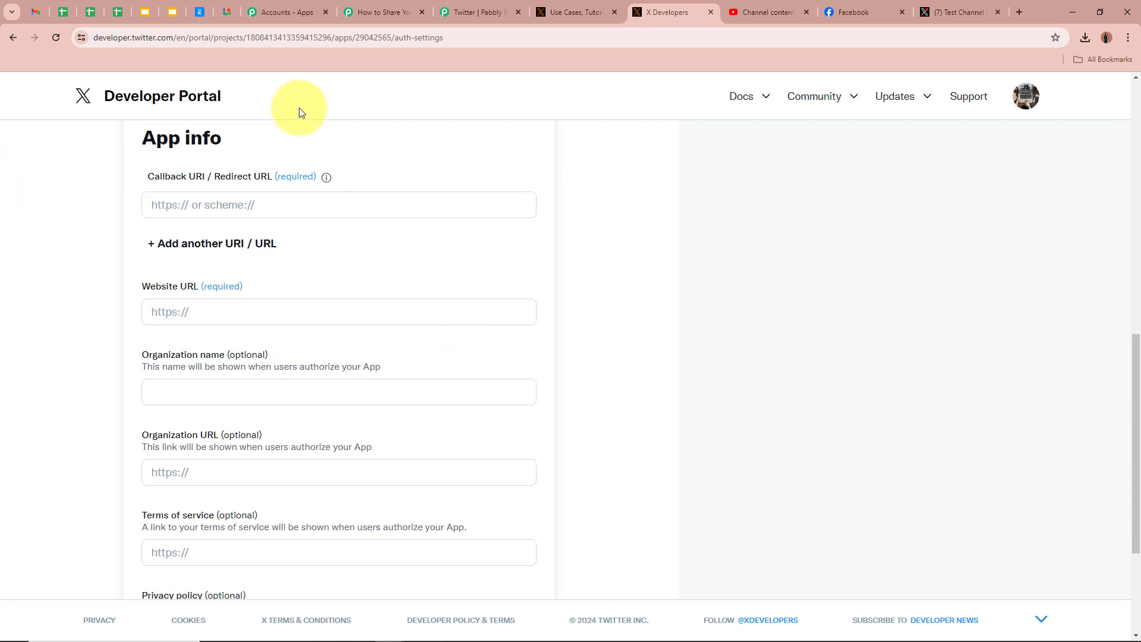
pyautogui.moveTo(153, 132); pyautogui.dragTo(301, 141)
pyautogui.click(282, 165)
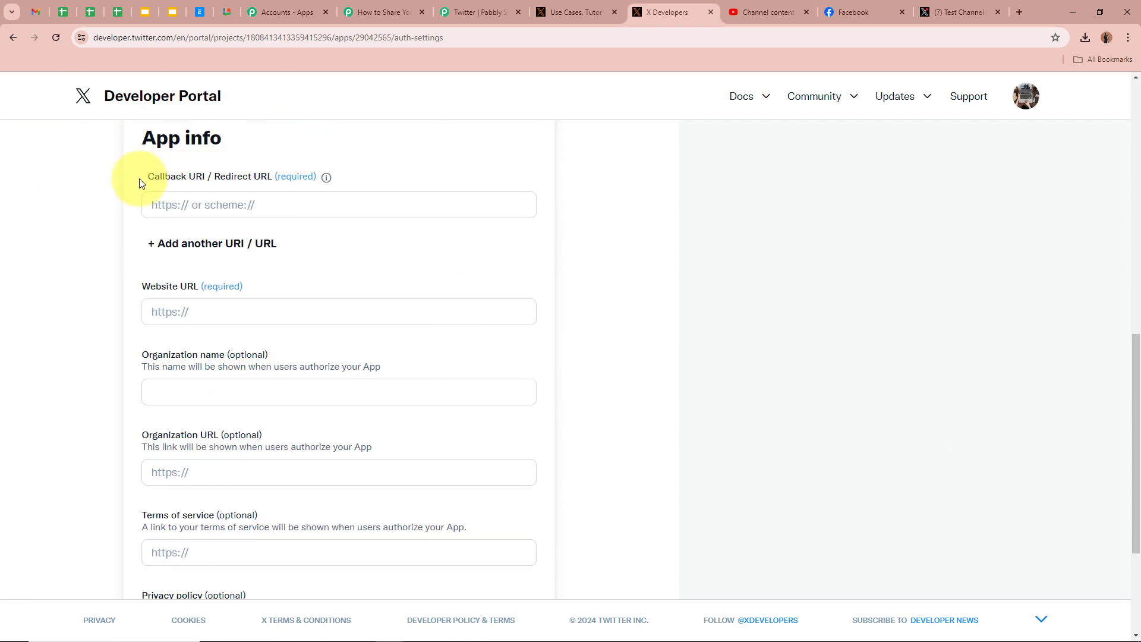
pyautogui.moveTo(143, 178); pyautogui.dragTo(234, 178)
pyautogui.click(146, 287)
pyautogui.moveTo(146, 288); pyautogui.dragTo(191, 282)
pyautogui.click(62, 305)
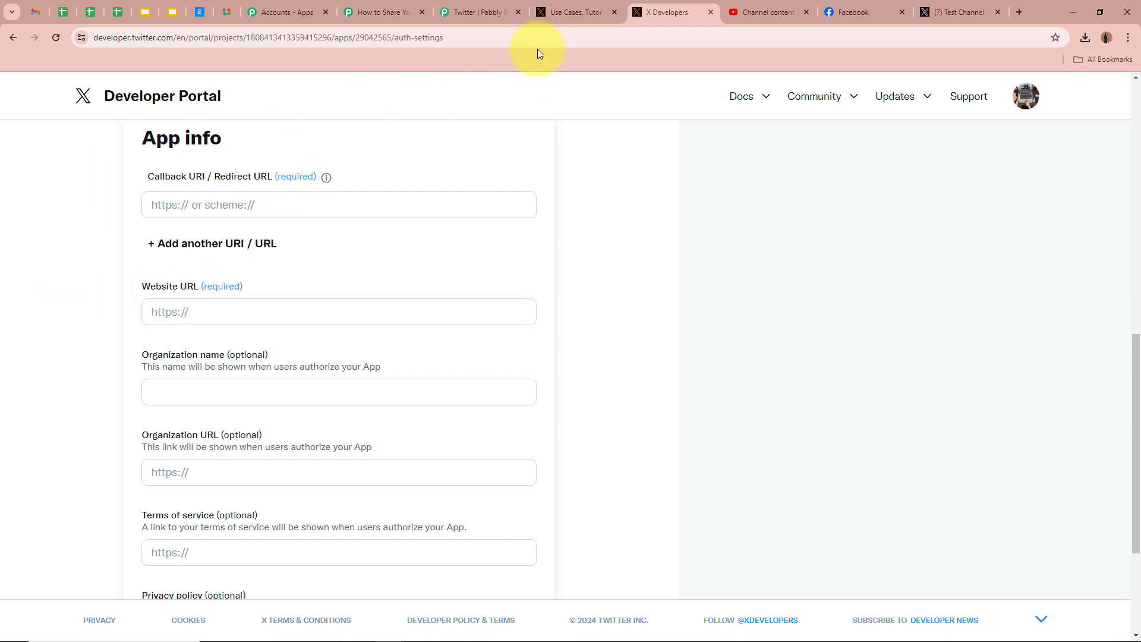
pyautogui.click(466, 17)
pyautogui.scroll(-5, 255, 286)
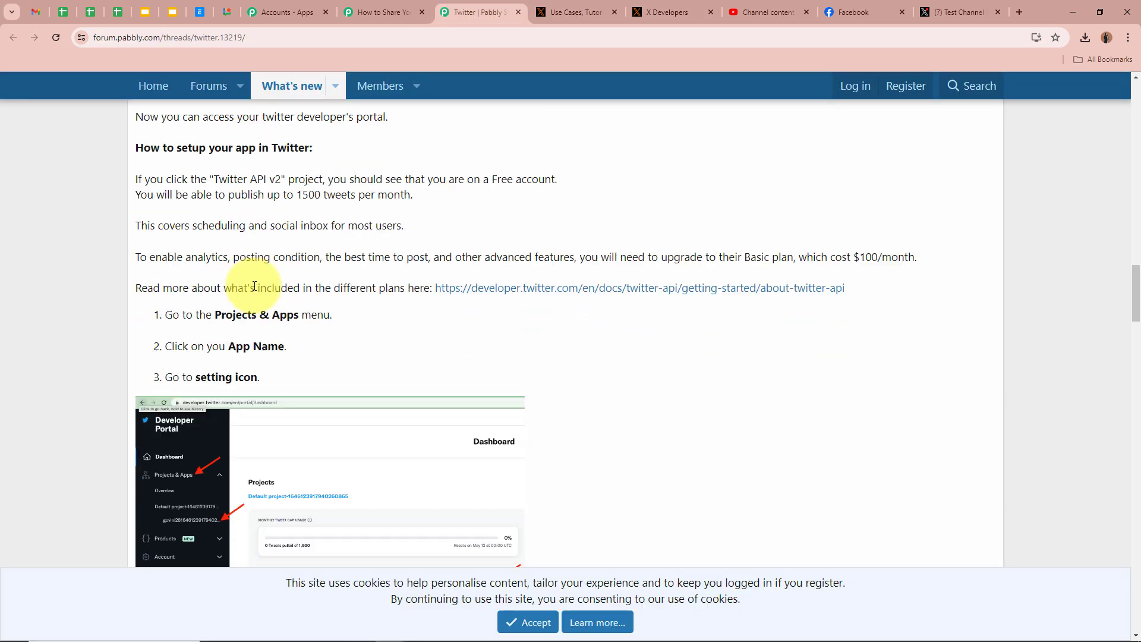
pyautogui.scroll(-20, 254, 286)
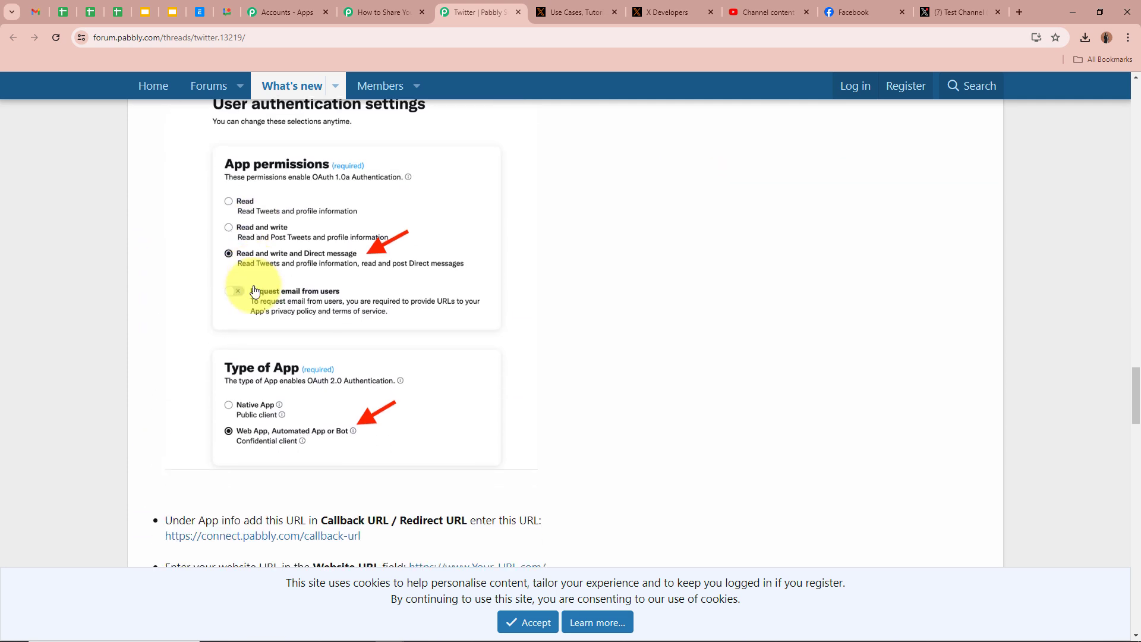
pyautogui.scroll(1, 255, 289)
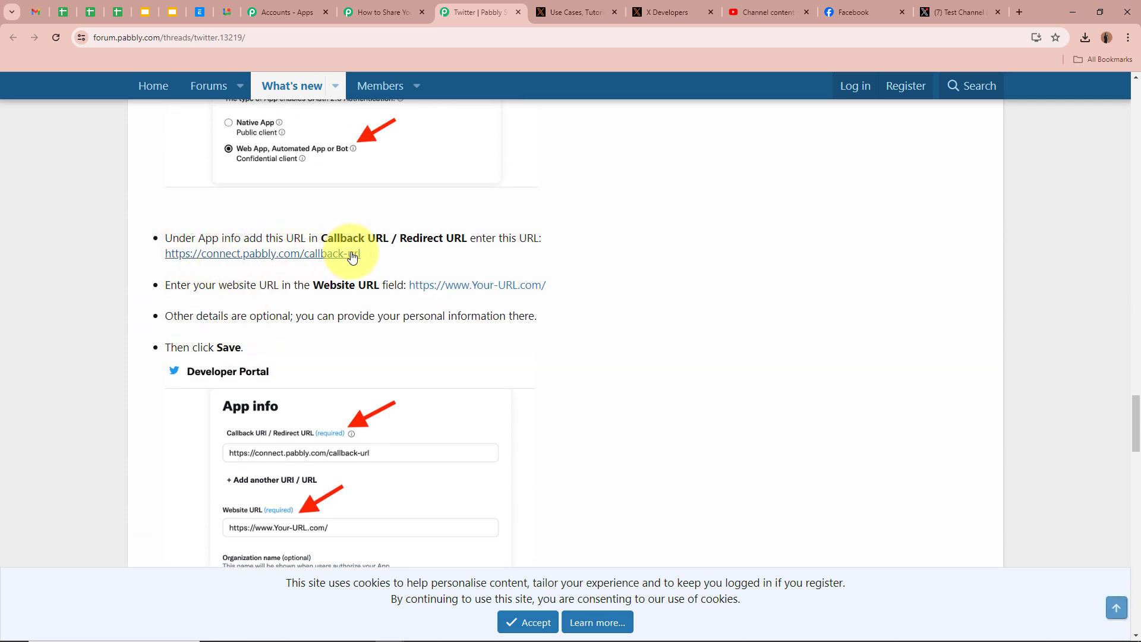
pyautogui.rightClick(289, 256)
pyautogui.click(324, 357)
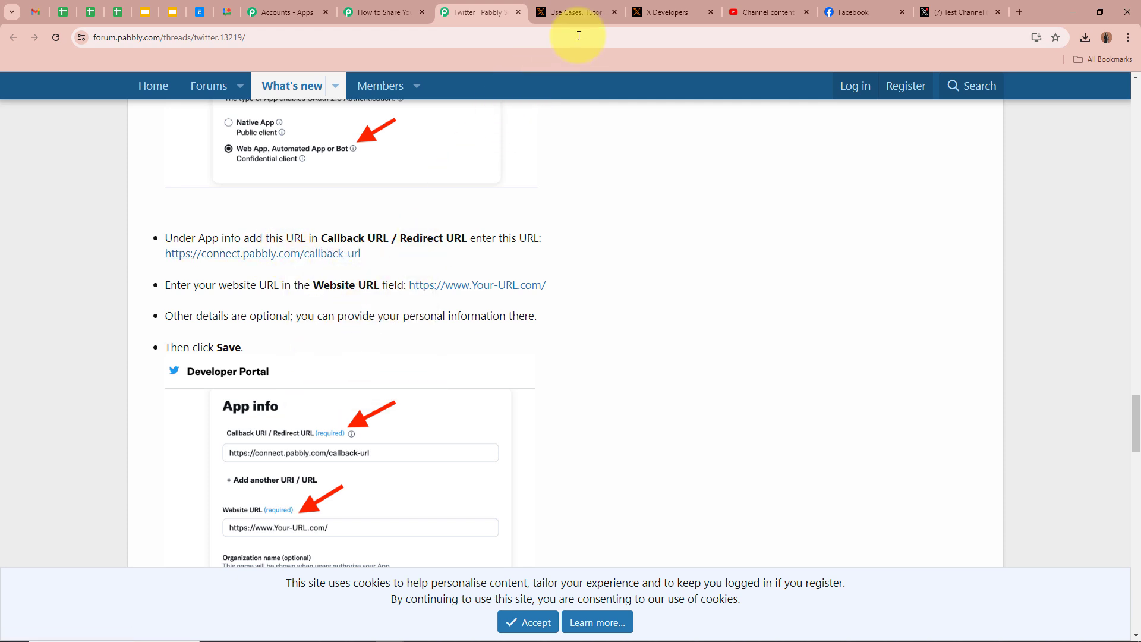
pyautogui.click(642, 13)
pyautogui.click(293, 204)
pyautogui.hotkey('ctrl', 'v')
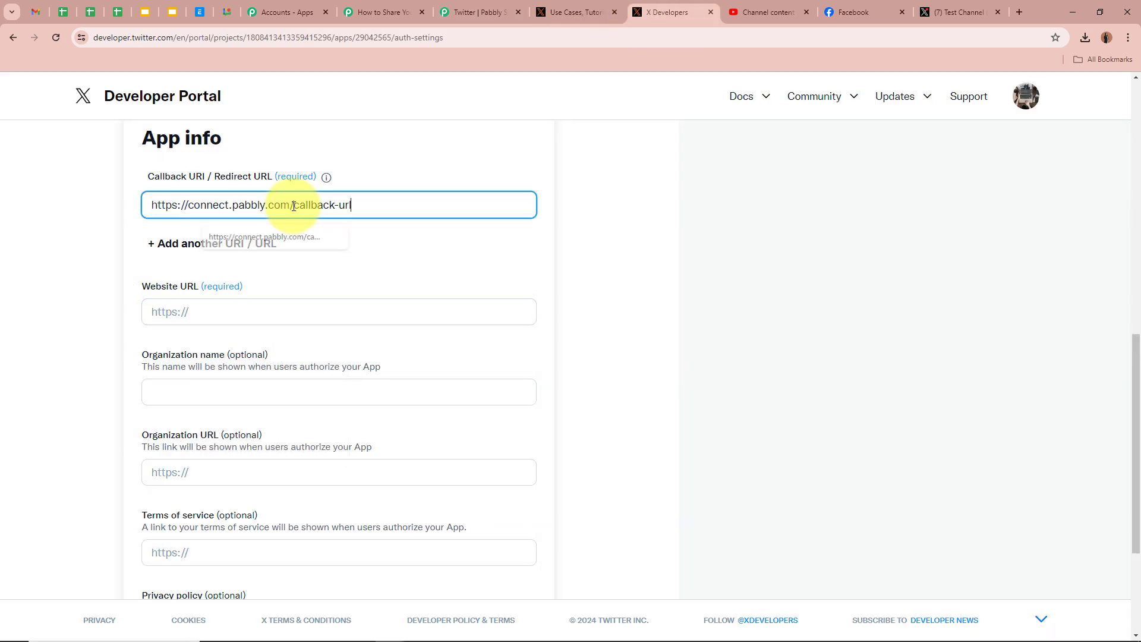
pyautogui.click(254, 313)
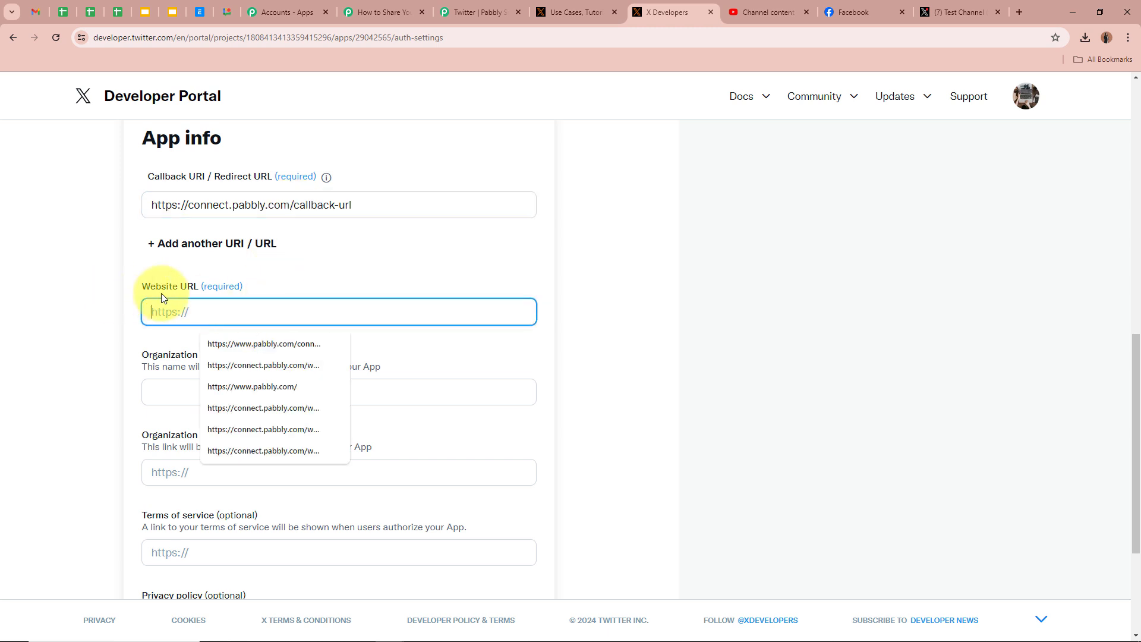
pyautogui.click(475, 11)
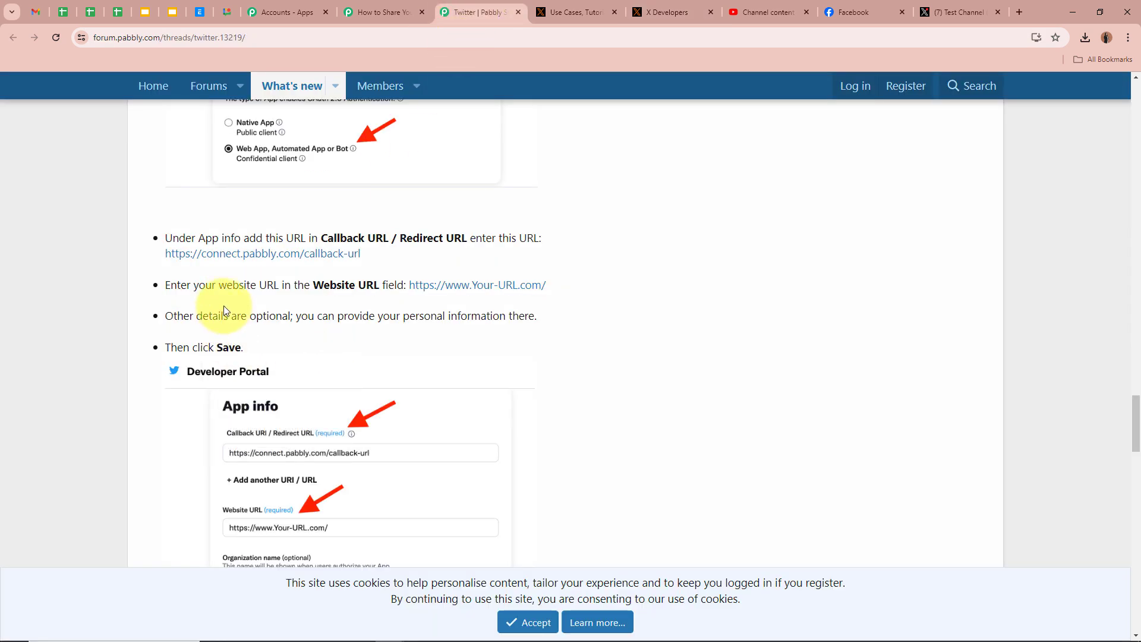
pyautogui.rightClick(425, 287)
pyautogui.click(523, 387)
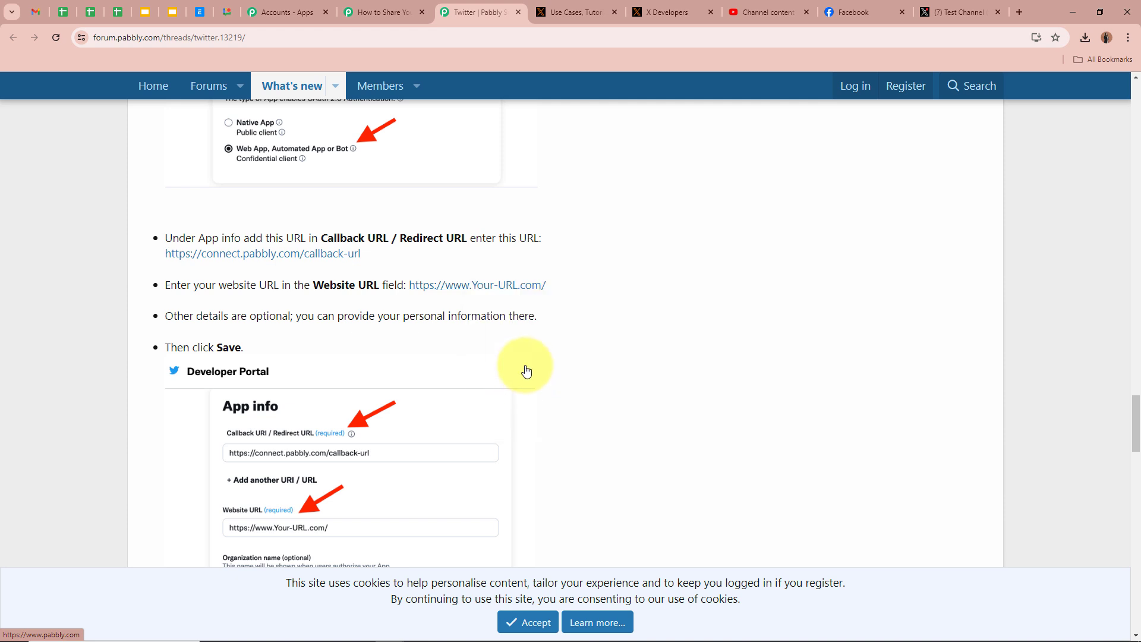
pyautogui.click(682, 6)
pyautogui.hotkey('ctrl', 'v')
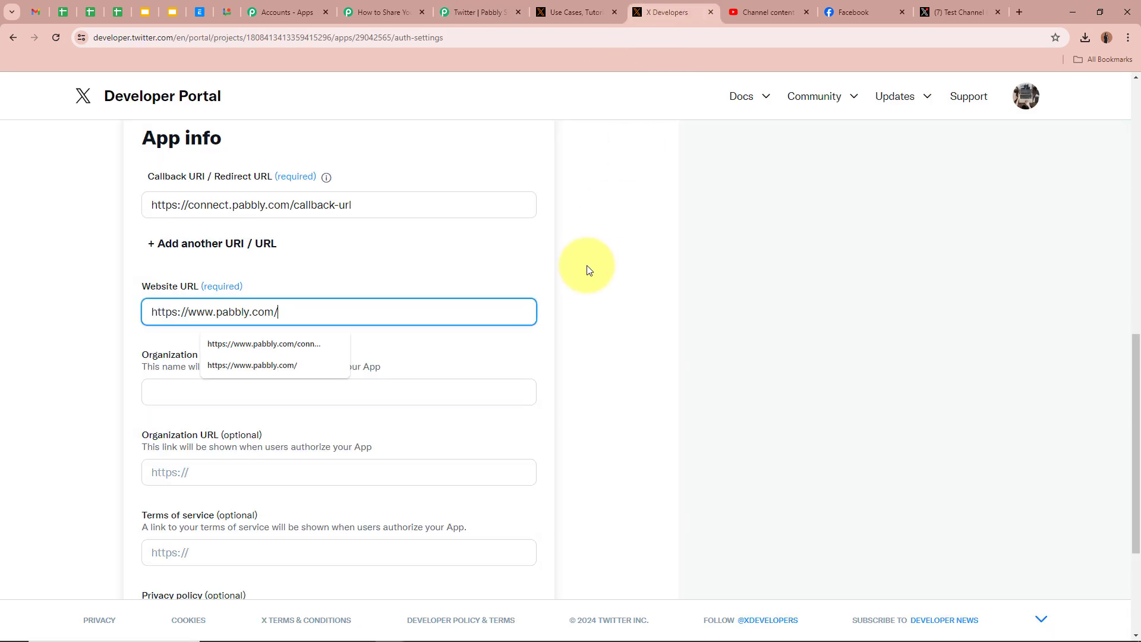
pyautogui.click(588, 270)
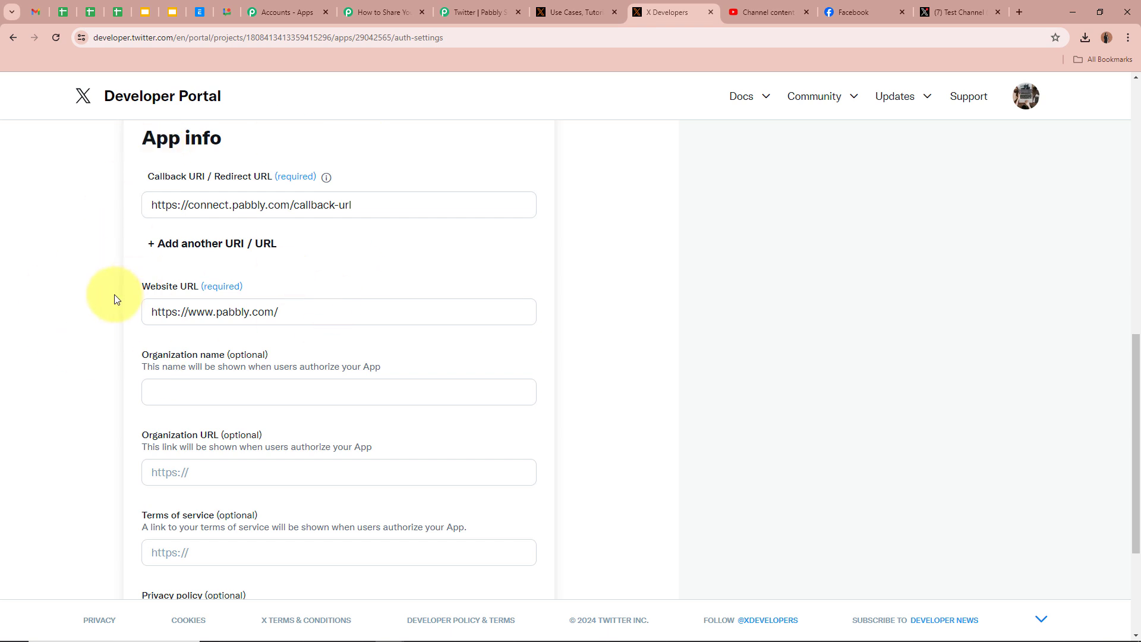
# Save the user authentication settings with the optional fields left blank and confirm the permission change.
pyautogui.scroll(-3, 116, 299)
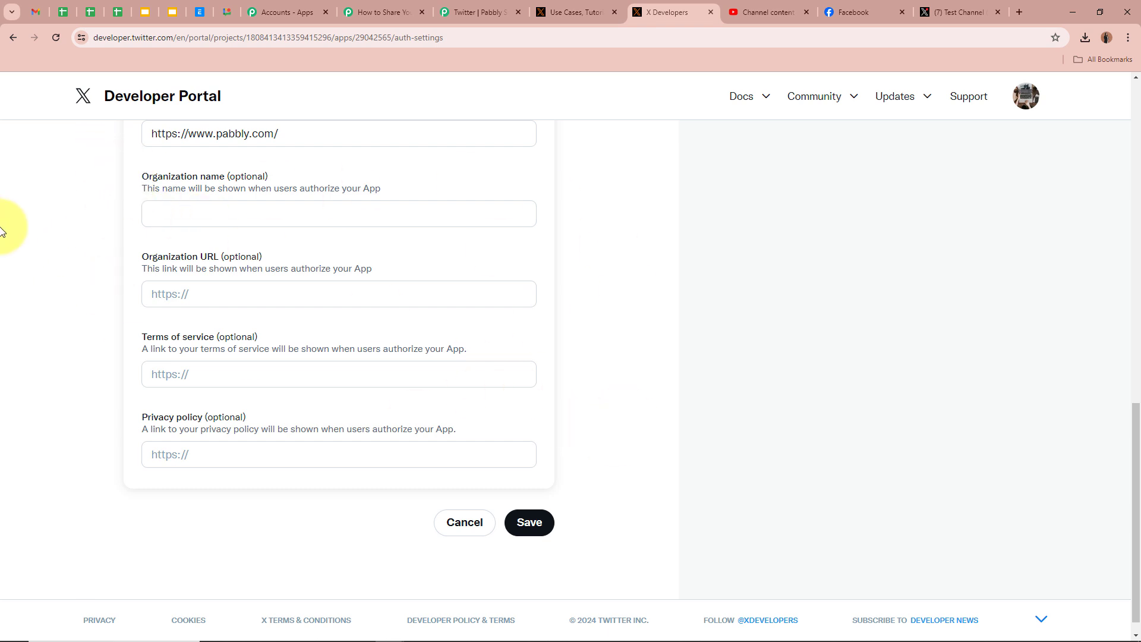
pyautogui.click(543, 529)
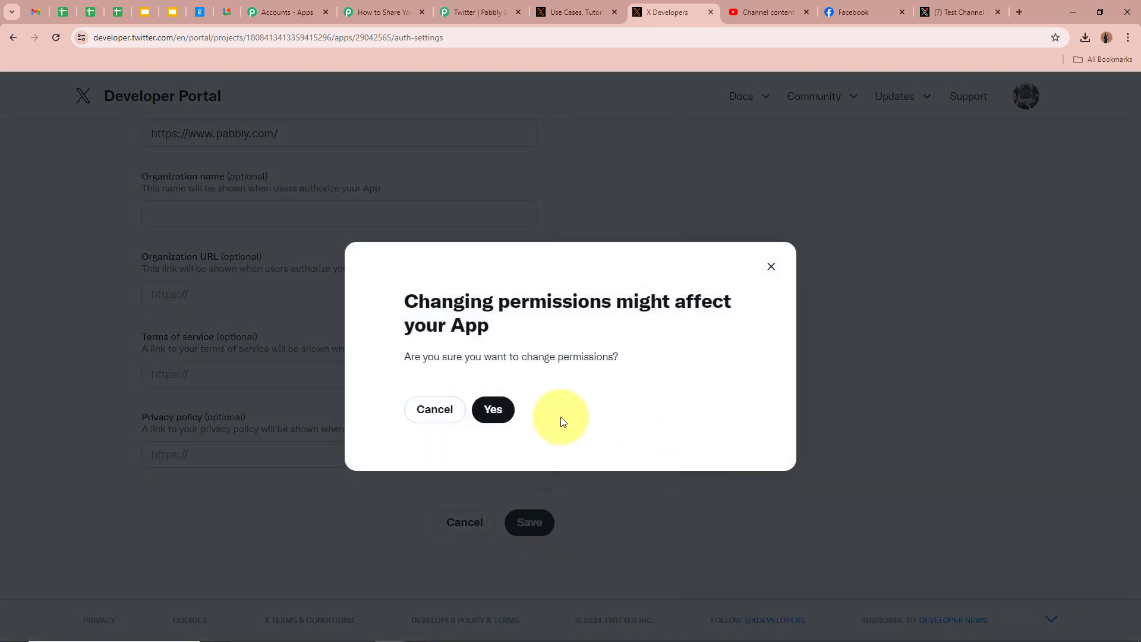
pyautogui.click(487, 409)
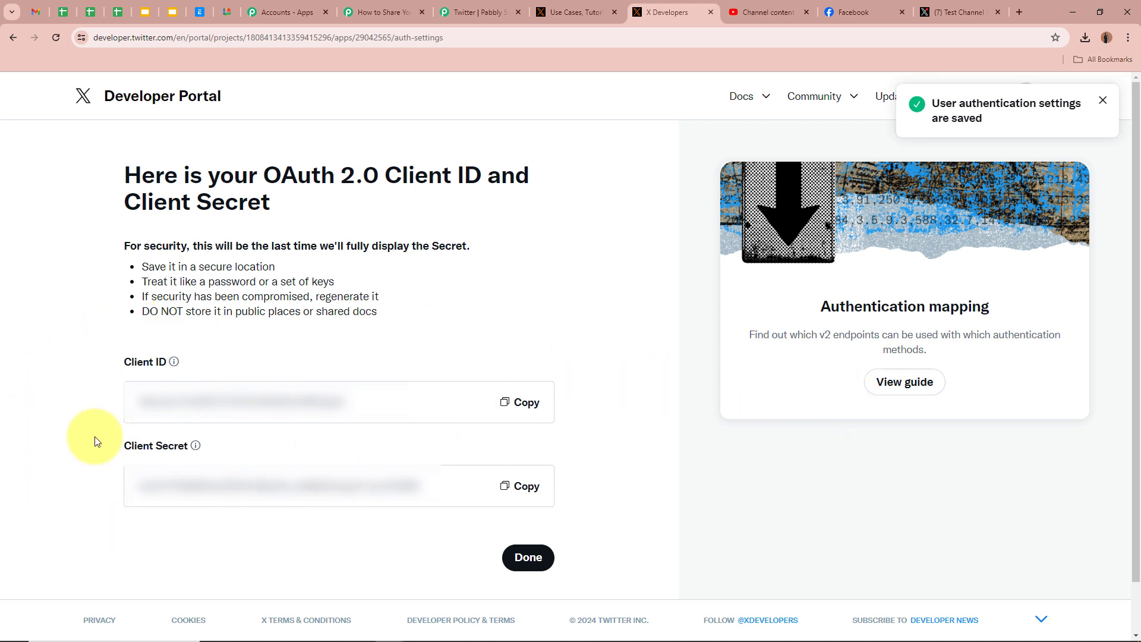
# Copy the OAuth 2.0 Client ID from the X Developer Portal into the Client ID field of Pabbly Connect's Connect Application dialog.
pyautogui.click(526, 402)
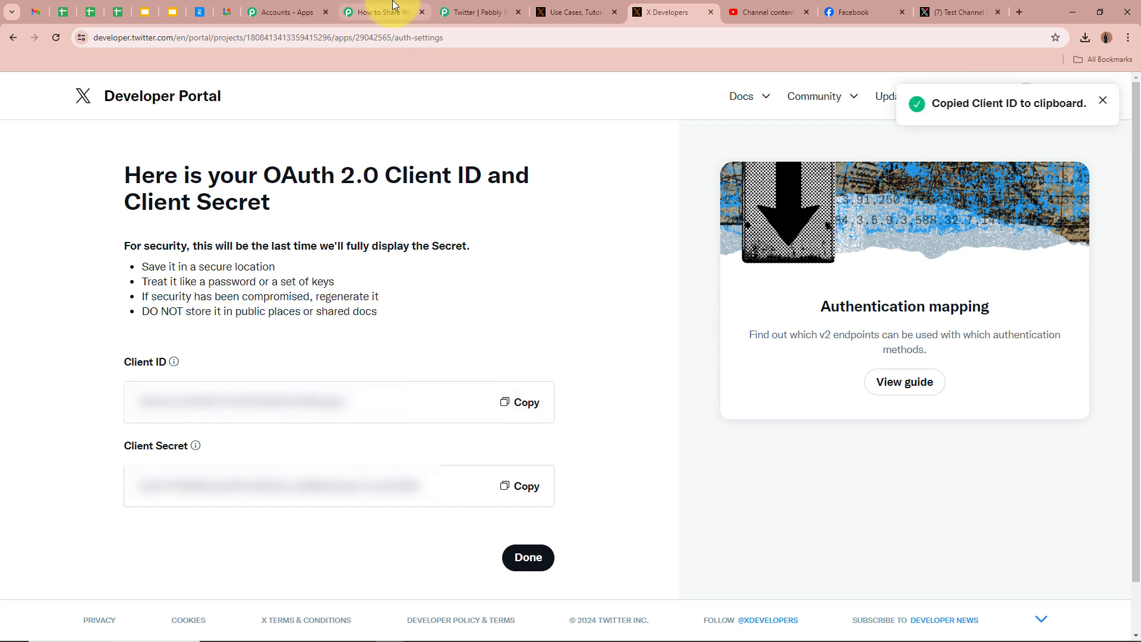
pyautogui.click(382, 11)
pyautogui.click(519, 12)
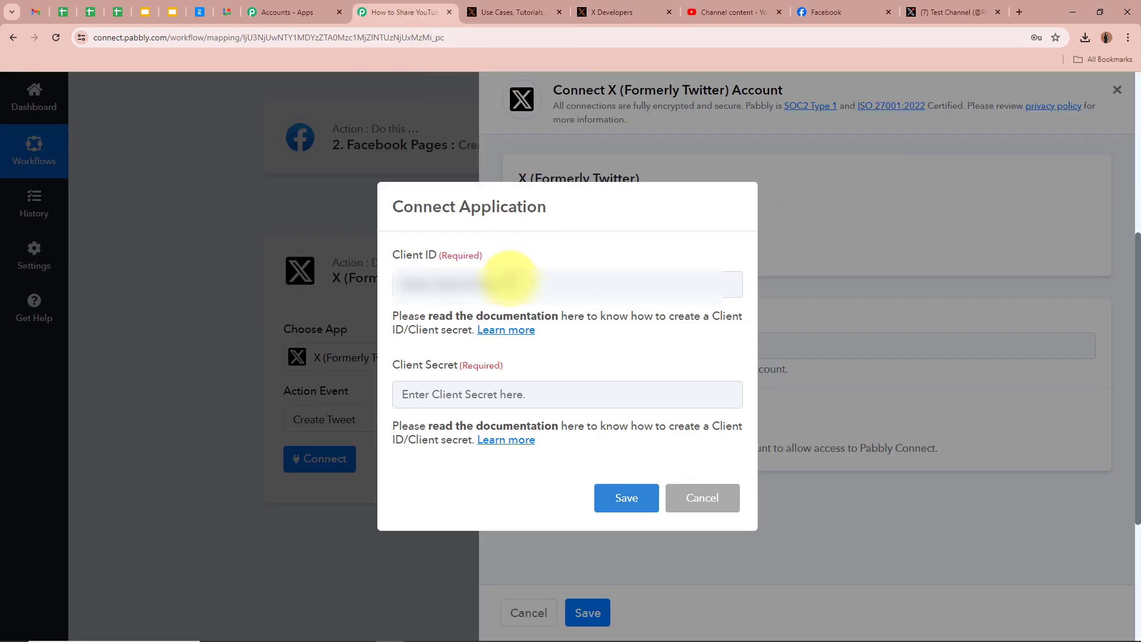
pyautogui.hotkey('ctrl', 'v')
# Copy the Client Secret from the X Developer Portal into the Client Secret field of Pabbly Connect's Connect Application dialog.
pyautogui.click(612, 12)
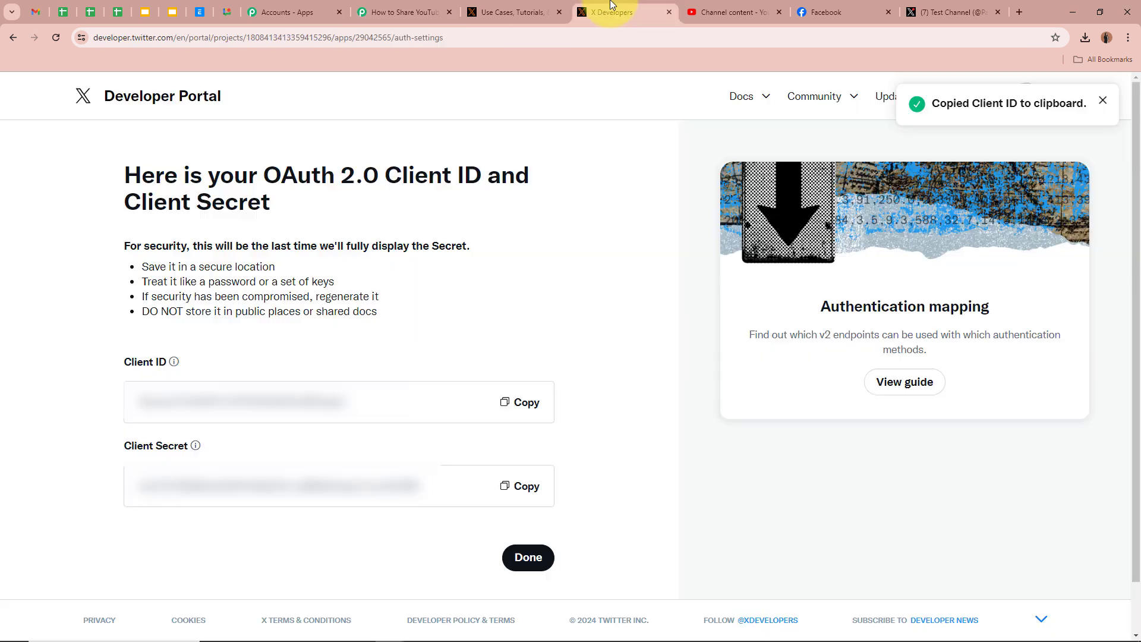
pyautogui.click(516, 488)
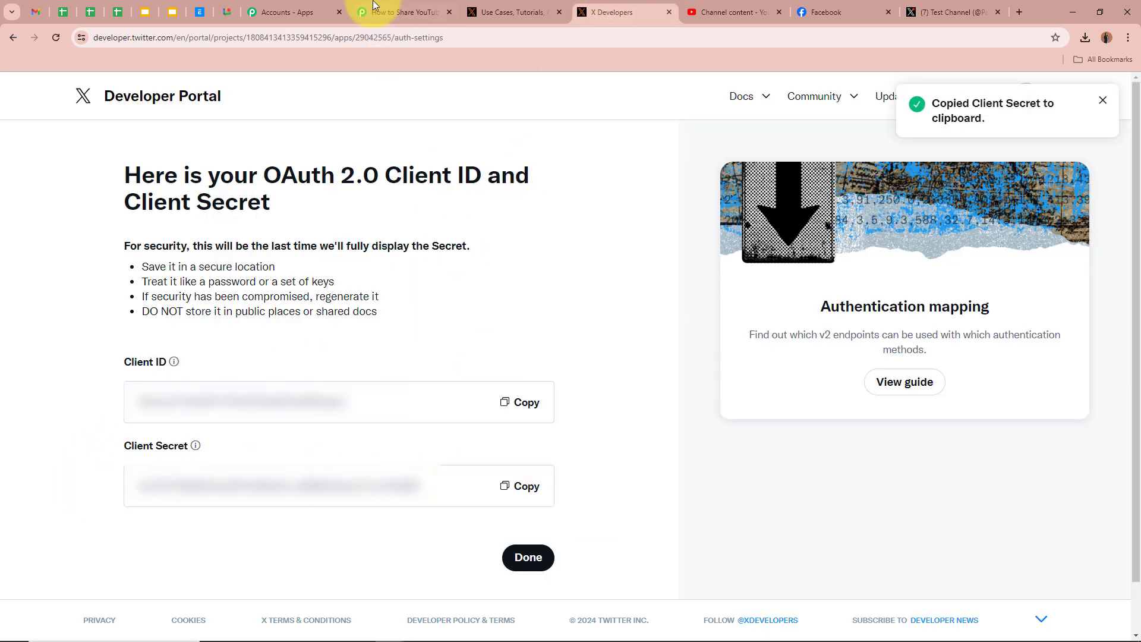
pyautogui.click(392, 12)
pyautogui.click(523, 394)
pyautogui.hotkey('ctrl', 'v')
pyautogui.hotkey('ctrl', 'v')
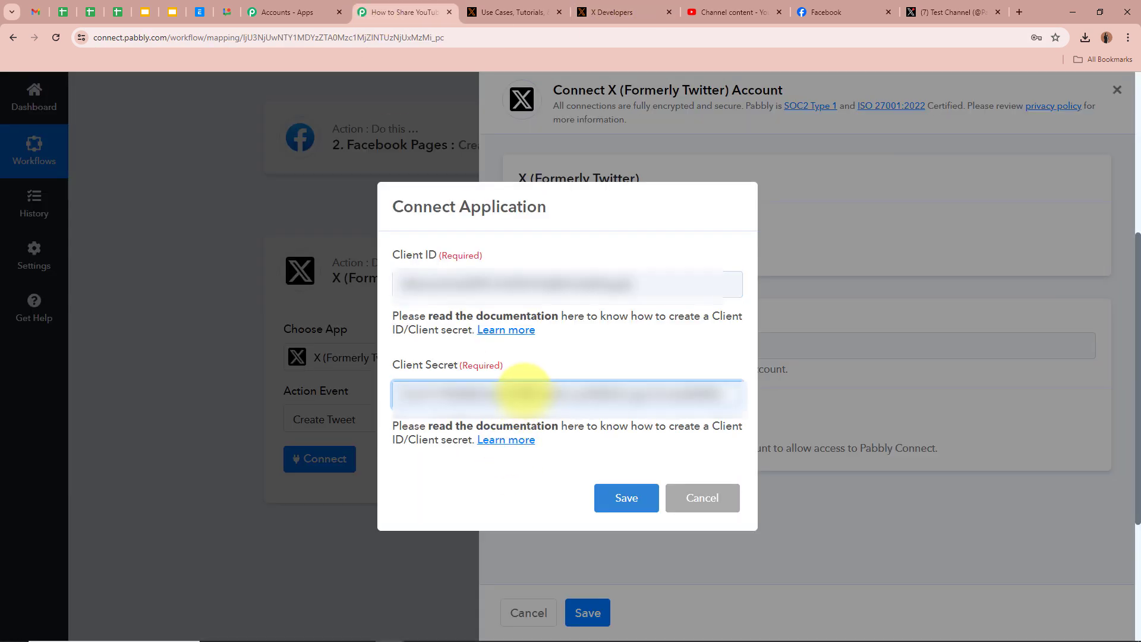
# Save the application credentials and authorize Test Channel Videos to access the X account.
pyautogui.click(627, 497)
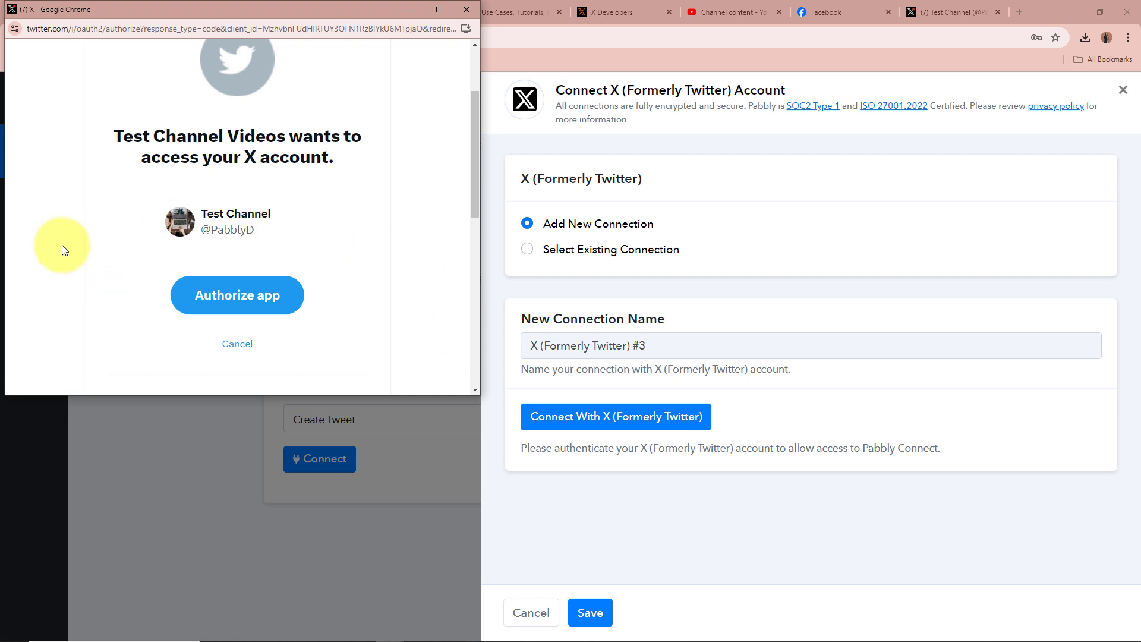
pyautogui.click(226, 297)
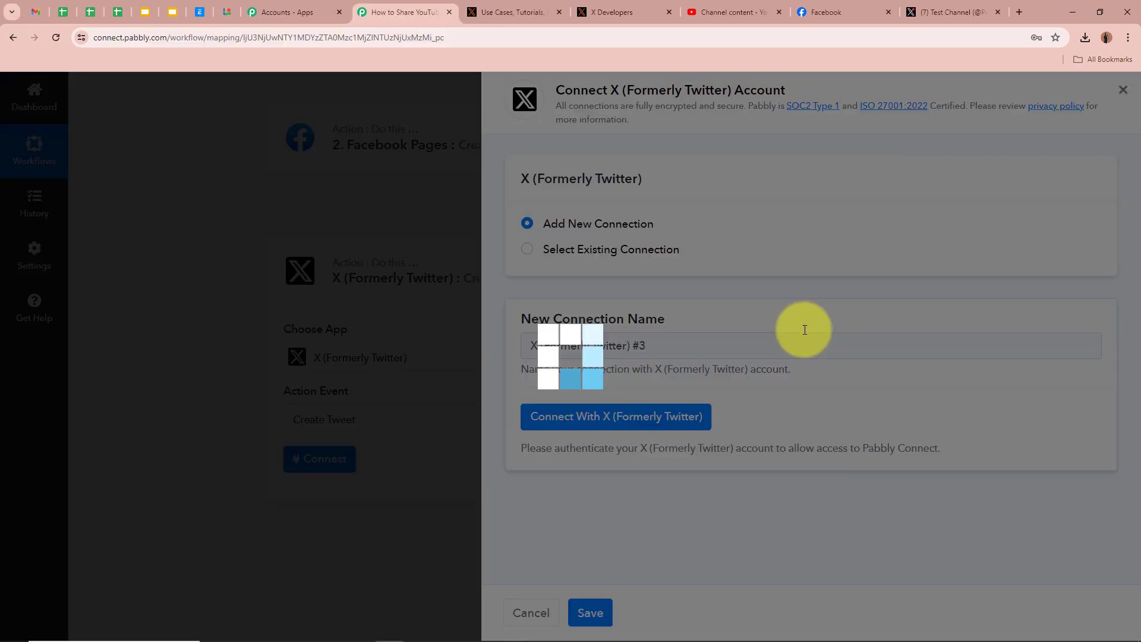
pyautogui.press('Return')
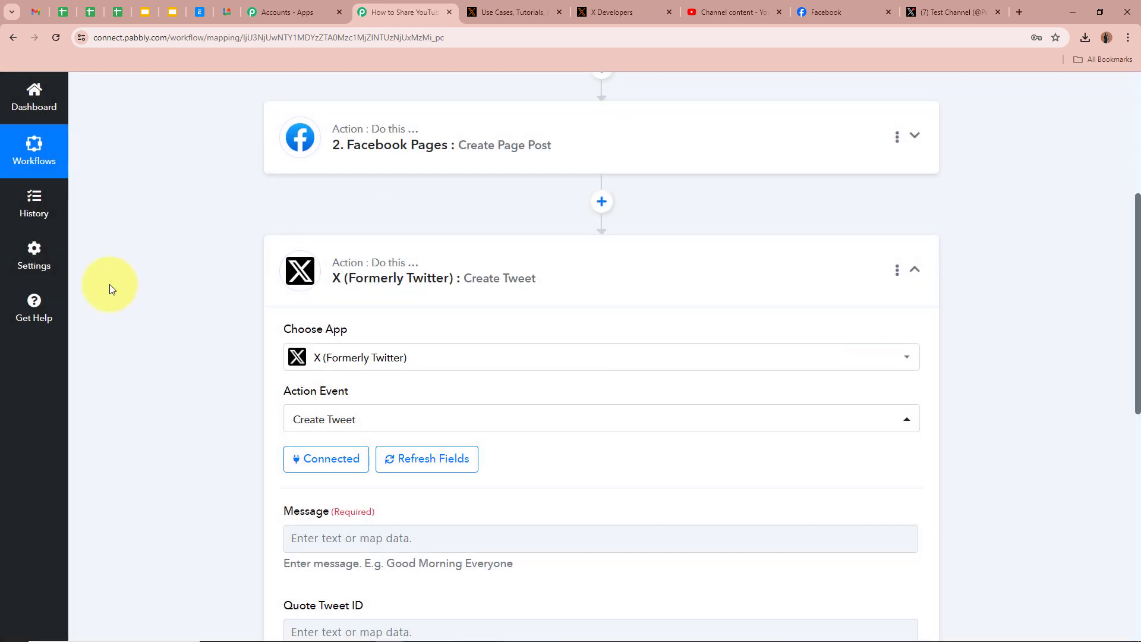
# Map the YouTube step's Res1 Snippet Title into the Message field of the Create Tweet action.
pyautogui.scroll(-4, 157, 259)
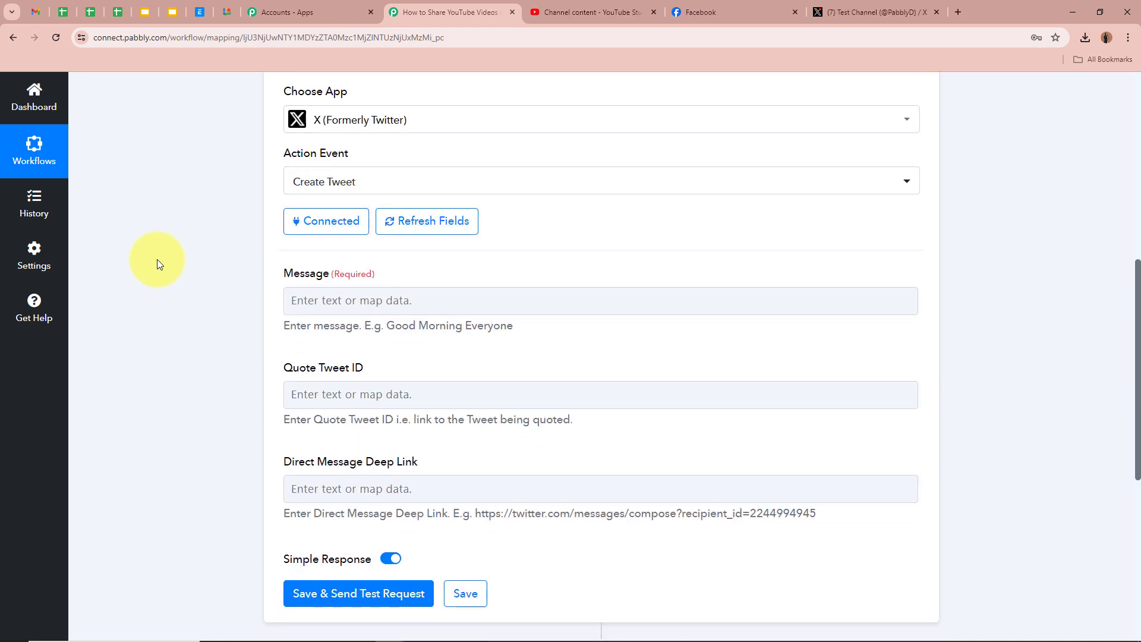
pyautogui.scroll(-1, 156, 259)
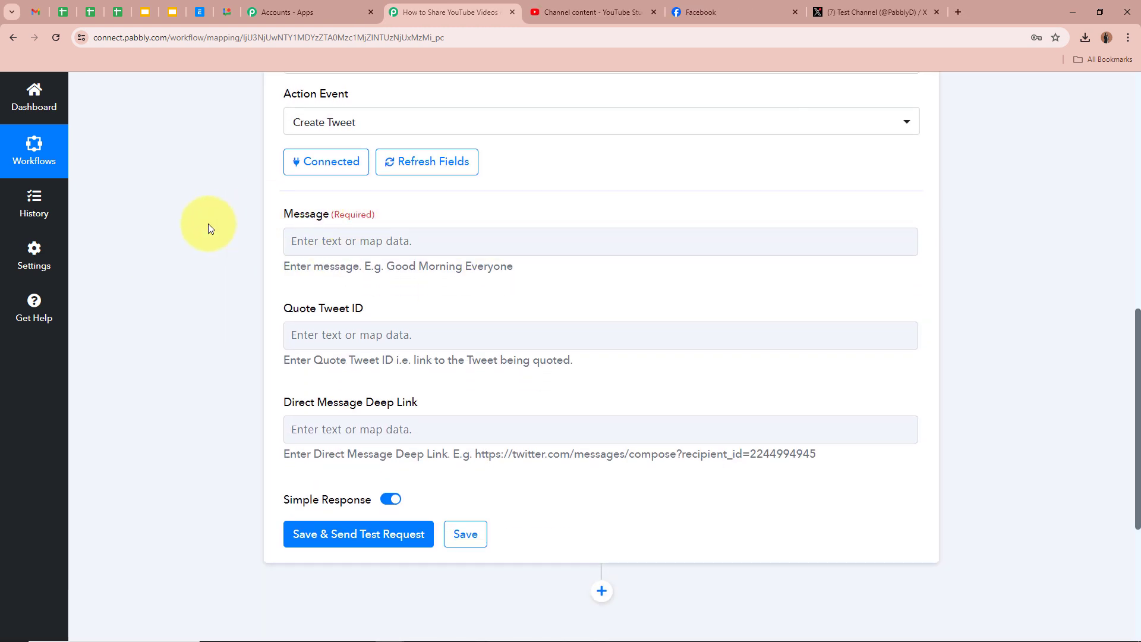
pyautogui.click(481, 240)
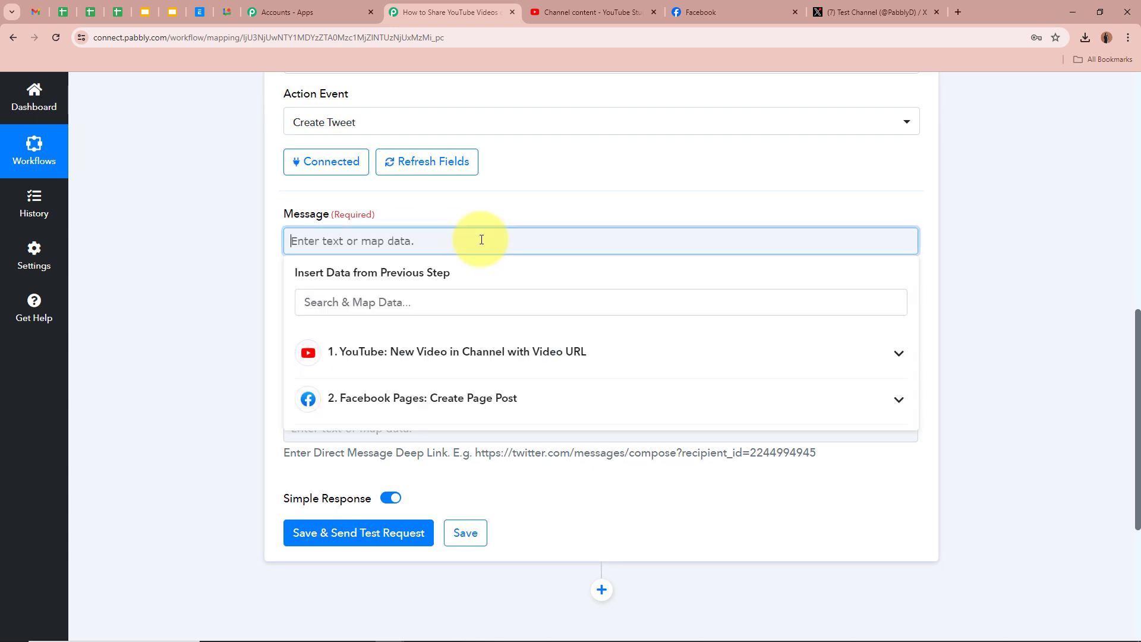
pyautogui.click(542, 353)
pyautogui.scroll(-4, 548, 500)
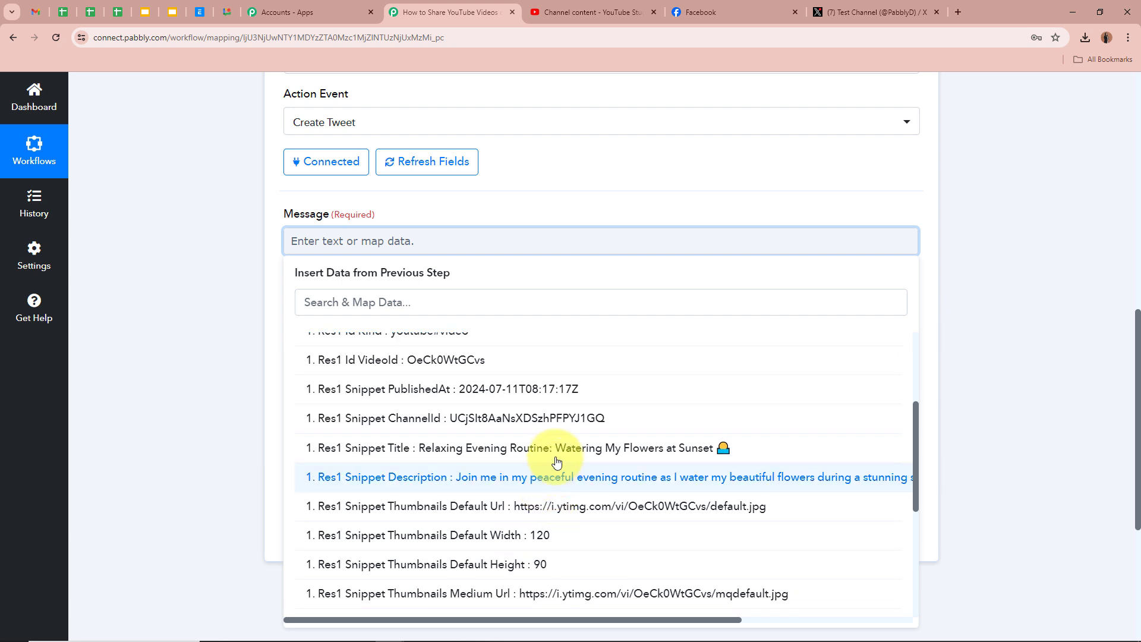
pyautogui.click(563, 449)
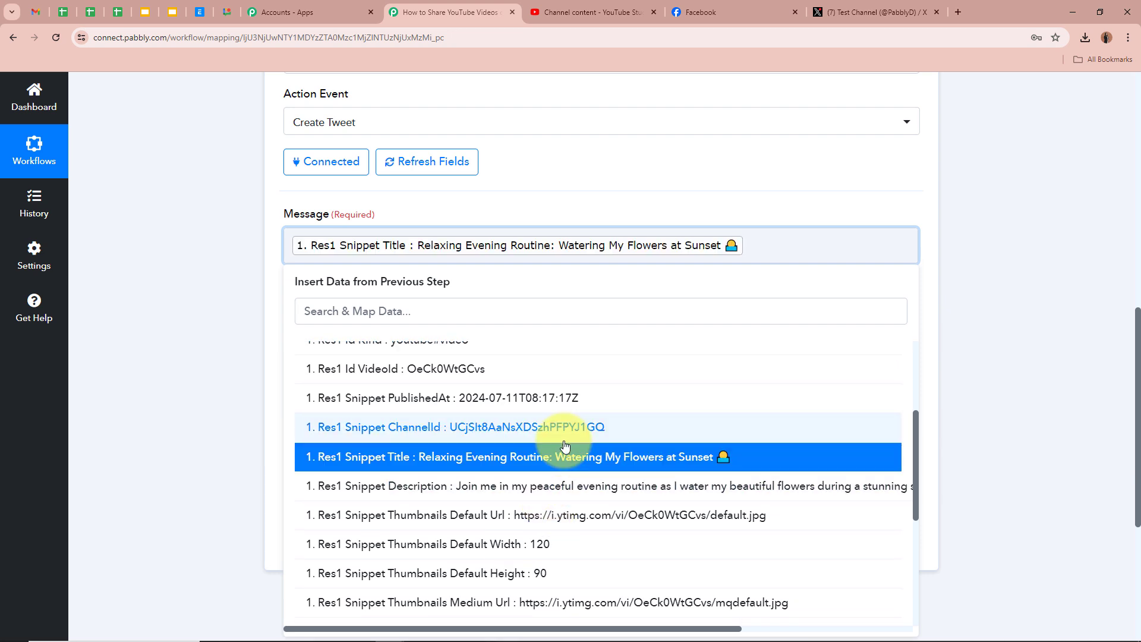
# Add the mapped Res2 Video Url and the text "Check Out the New Video that is Published!!" on separate lines of the tweet message.
pyautogui.press('Return')
pyautogui.scroll(5, 565, 445)
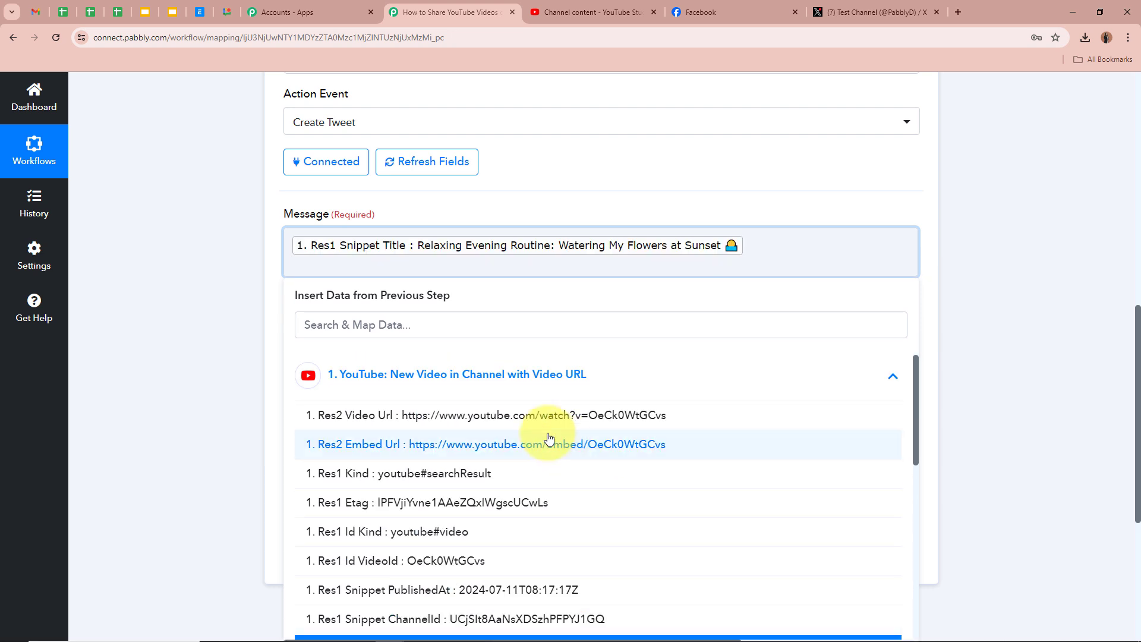
pyautogui.click(486, 419)
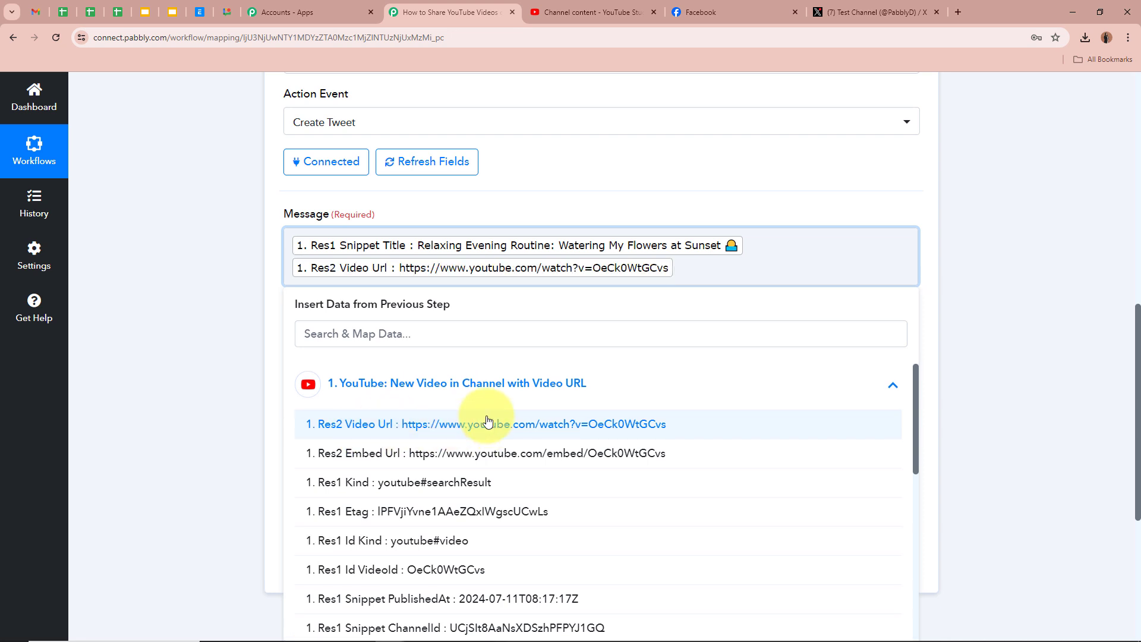
pyautogui.press('Return')
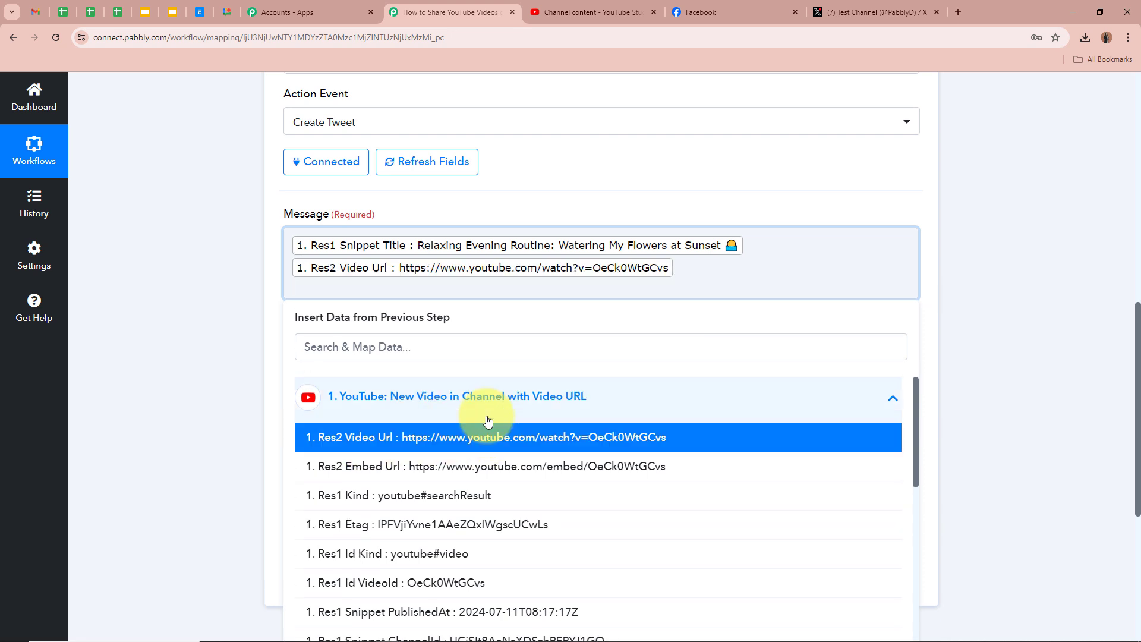
pyautogui.hotkey('ctrl', 'v')
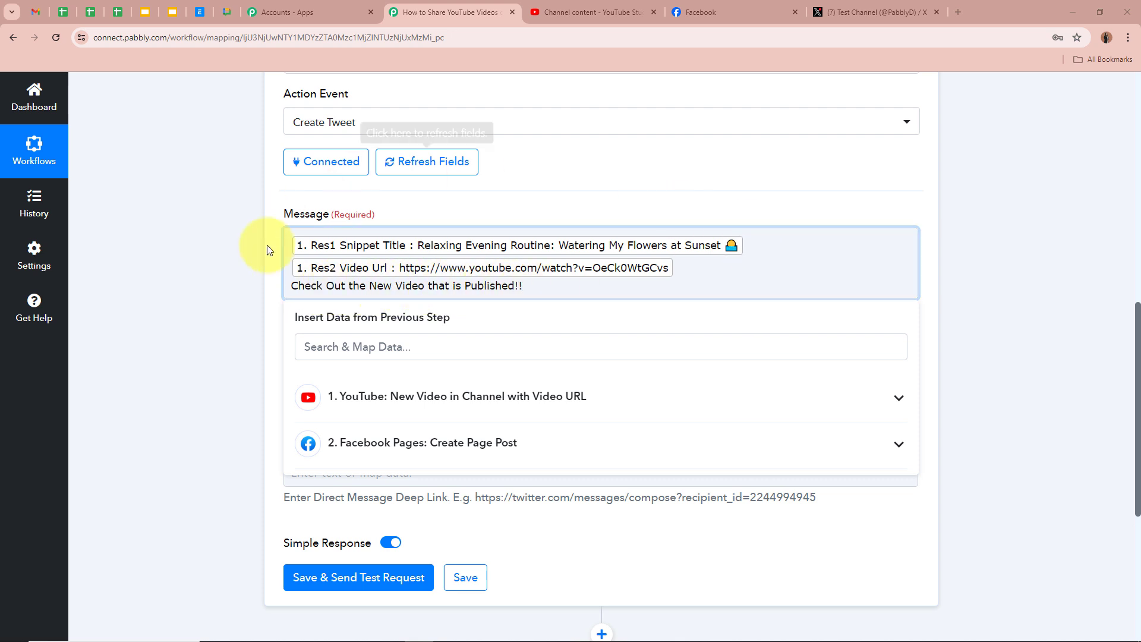
pyautogui.click(216, 323)
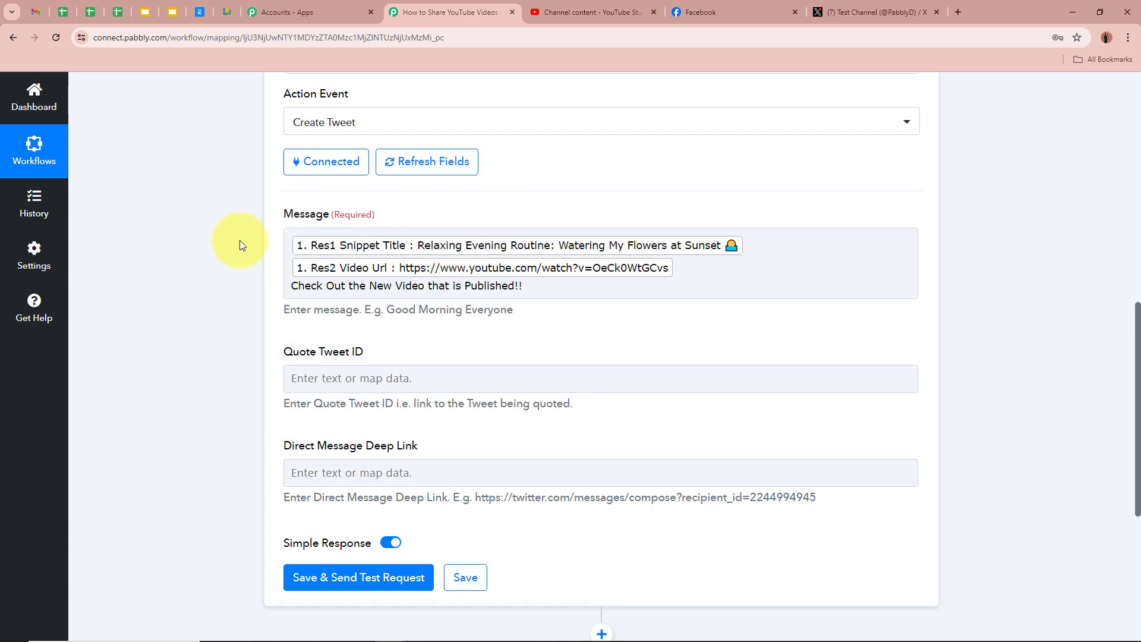
# Save the Create Tweet action with Quote Tweet ID and Direct Message Deep Link left blank, and send a test request.
pyautogui.scroll(-1, 223, 244)
pyautogui.scroll(-2, 225, 248)
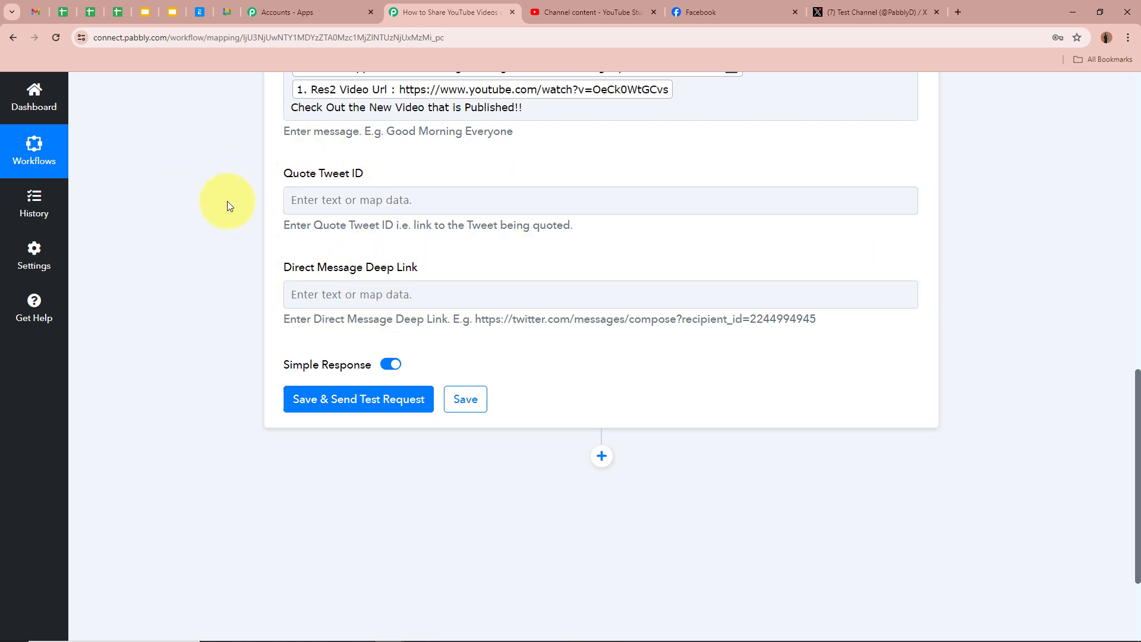
pyautogui.scroll(5, 227, 200)
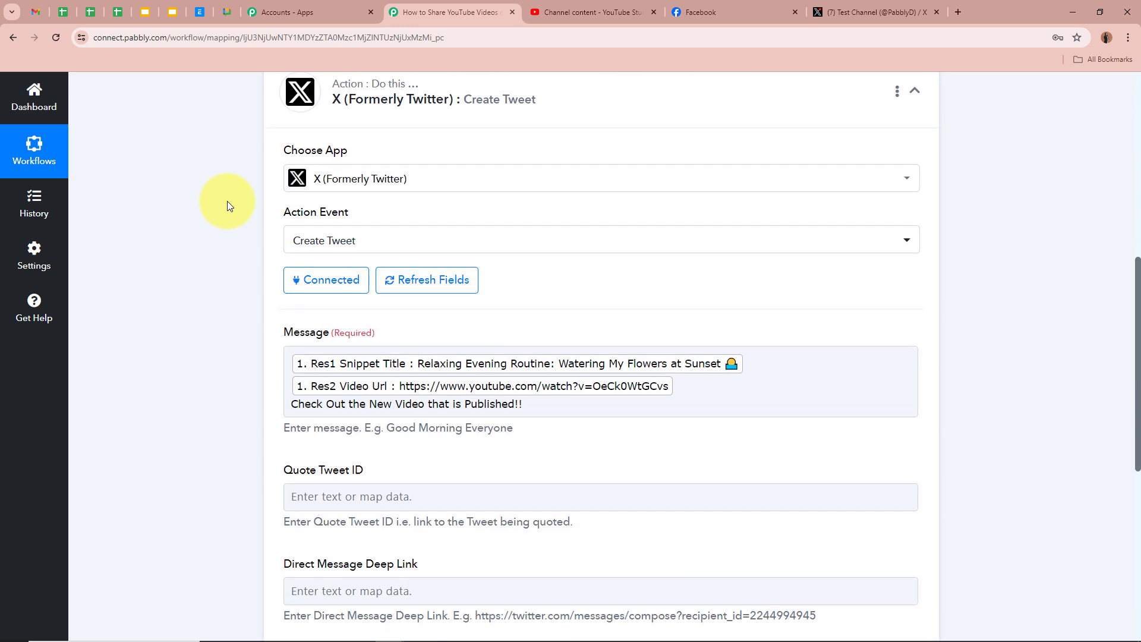
pyautogui.scroll(-7, 227, 201)
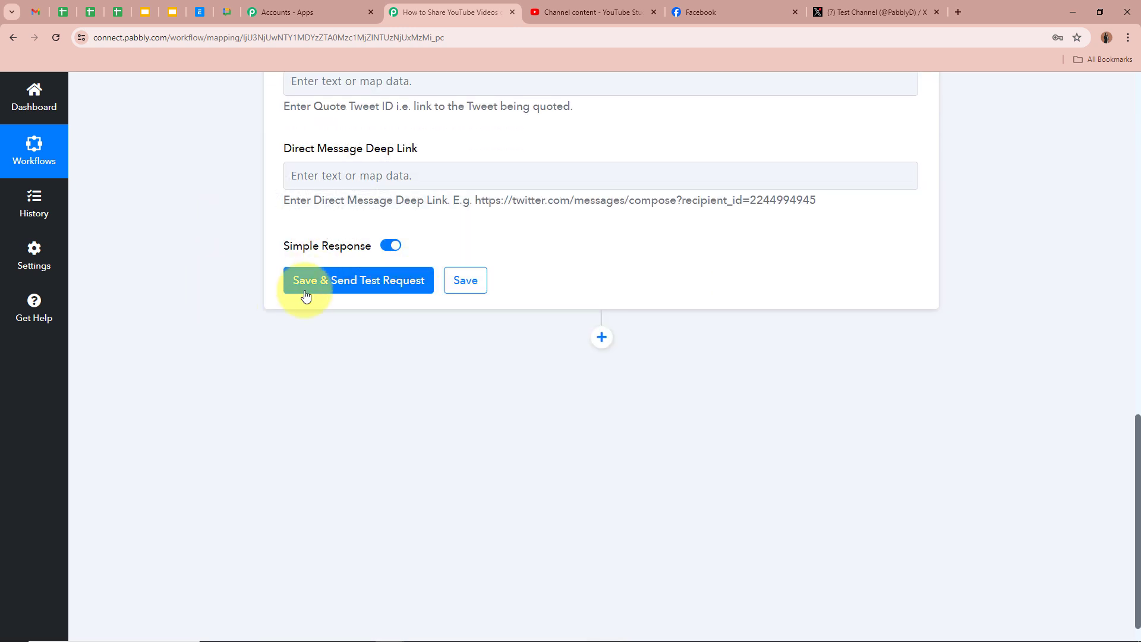
pyautogui.click(341, 280)
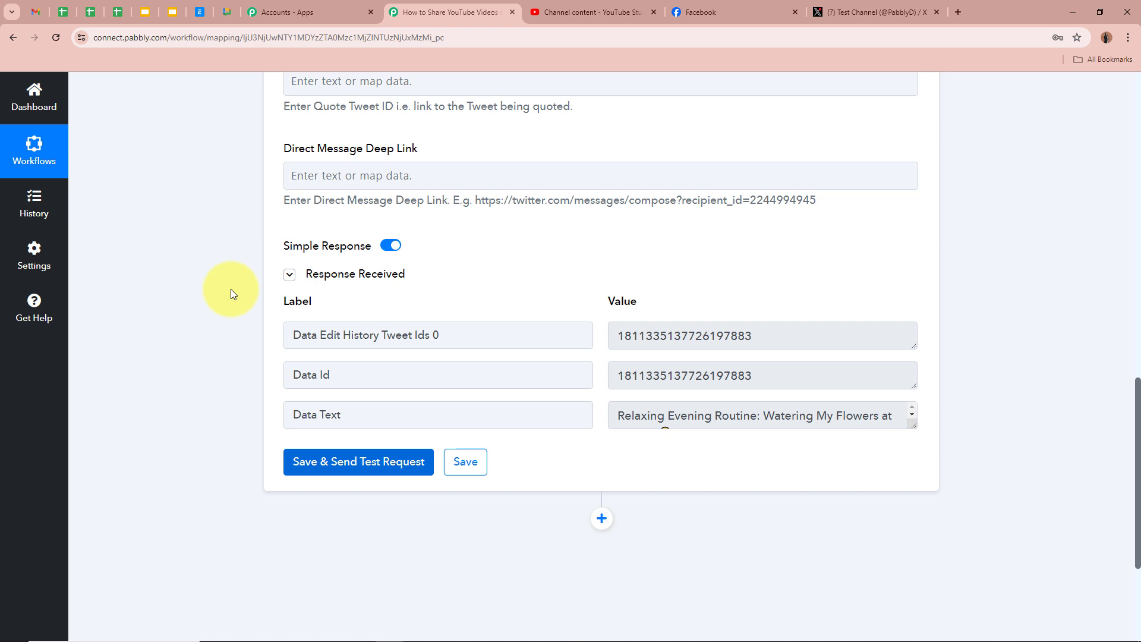
# Reload the Test Channel profile on X to check for the test tweet, and return to the Pabbly Connect workflow.
pyautogui.click(895, 19)
pyautogui.click(56, 37)
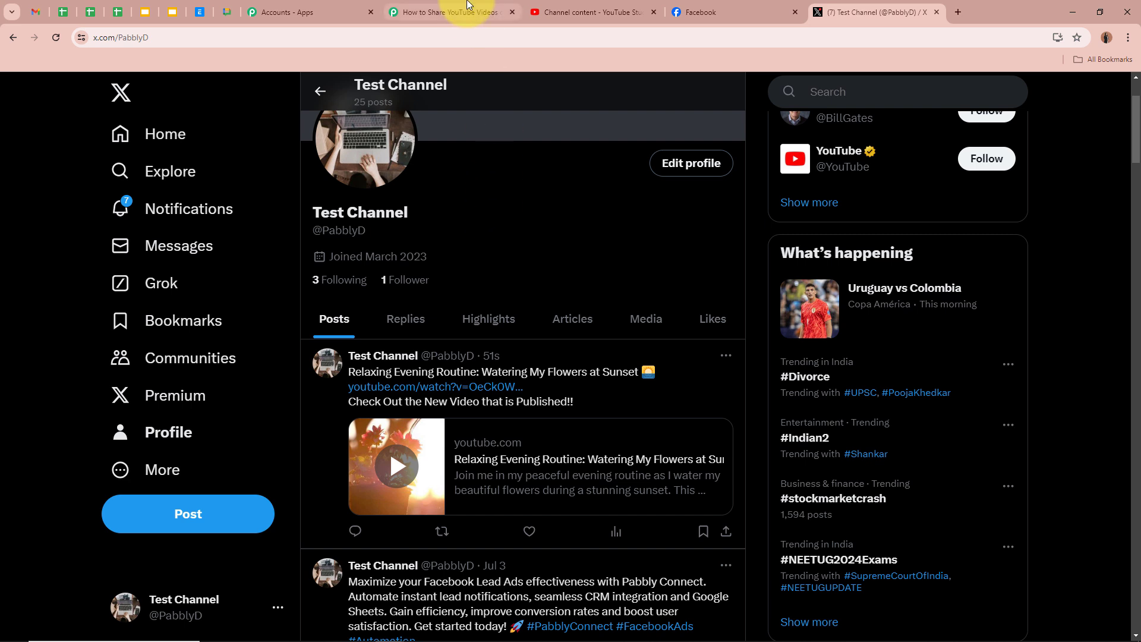
pyautogui.click(447, 12)
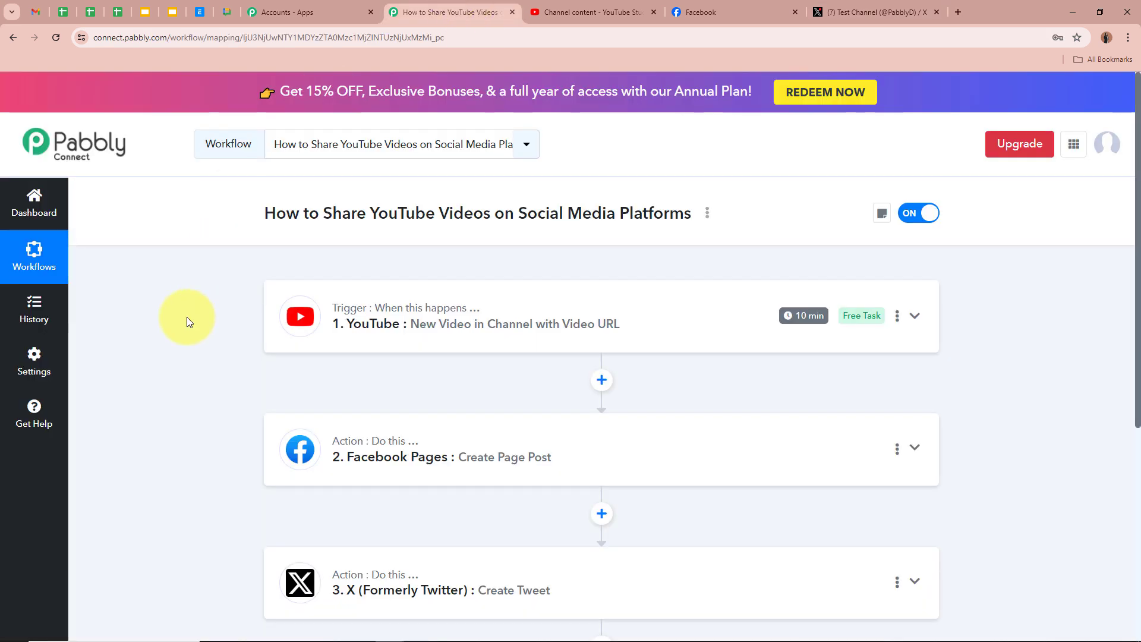